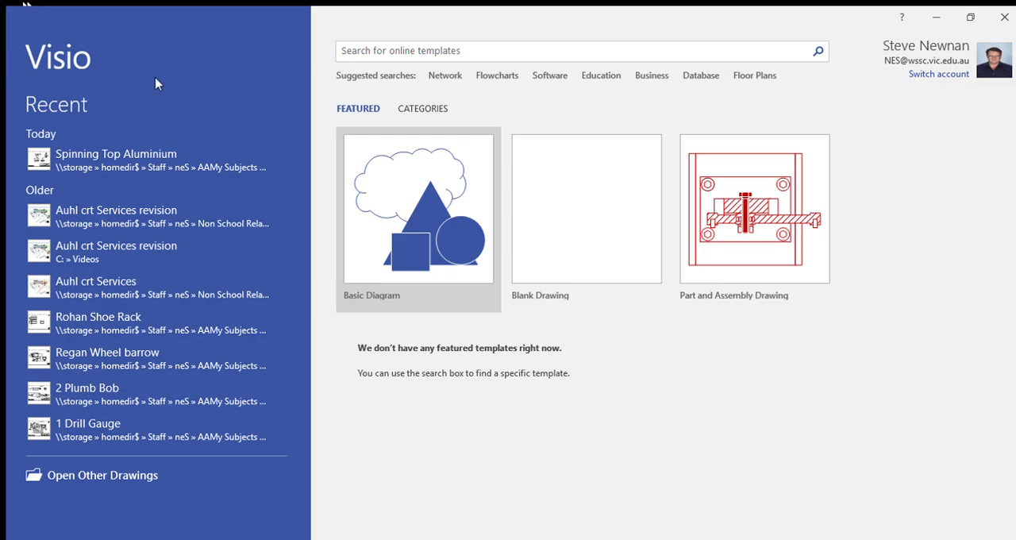
Step: Create a new Part and Assembly Drawing in metric units from the Engineering template category
left_click(423, 110)
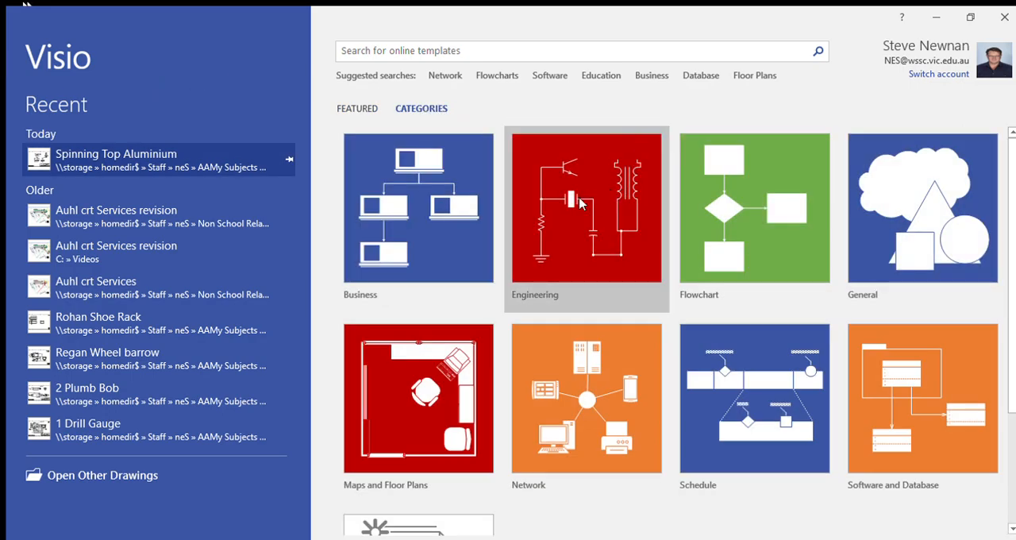
left_click(579, 203)
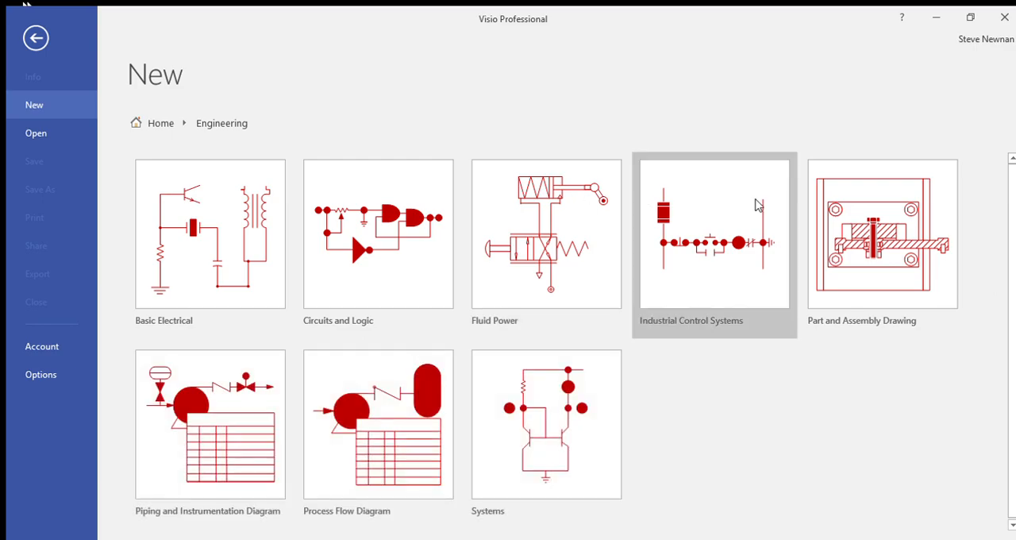
left_click(864, 235)
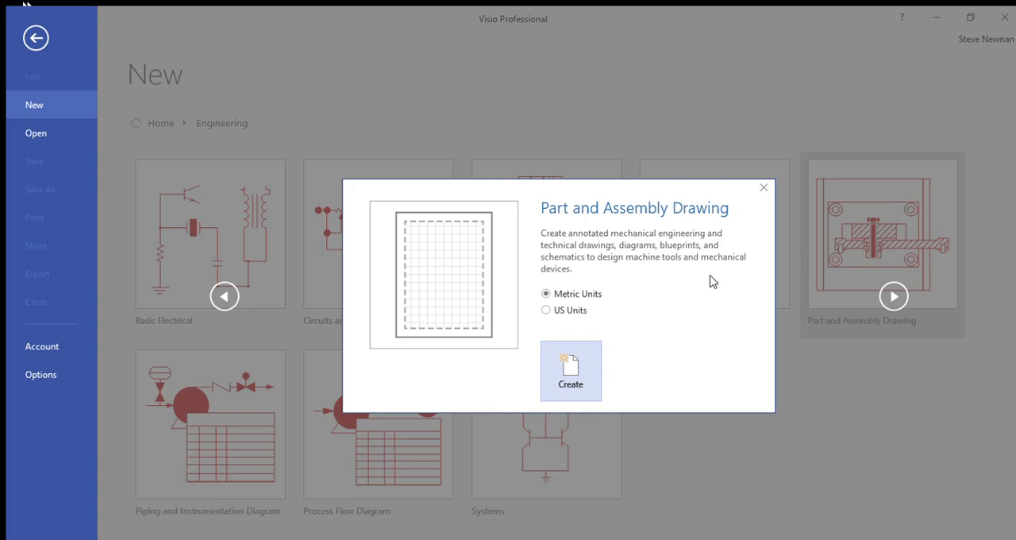
left_click(570, 370)
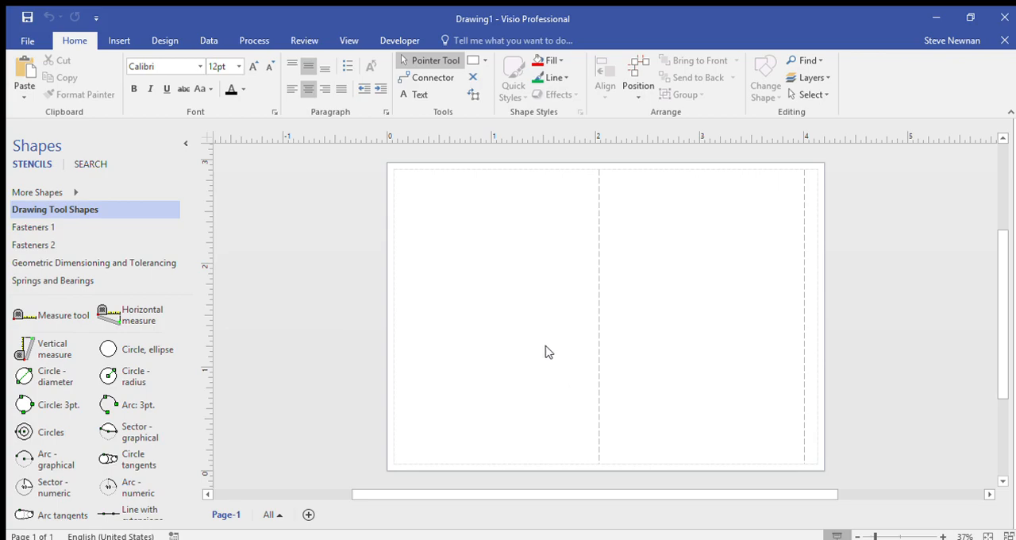
Step: Show the page grid and change the drawing scale in the page setup so the page spans about 1.05 m in width
left_click(347, 41)
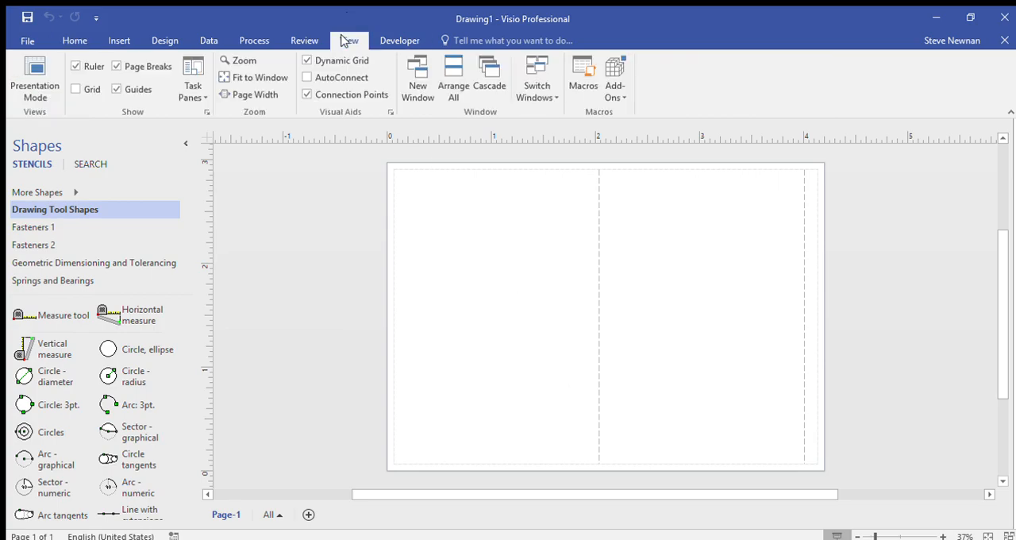
left_click(76, 89)
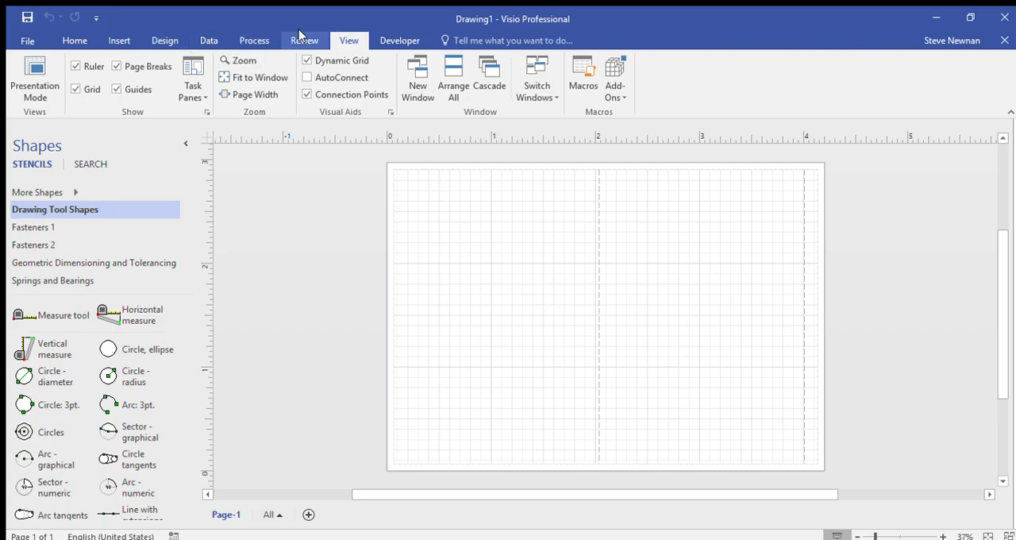
left_click(164, 40)
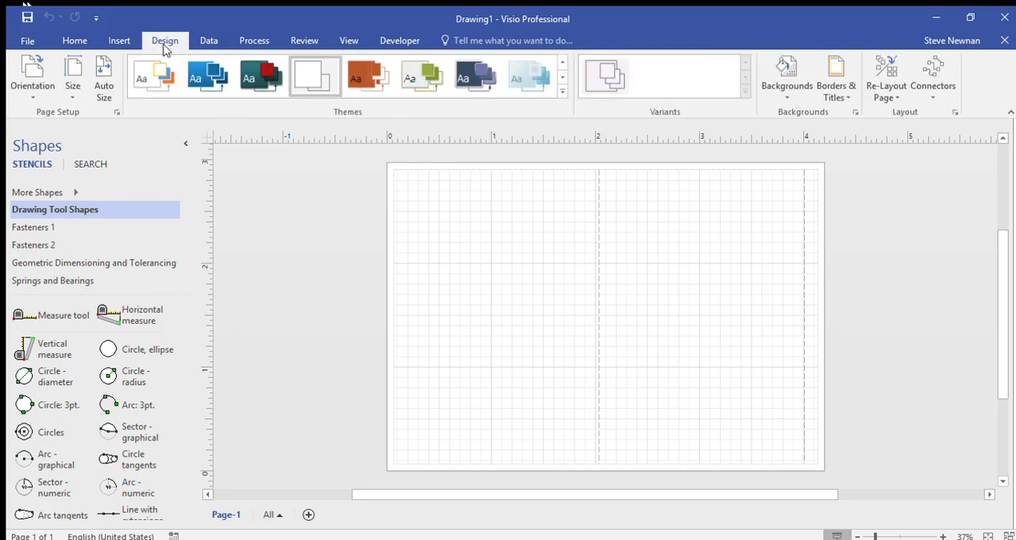
left_click(116, 112)
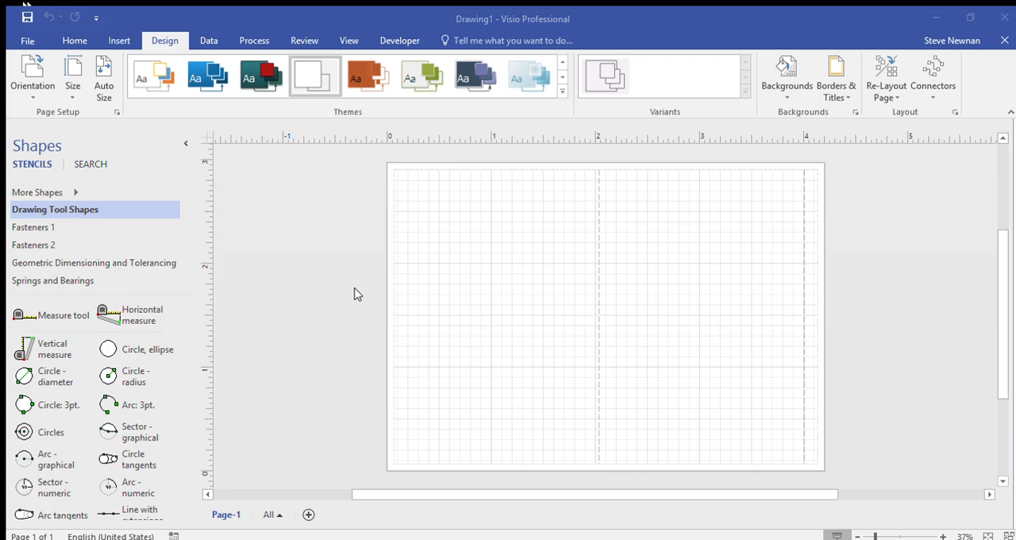
left_click(568, 394)
left_click(623, 397)
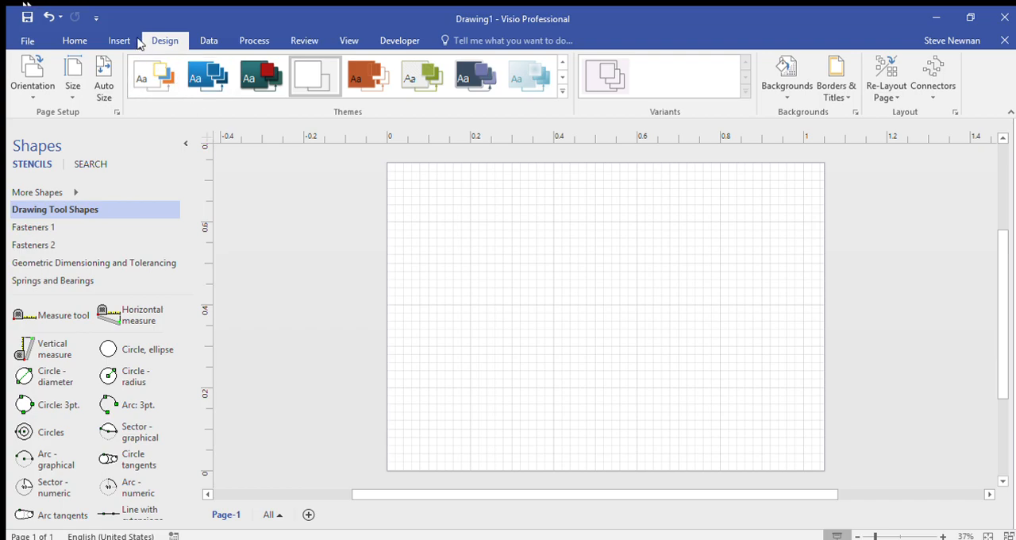
Step: Draw a rectangle about 0.28 m by 0.18 m in the upper part of the page and delete it
left_click(70, 40)
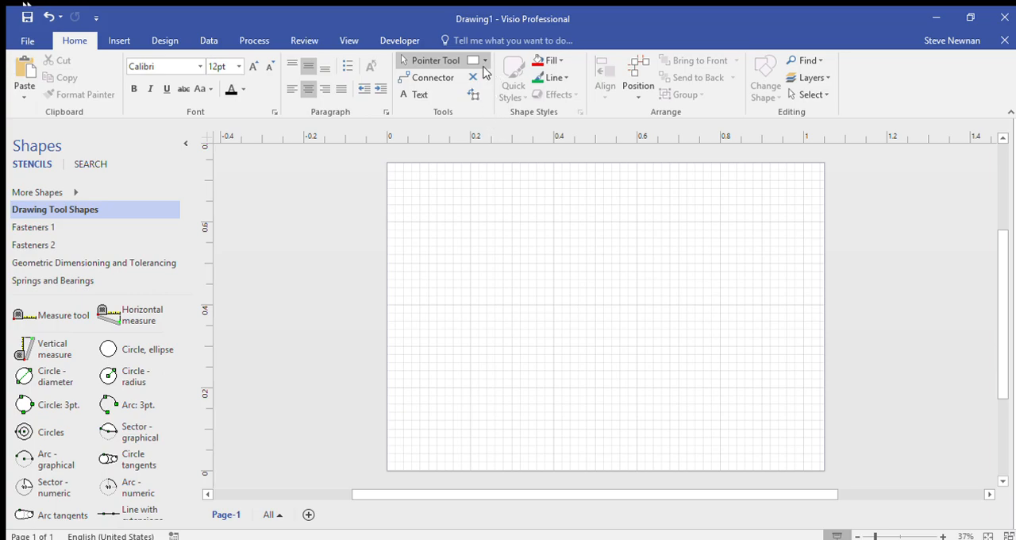
key("ctrl+8")
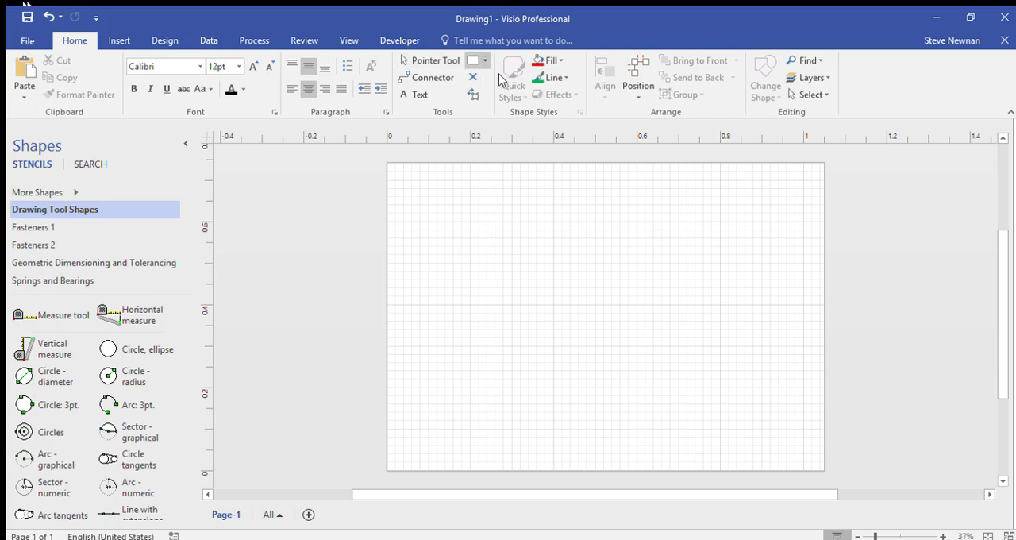
left_click_drag(503, 205, 624, 287)
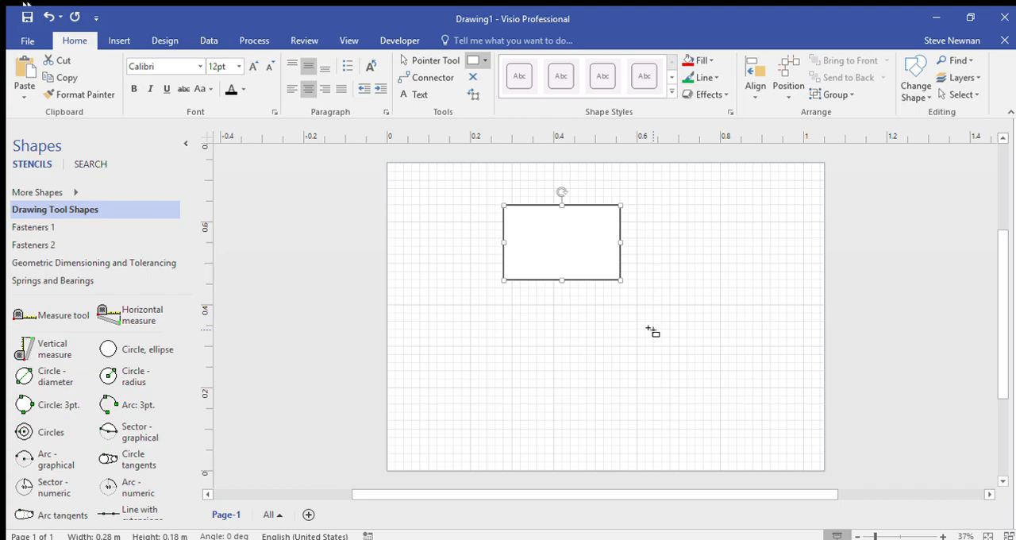
key("Delete")
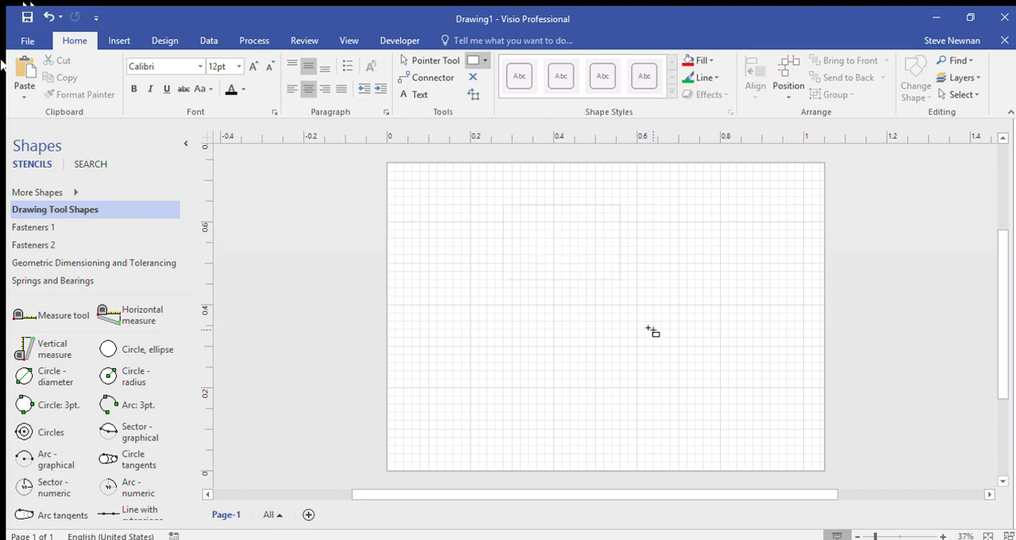
Step: Draw a horizontal line 0.2 m long in the upper part of the page with the Line tool
left_click(482, 60)
left_click(494, 108)
left_click_drag(470, 222, 555, 222)
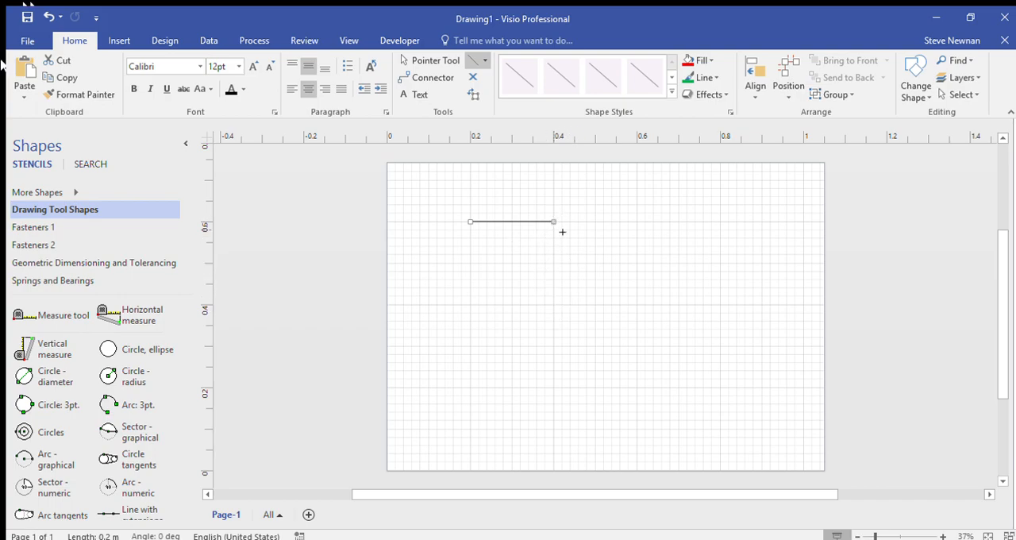
Step: Extend the line into a closed 0.2 m square with connected lines and undo the three added sides
left_click_drag(559, 226, 472, 230)
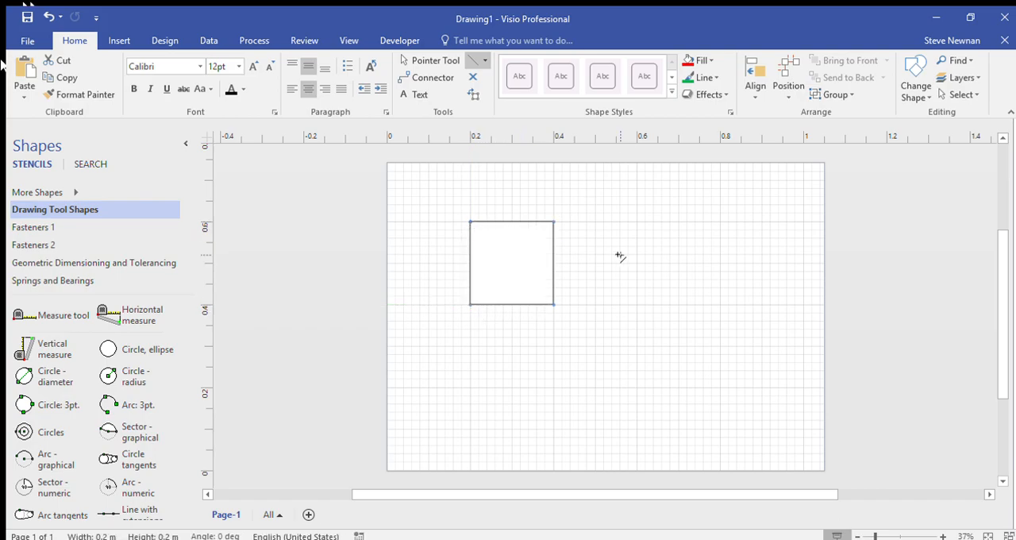
key("ctrl+z")
key("ctrl+z")
key("ctrl+z")
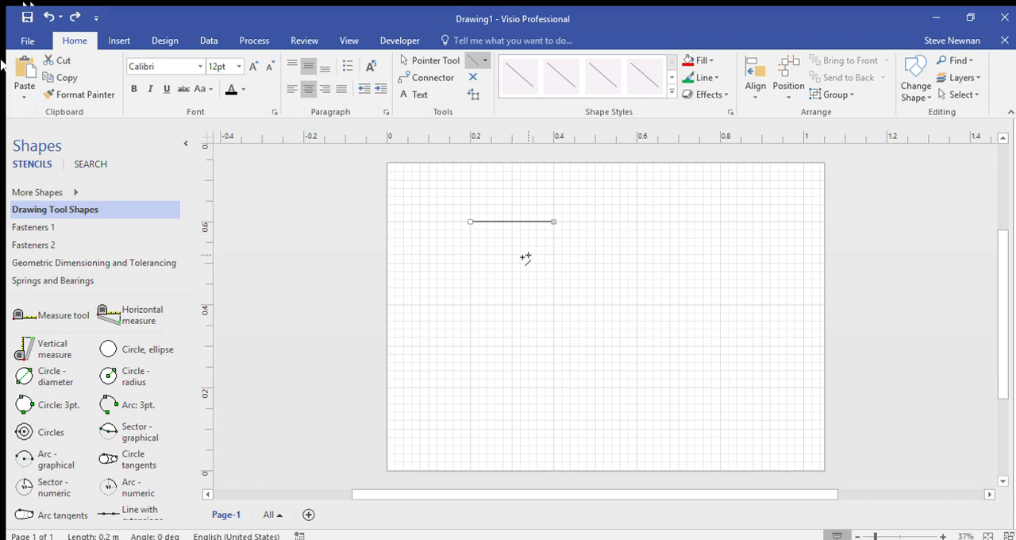
Step: Draw the other three sides of the 0.2 m square as separate lines, clearing the selection between them
left_click(584, 196)
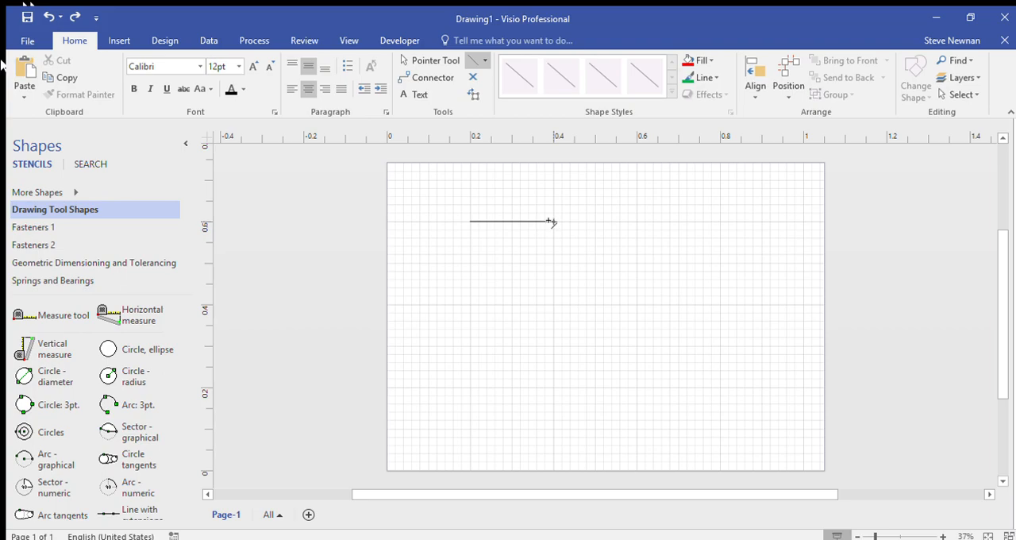
left_click_drag(552, 222, 554, 304)
left_click(573, 309)
mouse_move(552, 304)
left_mouse_down()
mouse_move(470, 304)
mouse_move(470, 222)
left_mouse_up()
left_click(511, 357)
left_click(506, 255)
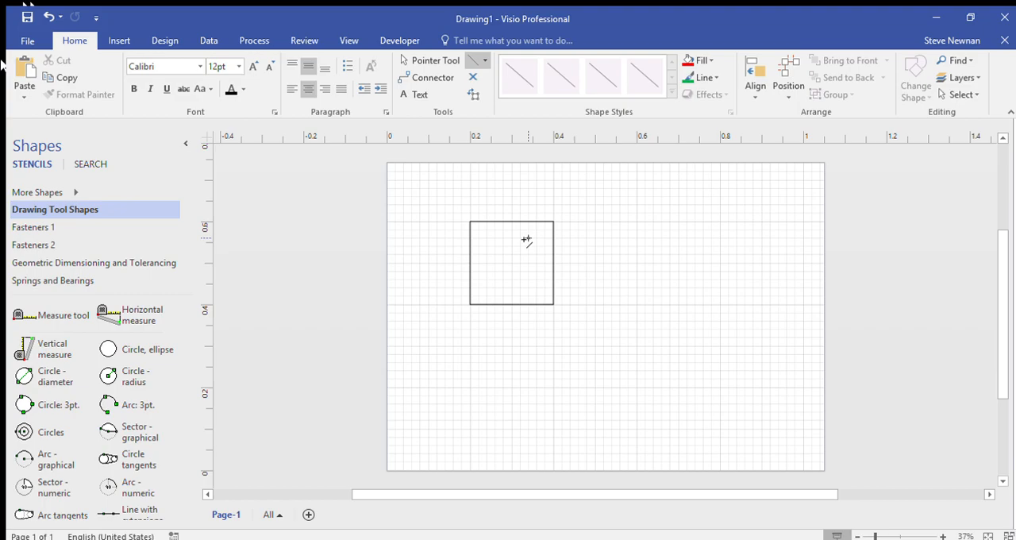
Step: Undo the three separately drawn sides, keeping only the square's upper line
key("ctrl+z")
key("ctrl+z")
key("ctrl+z")
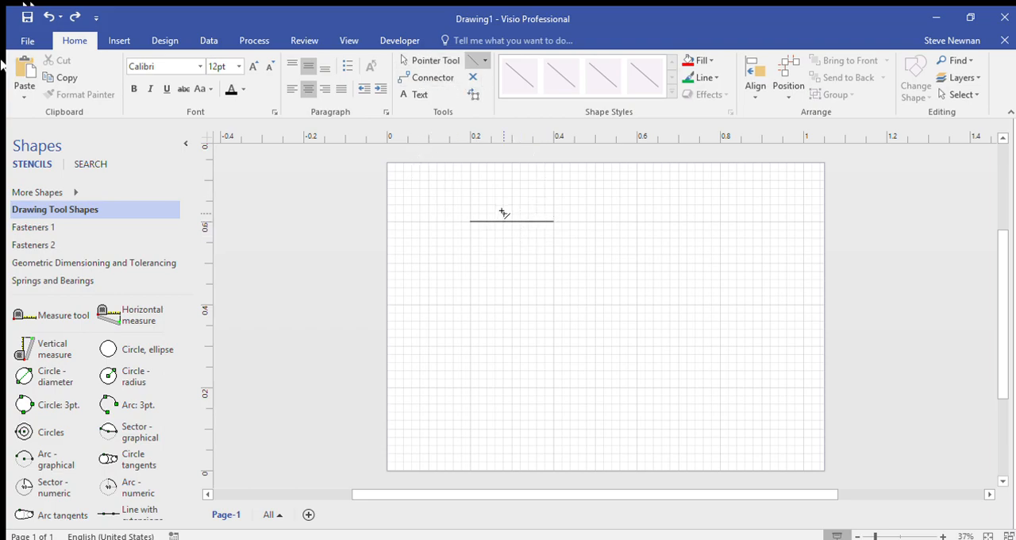
Step: Move the horizontal line straight down by about 0.2 m with the Pointer Tool and deselect it
left_click(423, 62)
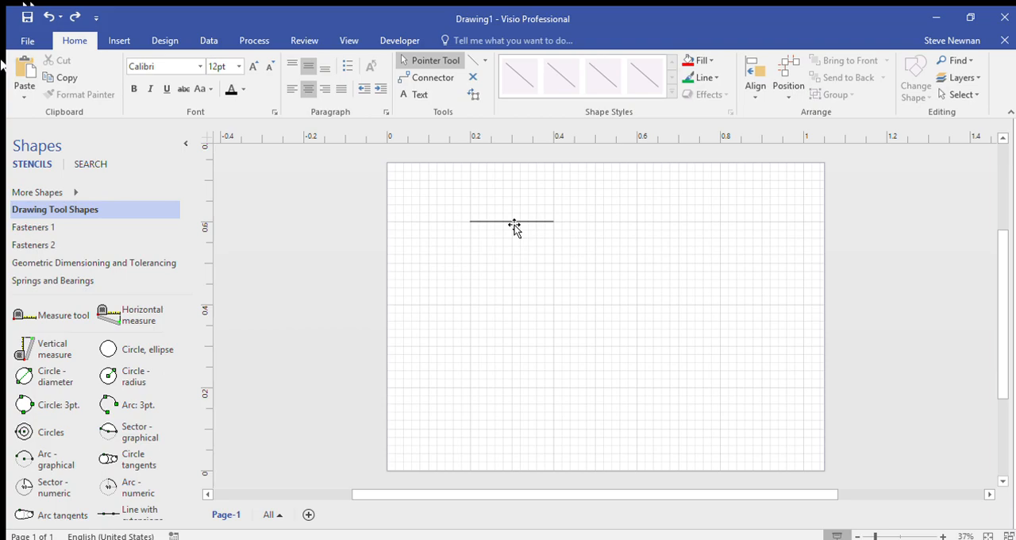
left_click_drag(514, 228, 518, 313)
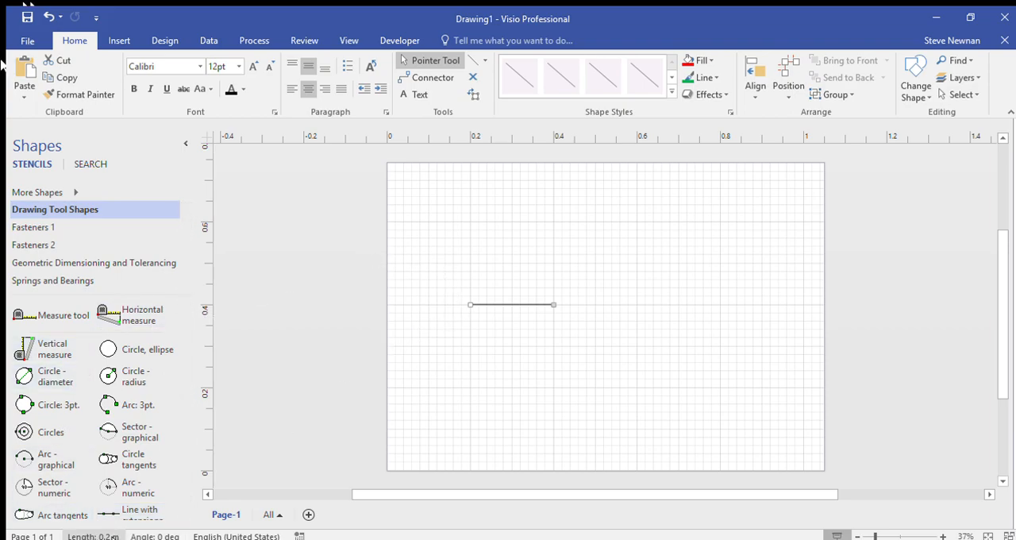
left_click(552, 327)
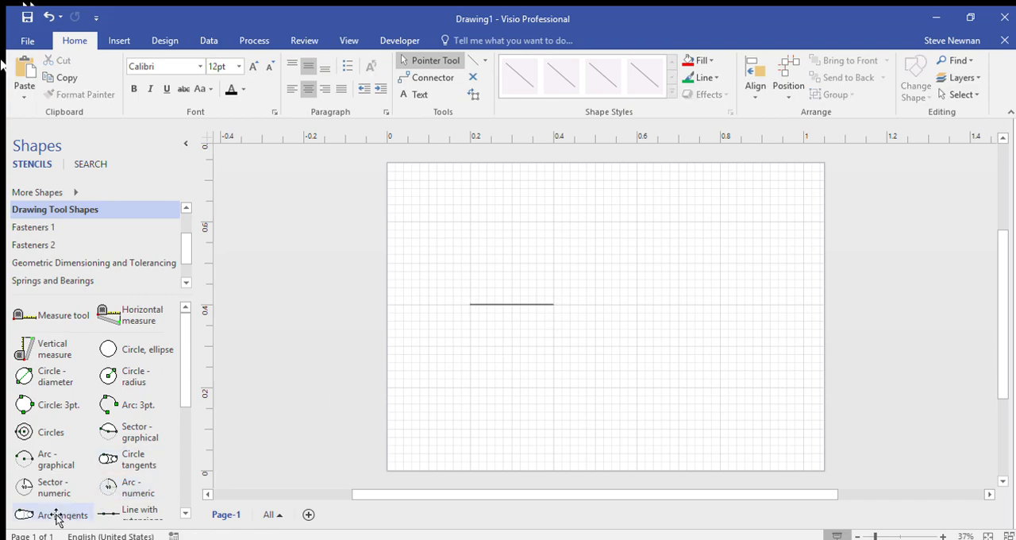
Step: Place a Horizontal dimension from the Dimensioning - Engineering stencil above the line and set its units to millimetres
left_click(514, 305)
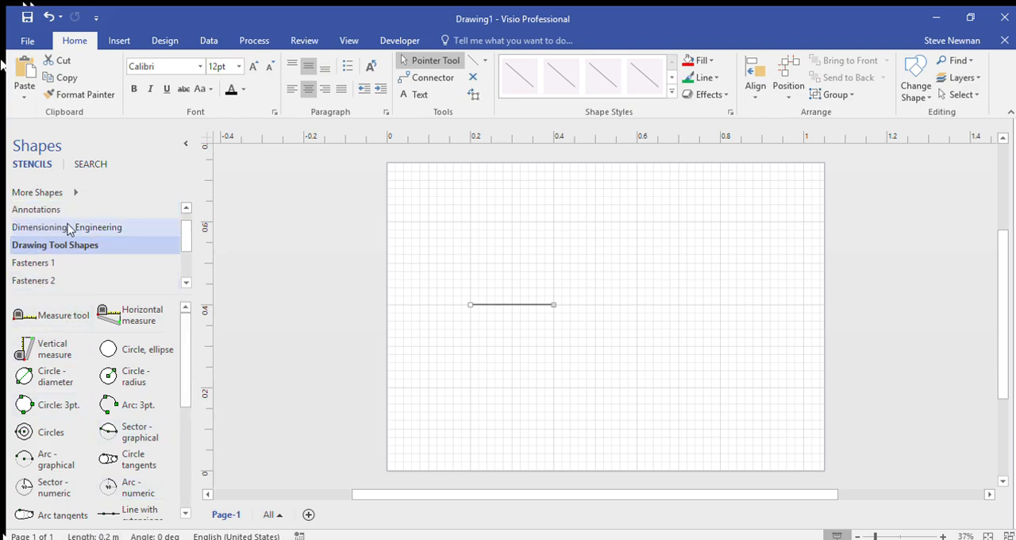
left_click(65, 226)
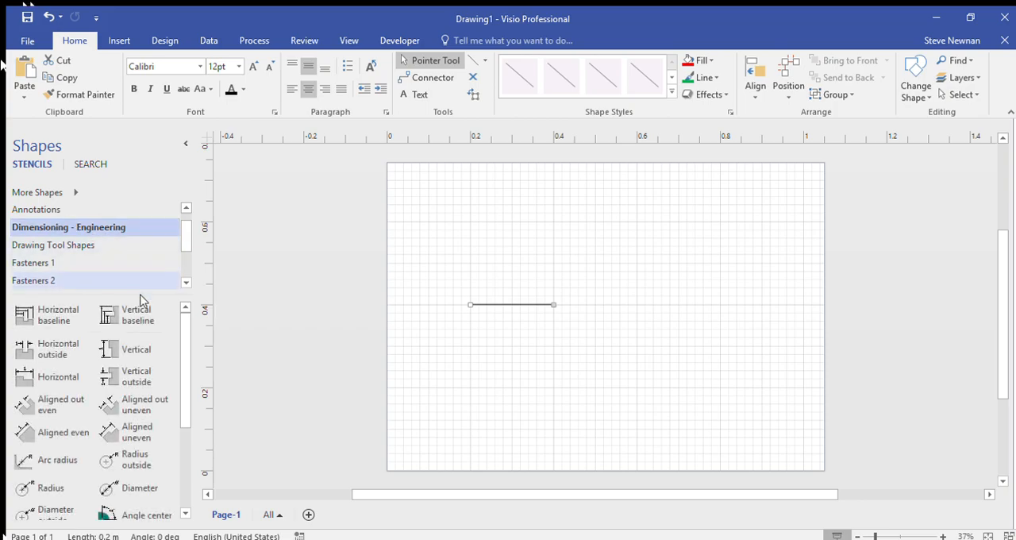
left_click_drag(17, 380, 509, 287)
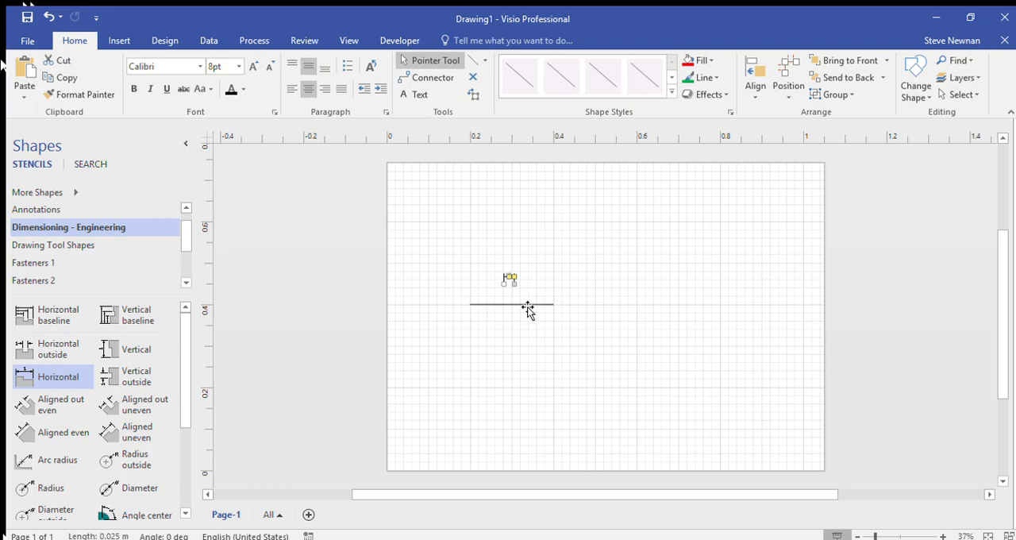
scroll(523, 308, "up", 5, "ctrl")
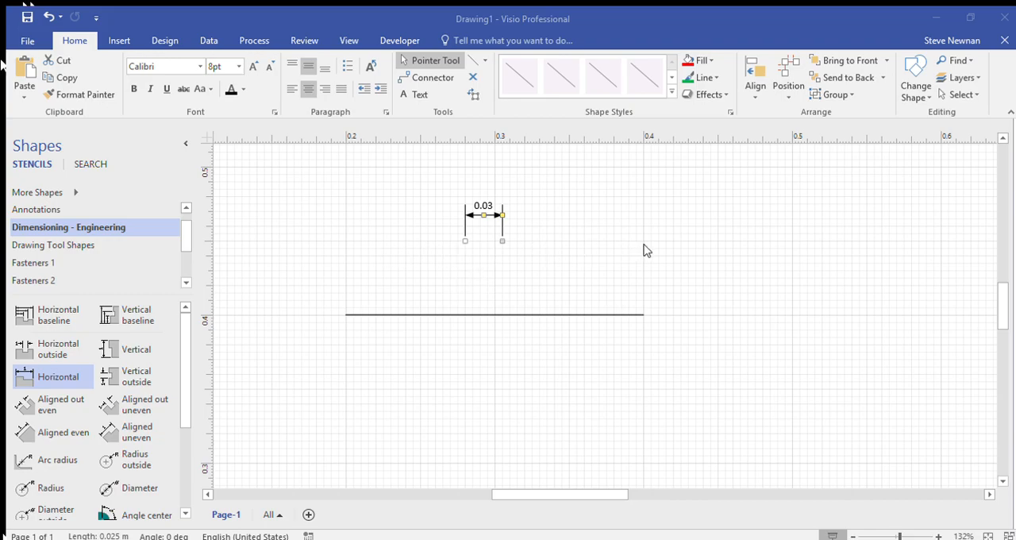
left_click(568, 354)
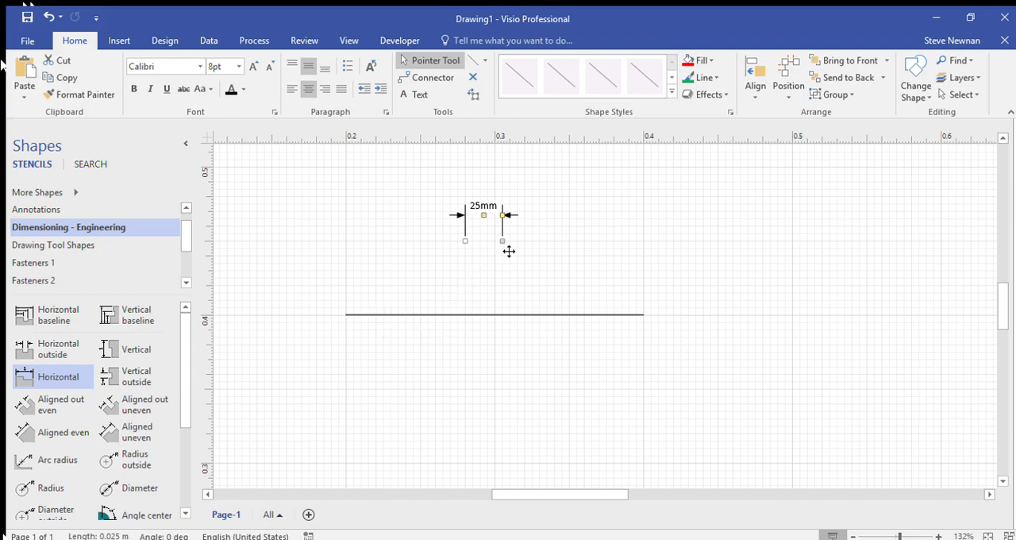
Step: Attach the dimension's two ends to the line's endpoints and raise its dimension line to about 40 mm above the line
left_click_drag(508, 248, 644, 315)
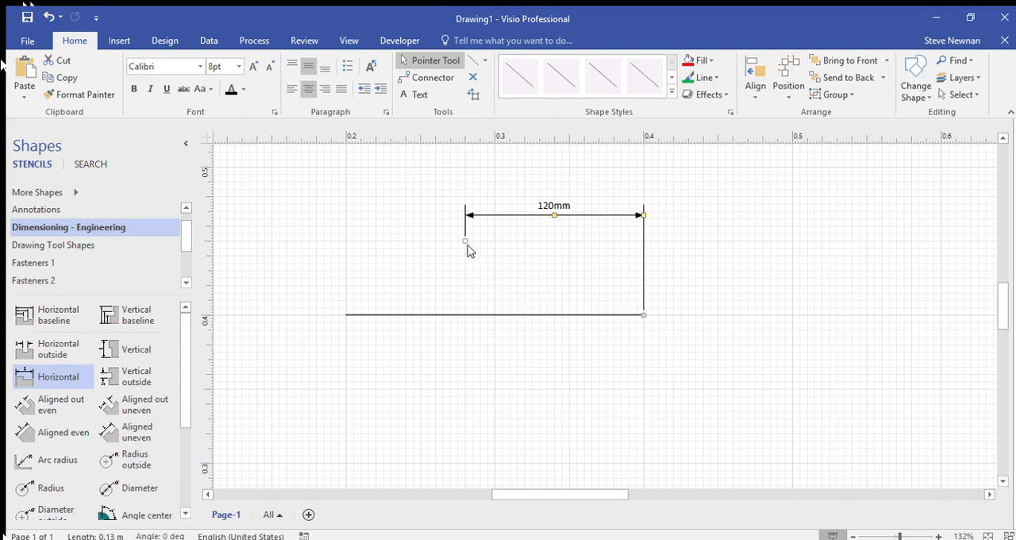
left_click_drag(472, 249, 347, 316)
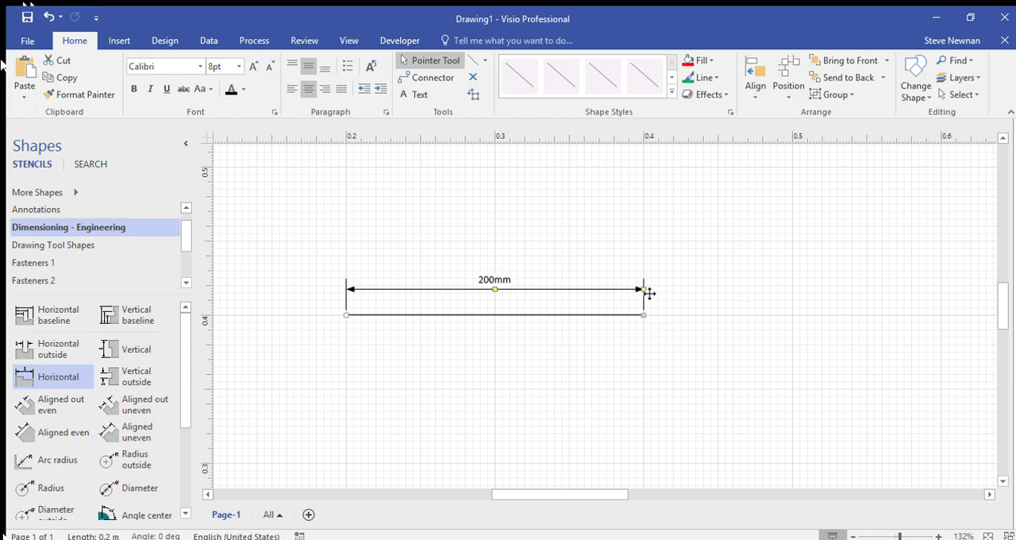
left_click_drag(649, 293, 644, 257)
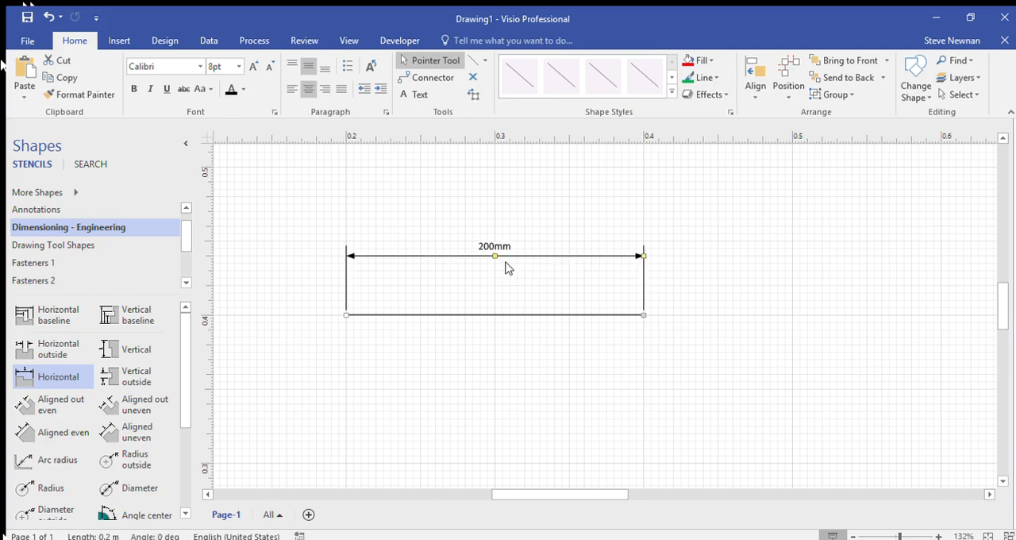
mouse_move(498, 264)
left_mouse_down()
mouse_move(499, 287)
mouse_move(500, 262)
left_mouse_up()
Step: Shorten the horizontal line to 0.16 m from its right end and reduce the dimension's span to about 10 mm
left_click(385, 318)
left_click_drag(648, 321, 584, 320)
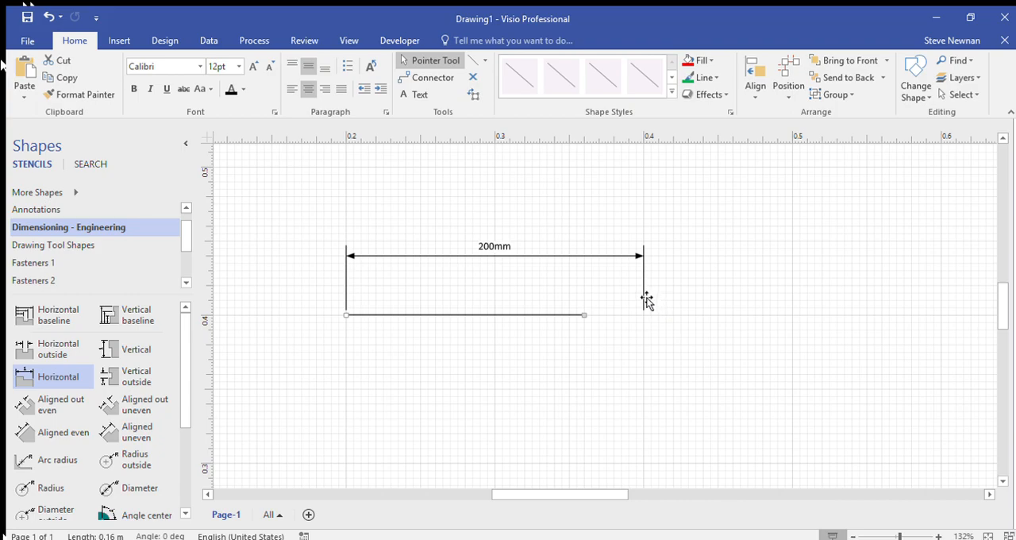
left_click(644, 273)
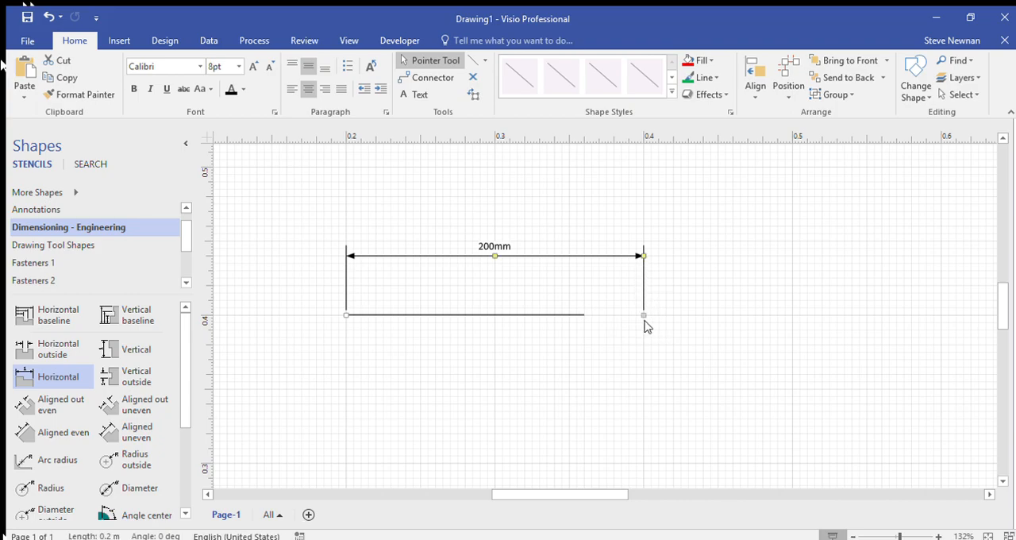
left_click_drag(647, 323, 363, 322)
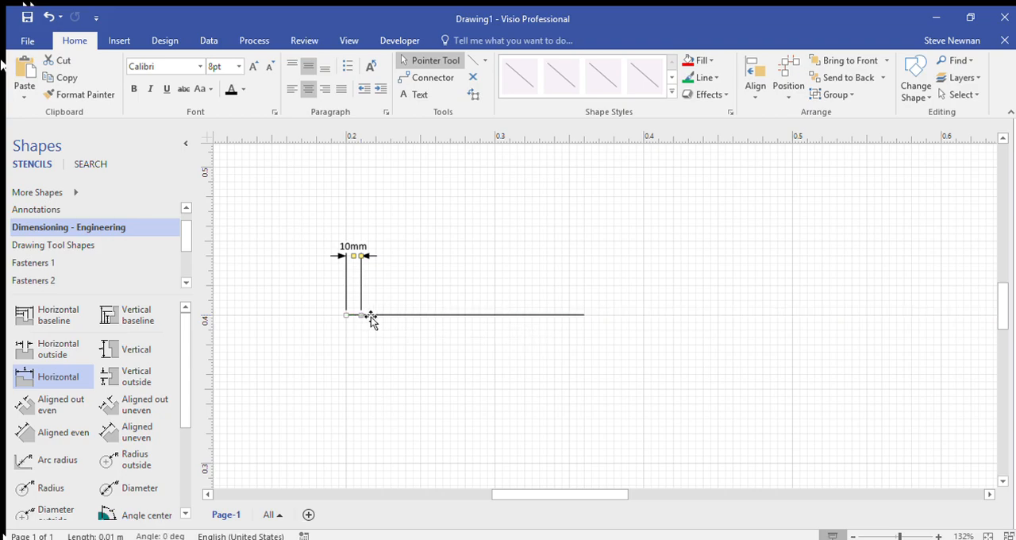
left_click_drag(366, 321, 365, 320)
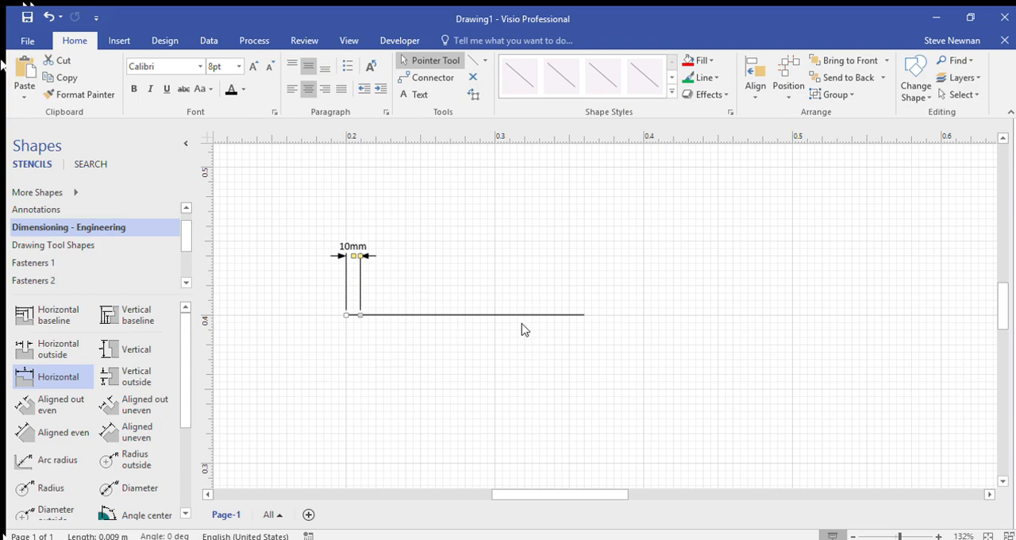
Step: Shorten the horizontal line from its right end to about 0.015 m and select the dimension above it
left_click(574, 315)
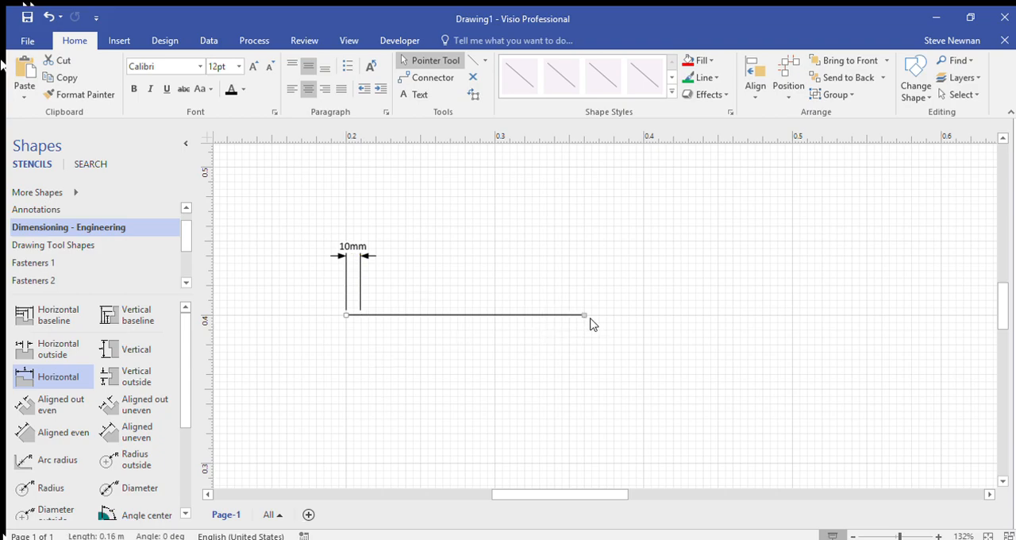
left_click_drag(591, 323, 370, 331)
left_click(363, 257)
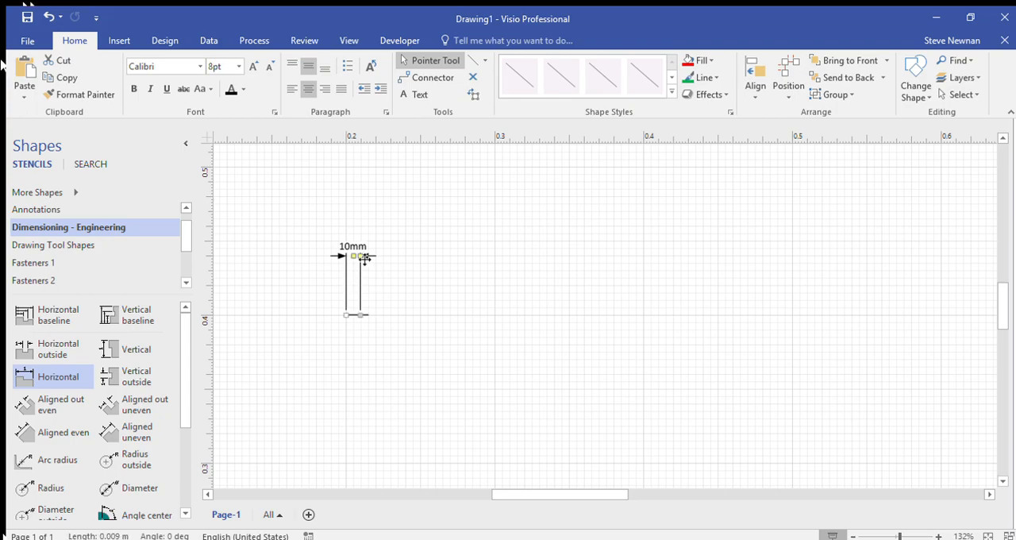
Step: Examine the short line and its dimension at different zoom levels, from the whole page to a close-up
scroll(372, 314, "down", 3)
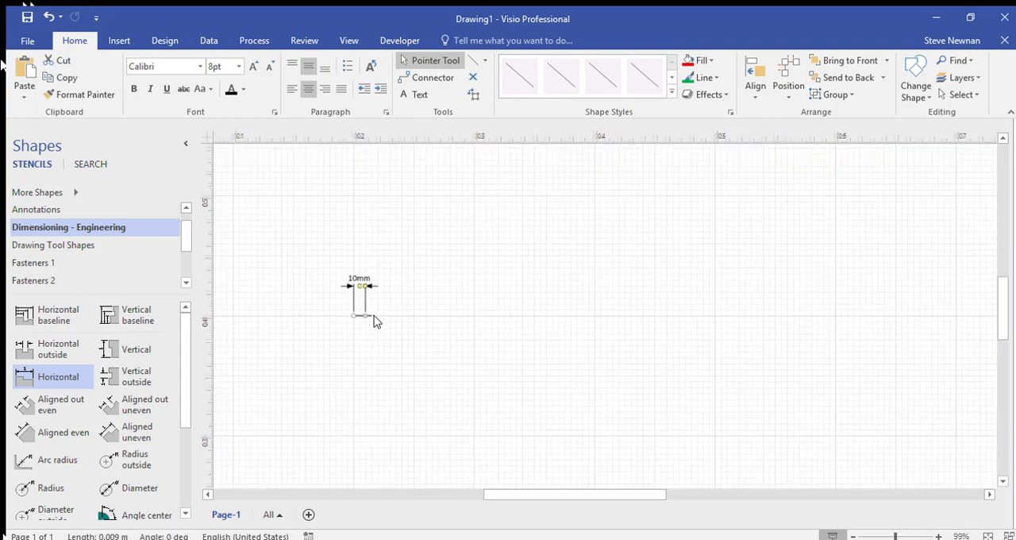
scroll(373, 322, "down", 3)
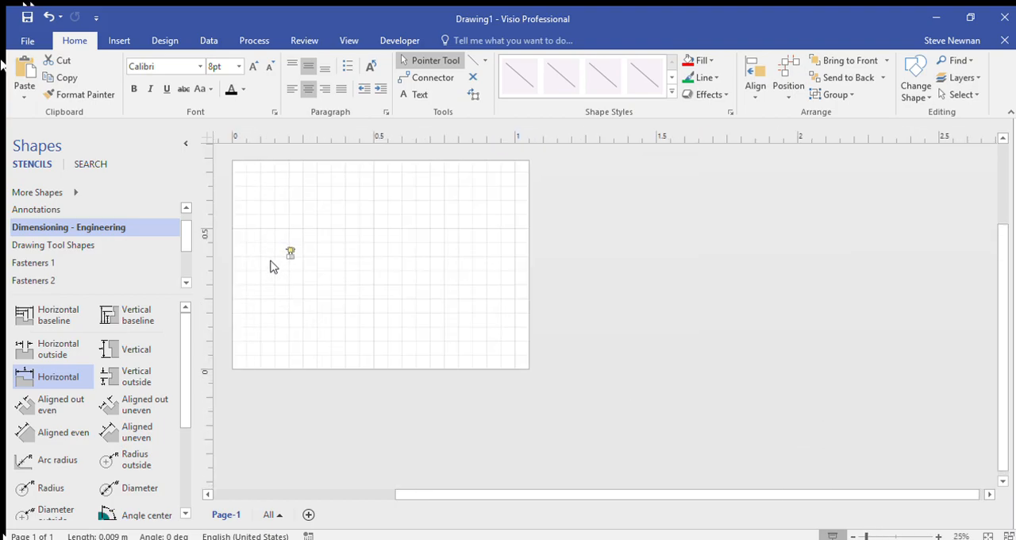
scroll(278, 257, "up", 10)
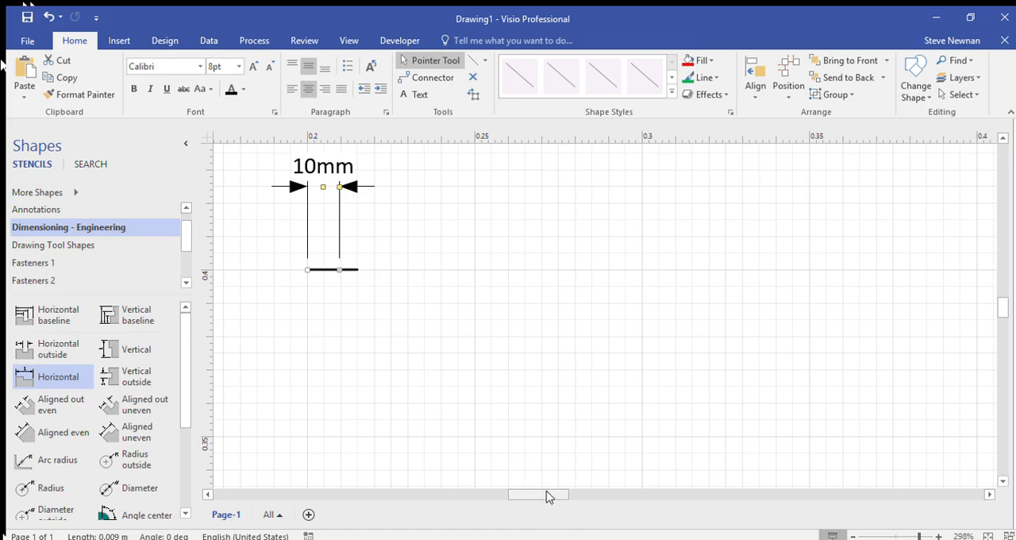
left_click_drag(546, 495, 533, 495)
scroll(565, 361, "up", 1)
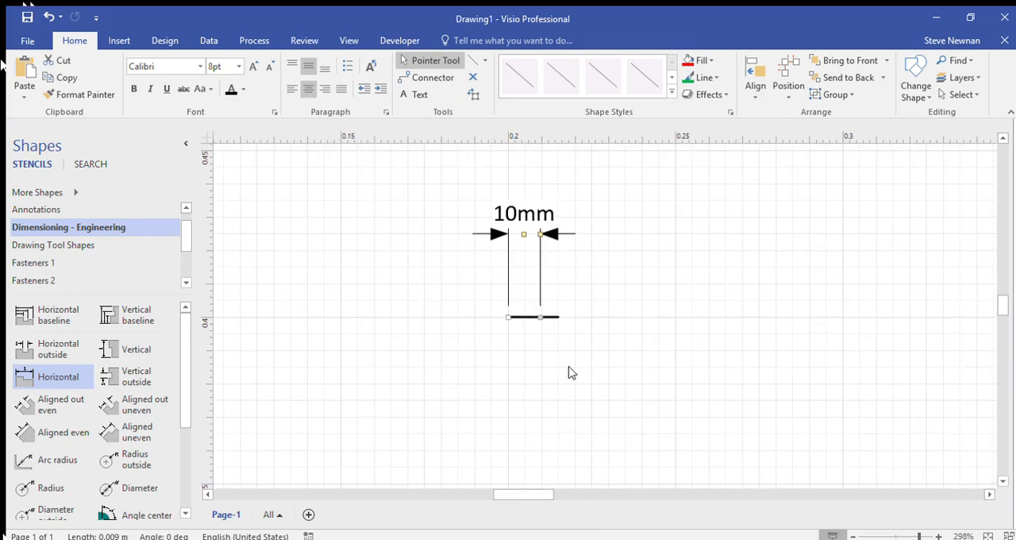
scroll(560, 328, "up", 1)
scroll(560, 332, "down", 3)
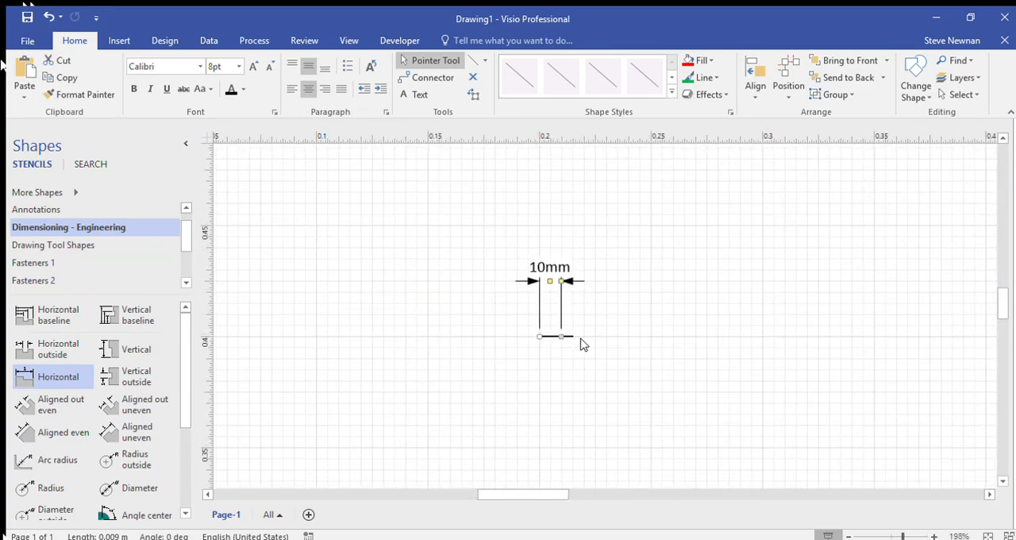
scroll(582, 344, "left", 5)
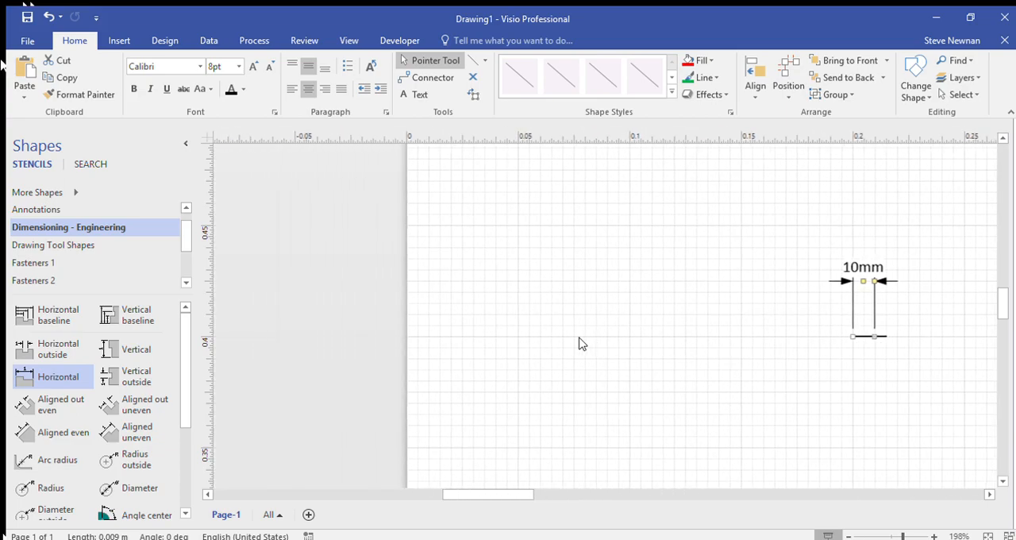
scroll(582, 344, "right", 5)
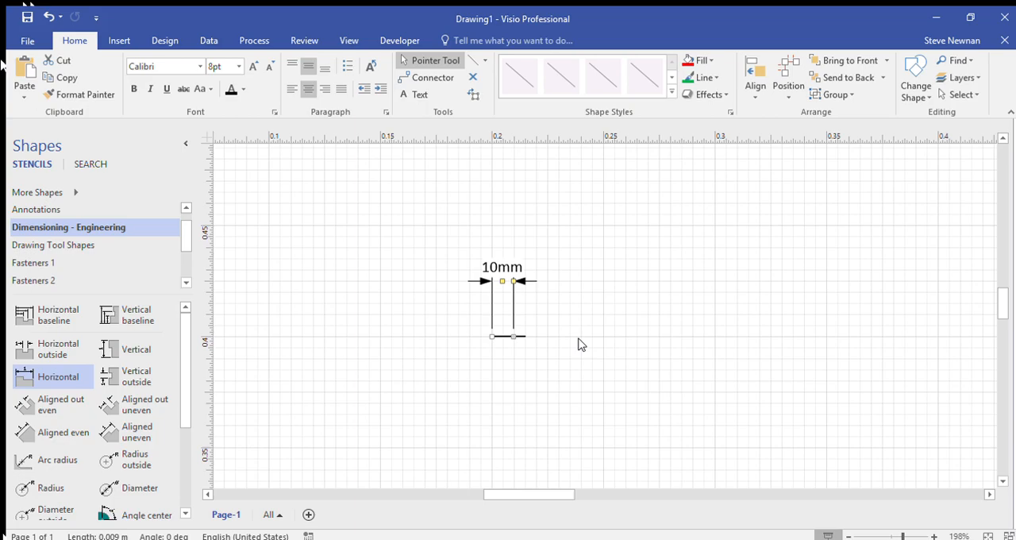
scroll(579, 343, "down", 1)
scroll(577, 342, "up", 3)
scroll(575, 342, "down", 3)
Step: Reduce the horizontal dimension's span to 8 mm by moving its right end inward
scroll(505, 342, "up", 4)
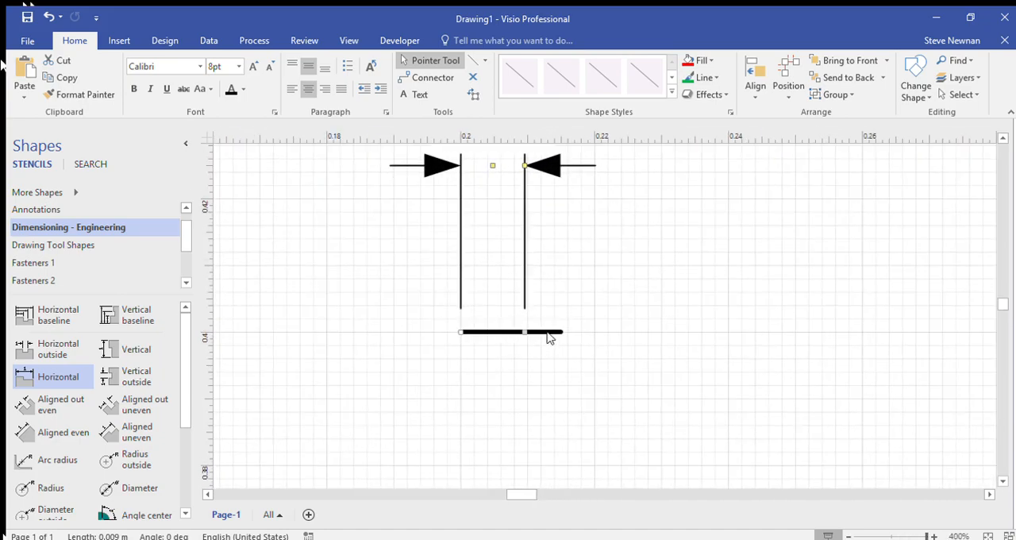
scroll(548, 340, "up", 3)
scroll(548, 340, "up", 1)
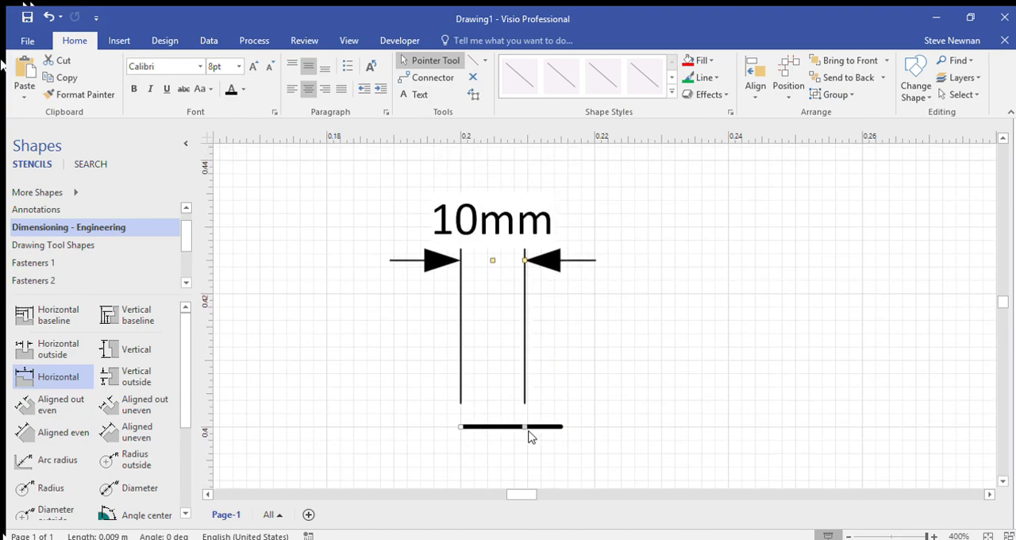
left_click_drag(530, 431, 514, 430)
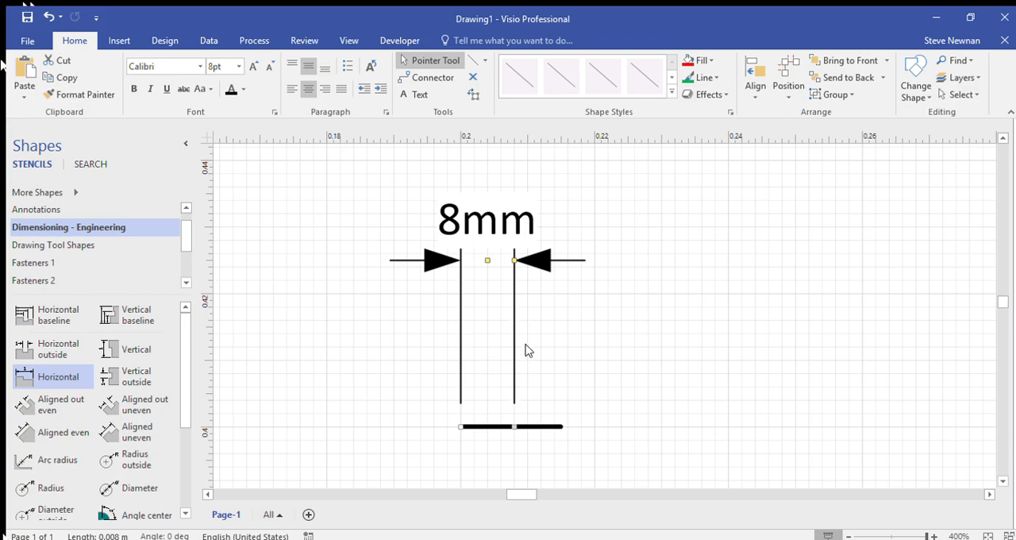
Step: Shorten the horizontal line to 8 mm to match the dimension and lower the dimension line to about 13 mm above it
left_click(558, 429)
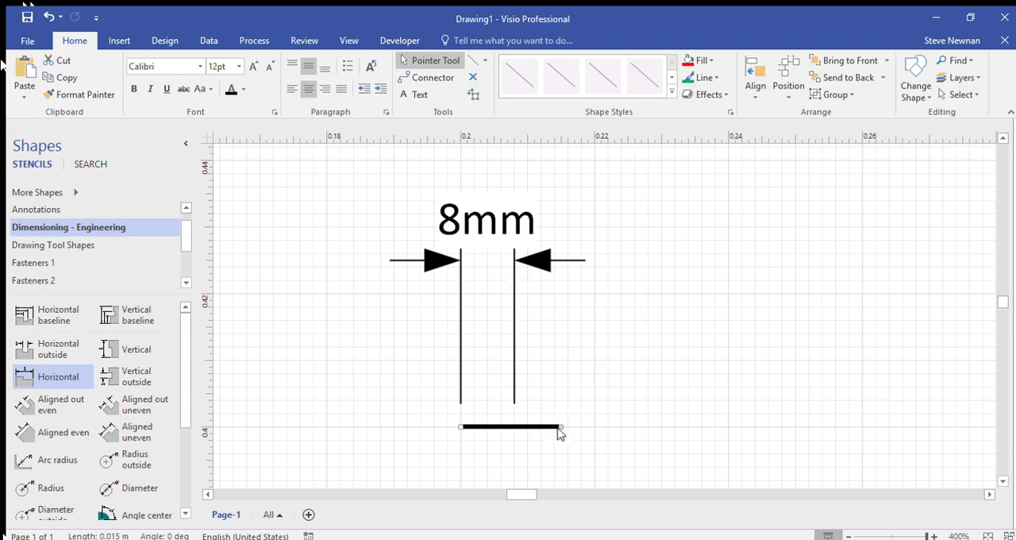
left_click_drag(563, 431, 515, 428)
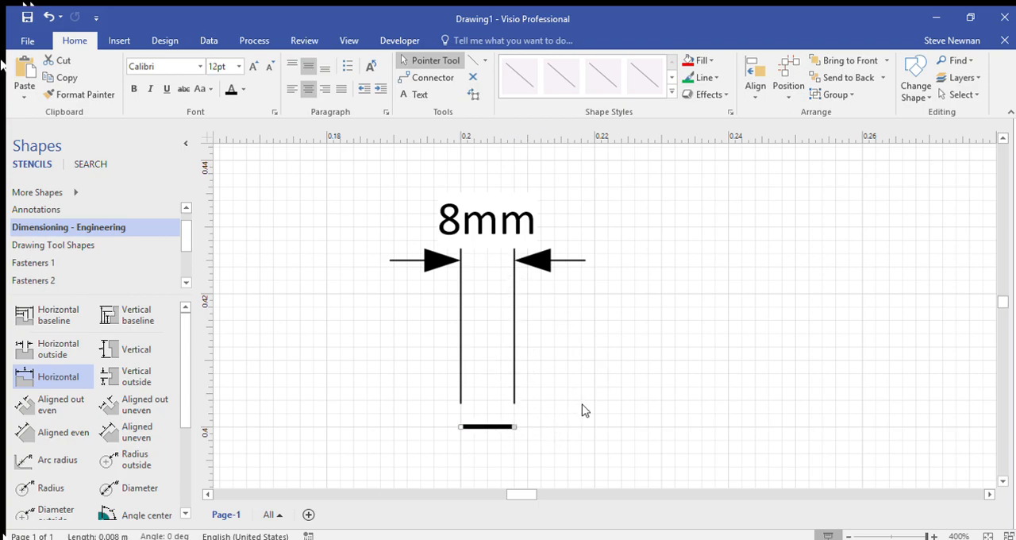
left_click(524, 270)
left_click_drag(520, 268, 522, 348)
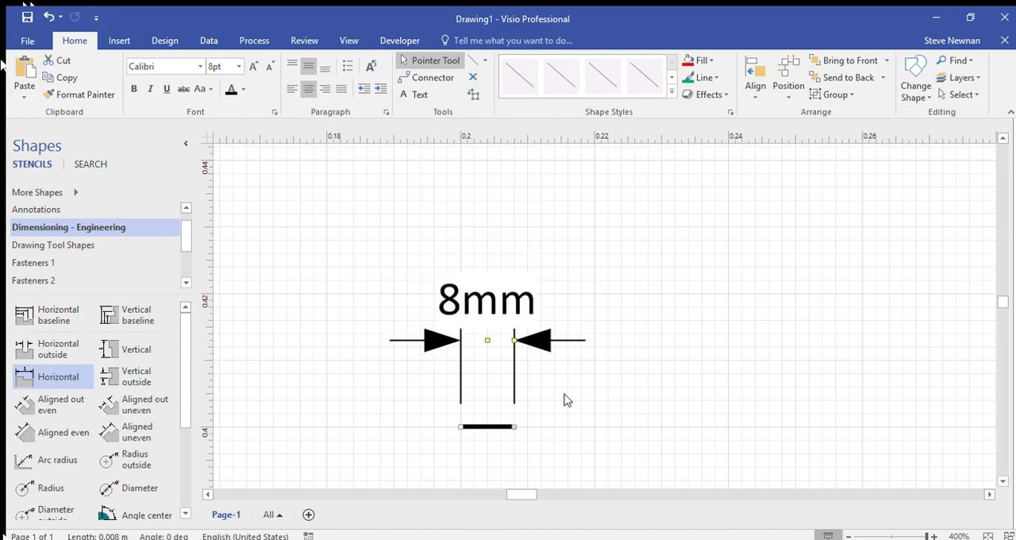
Step: Draw a vertical line 0.03 m long straight down from the left end of the horizontal line
scroll(565, 400, "down", 3)
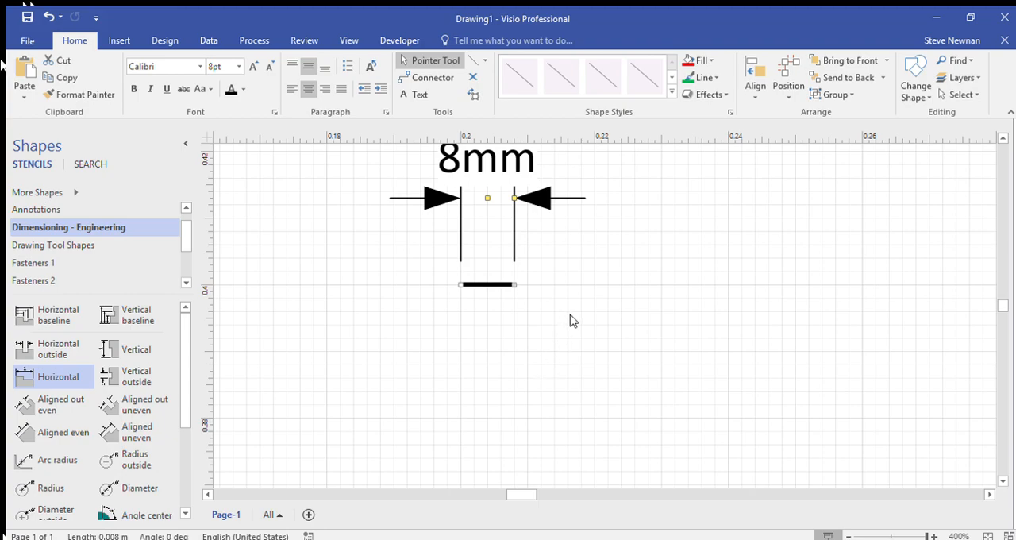
left_click(591, 292)
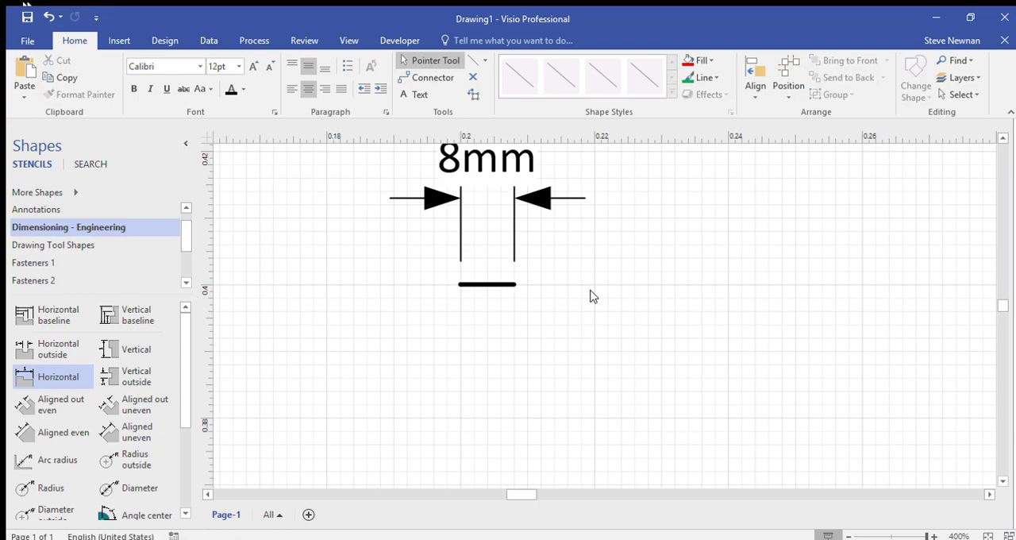
left_click(475, 60)
left_click_drag(458, 285, 458, 477)
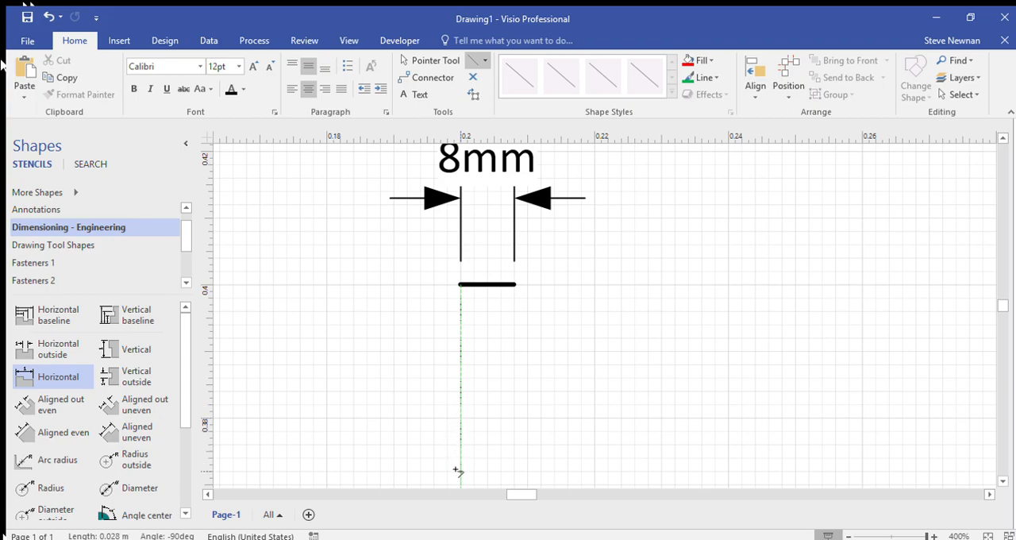
mouse_move(454, 455)
left_mouse_down()
mouse_move(454, 445)
mouse_move(448, 457)
mouse_move(458, 458)
left_mouse_up()
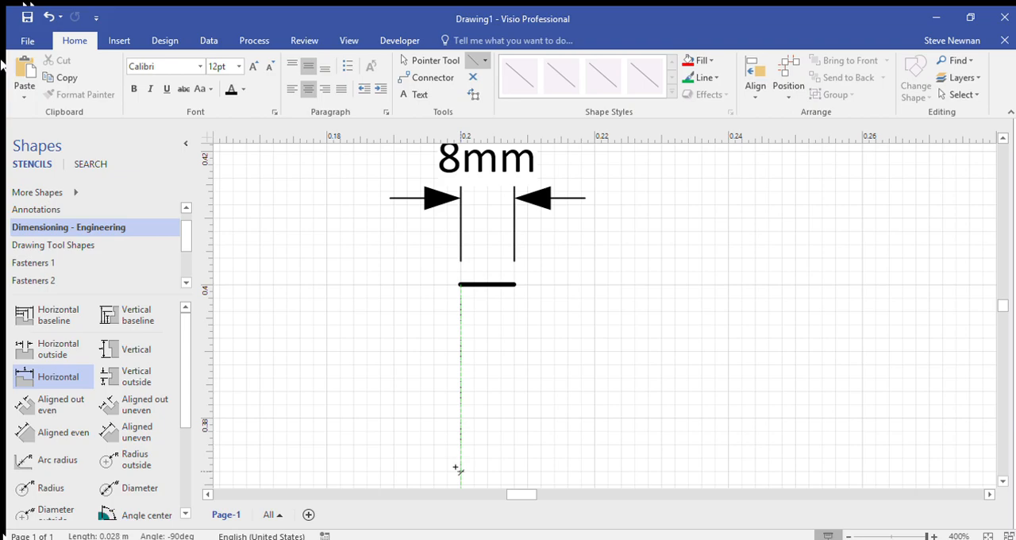
left_click_drag(458, 472, 458, 431)
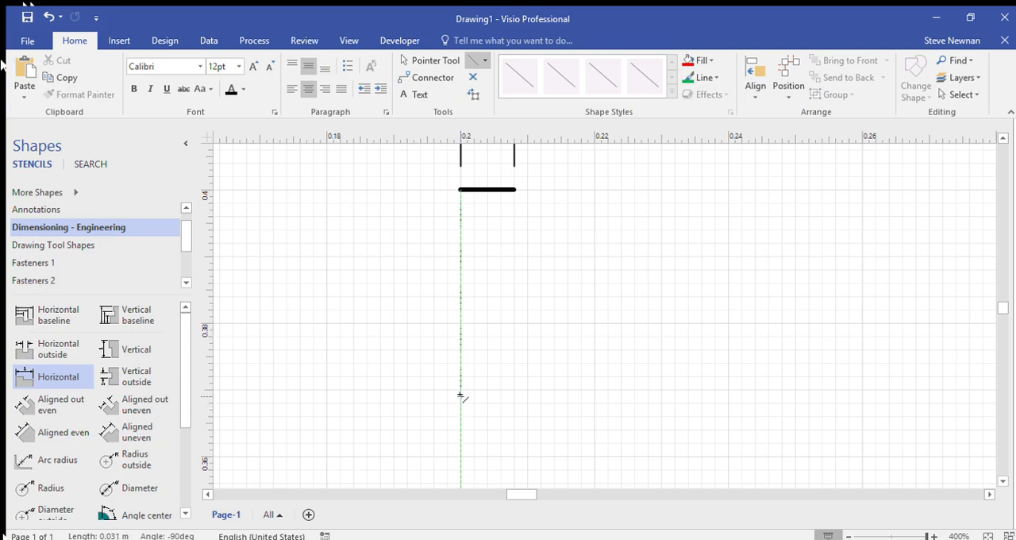
left_click_drag(461, 394, 461, 390)
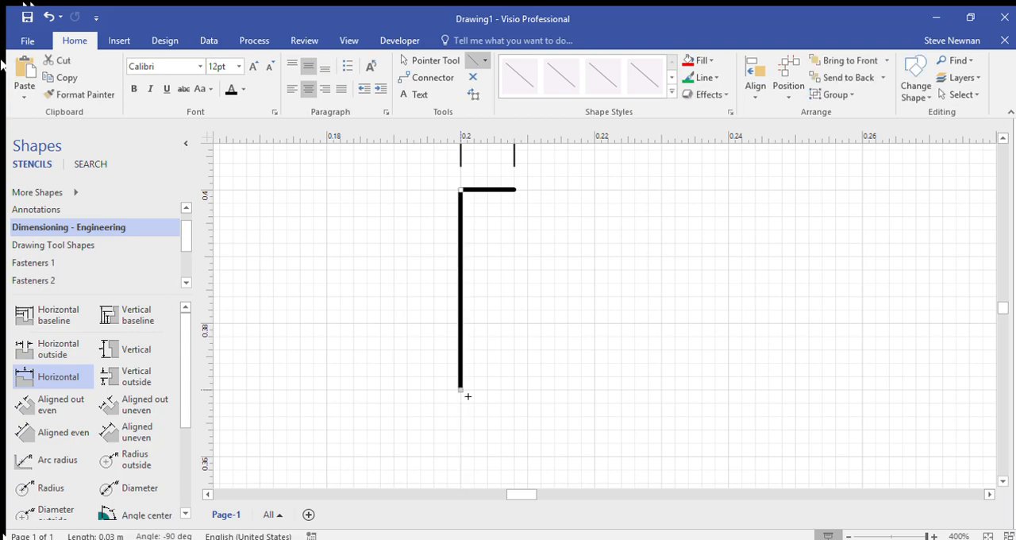
Step: Place a Vertical dimension left of the vertical line and attach its ends to the line's top and bottom endpoints
scroll(619, 349, "up", 2)
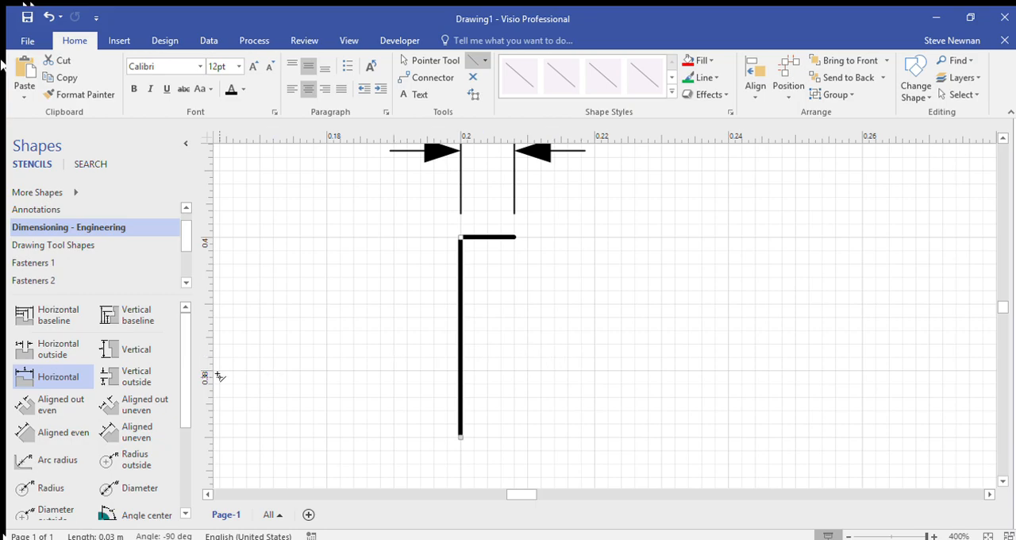
left_click_drag(115, 350, 439, 403)
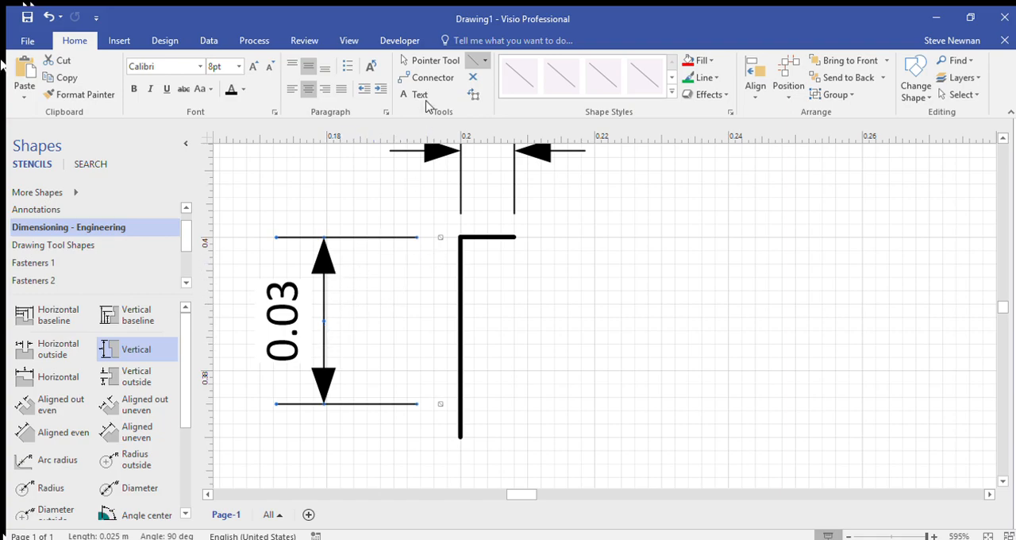
left_click(419, 61)
left_click(421, 62)
left_click_drag(445, 408, 448, 439)
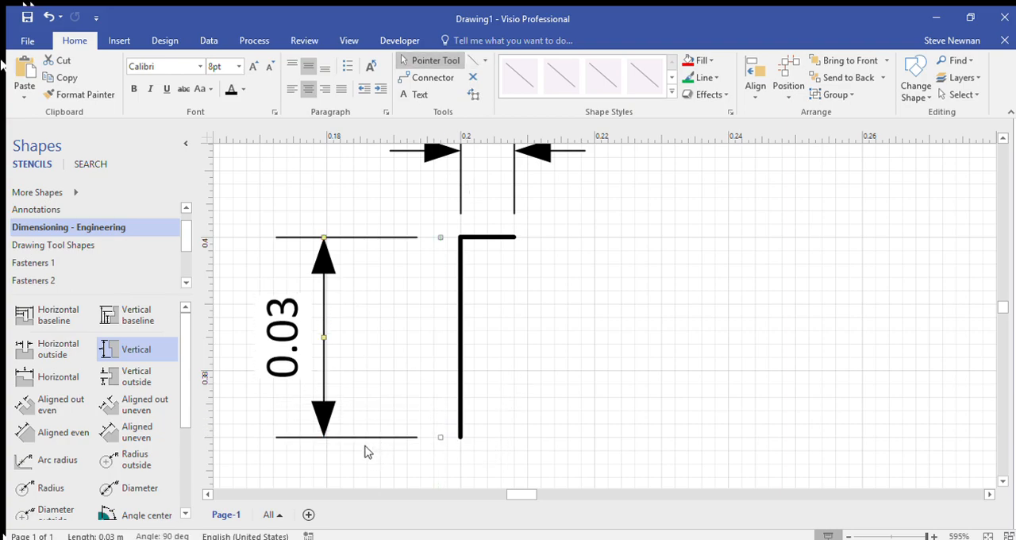
mouse_move(376, 442)
left_mouse_down()
mouse_move(406, 445)
mouse_move(386, 439)
left_mouse_up()
scroll(436, 439, "up", 3)
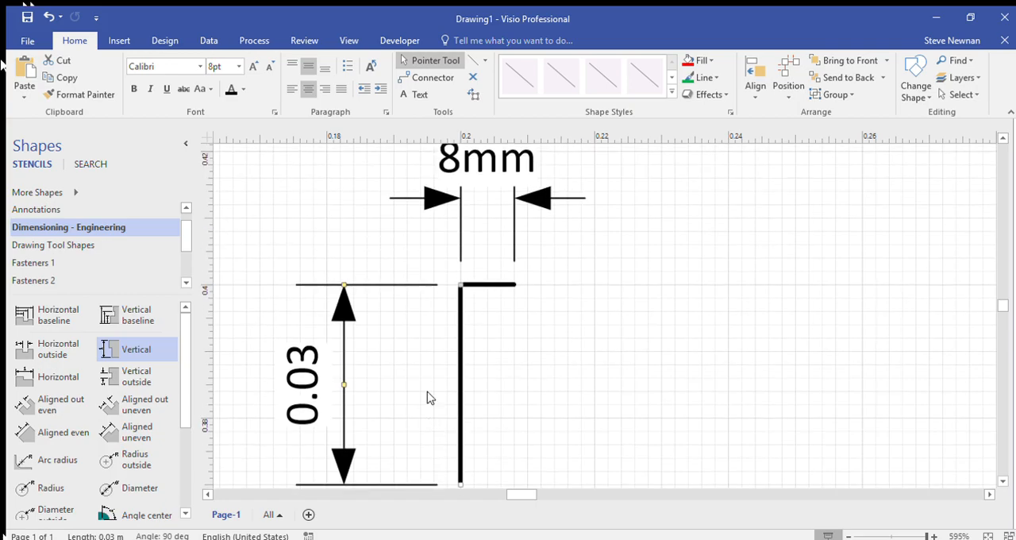
Step: Switch the vertical dimension to millimetres, matching the format of the horizontal dimension, and deselect everything
scroll(411, 306, "down", 3, "ctrl")
left_click(444, 232)
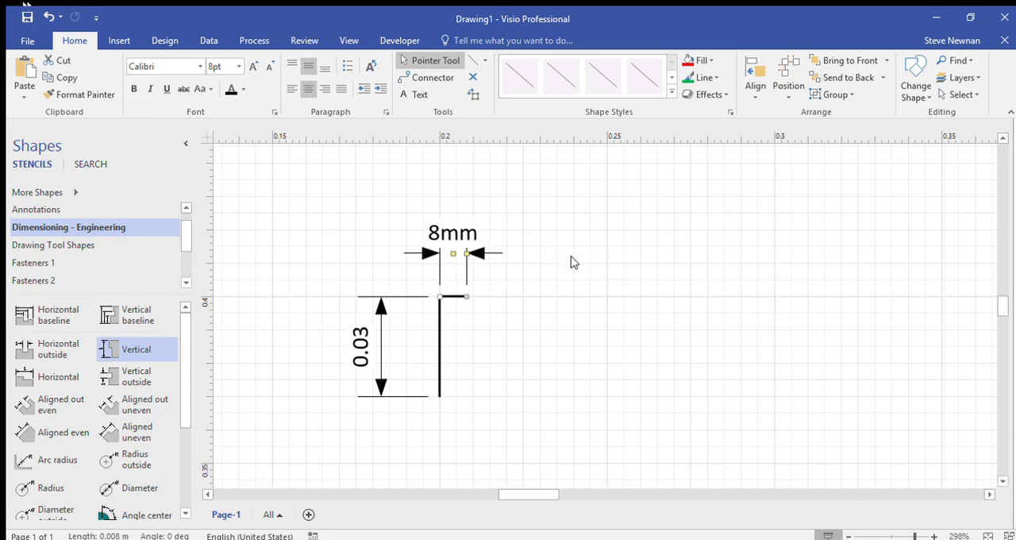
key("ctrl+z")
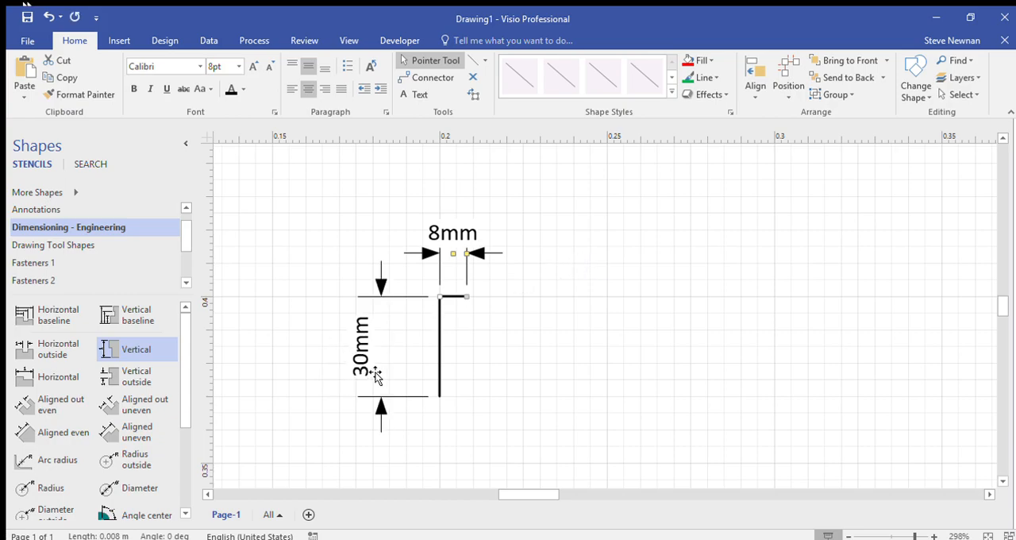
left_click(479, 341)
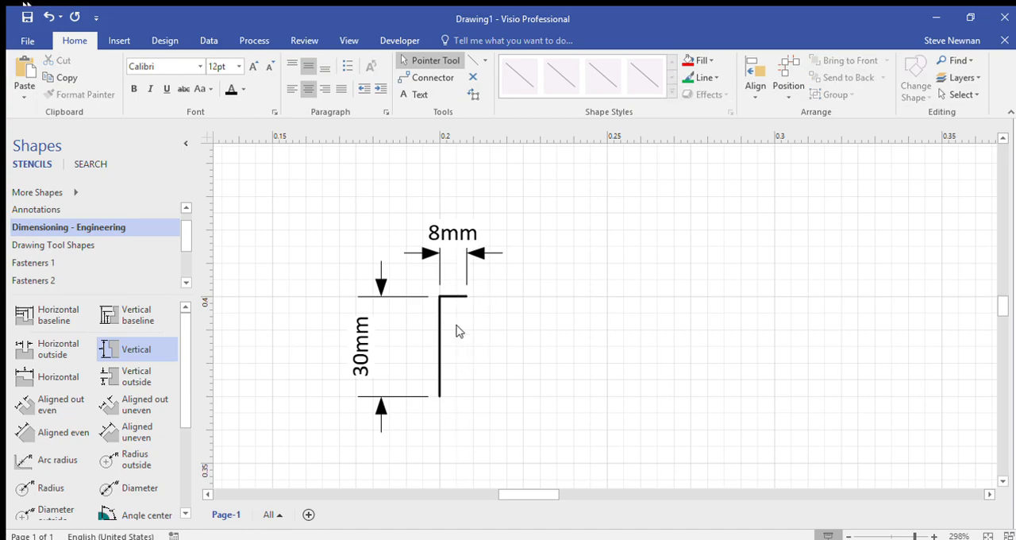
Step: Draw a bottom line and a right vertical line to close the outline into an 8 by 30 mm rectangle
left_click(472, 61)
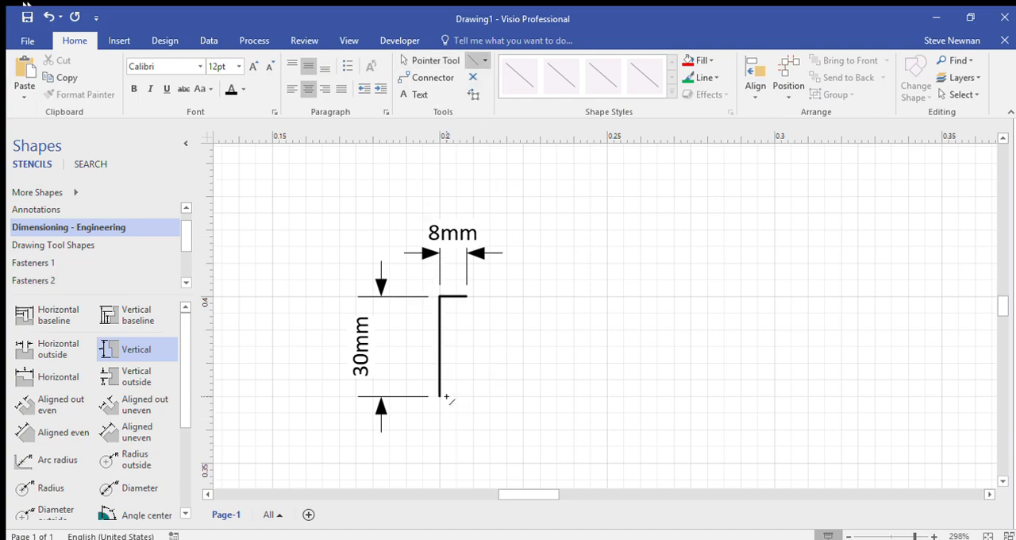
scroll(440, 396, "up", 3)
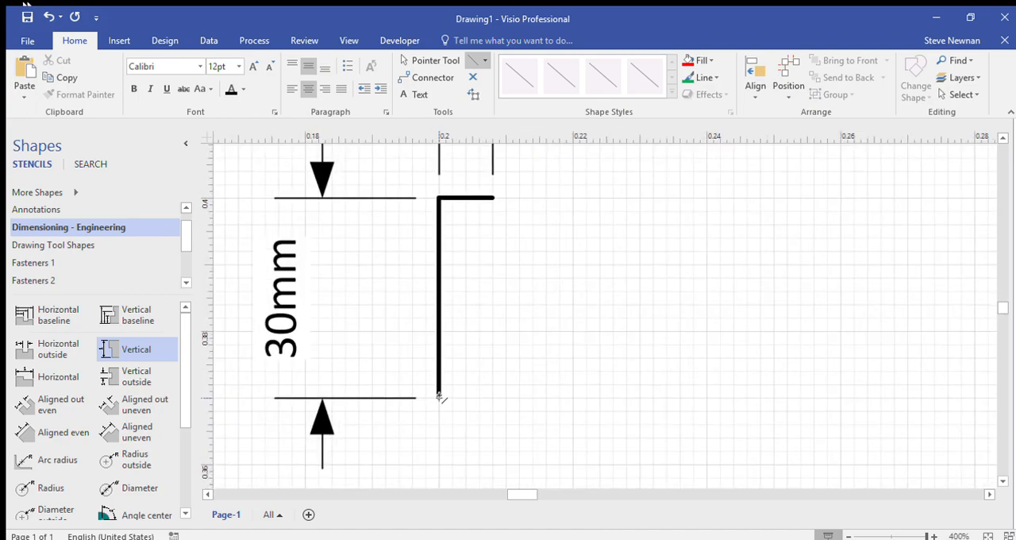
mouse_move(439, 397)
left_mouse_down()
mouse_move(494, 397)
mouse_move(494, 197)
left_mouse_up()
left_click(577, 226)
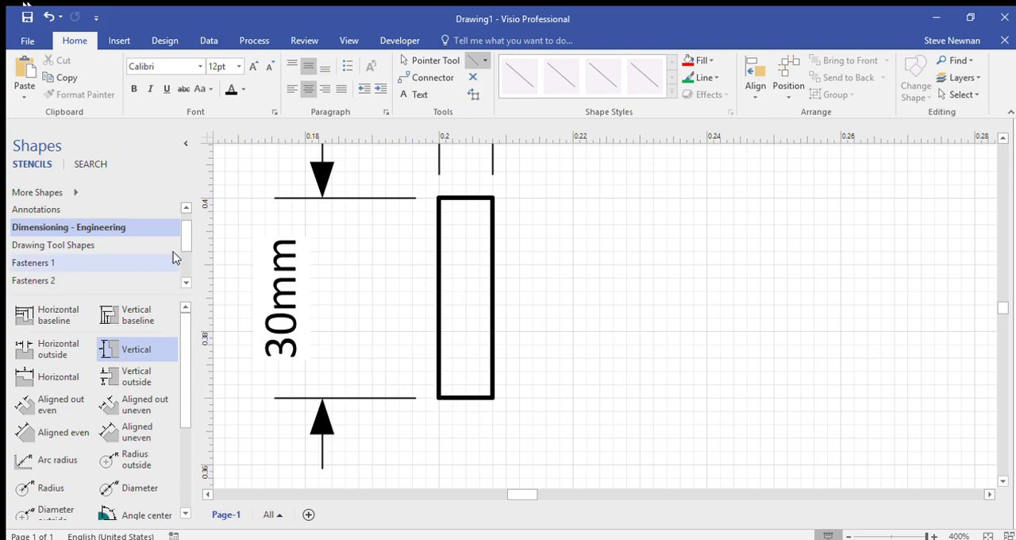
Step: Place a 25 mm Vertical dimension to the right of the rectangle and align its base points with the right edge, starting at the bottom-right corner
left_click_drag(118, 355, 667, 401)
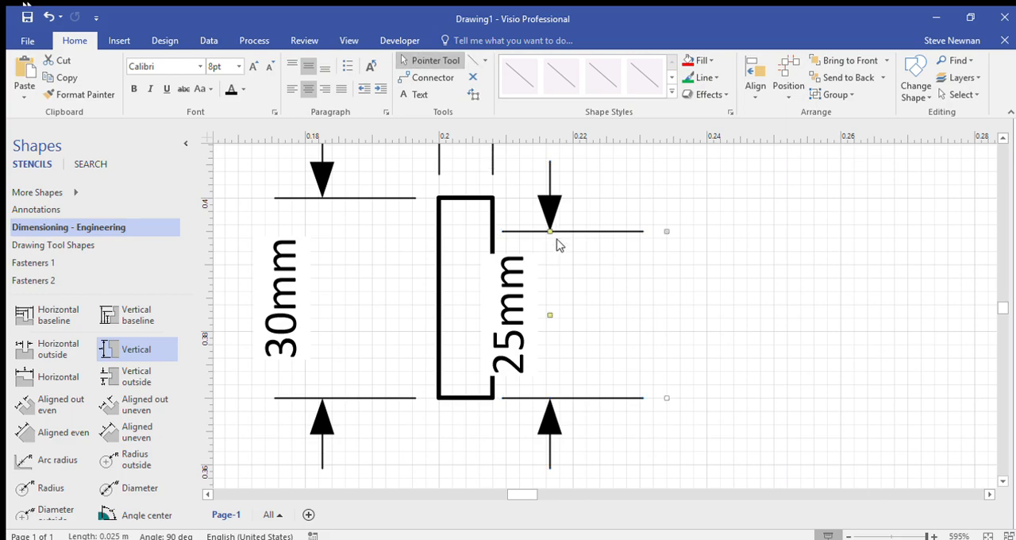
left_click_drag(554, 237, 822, 230)
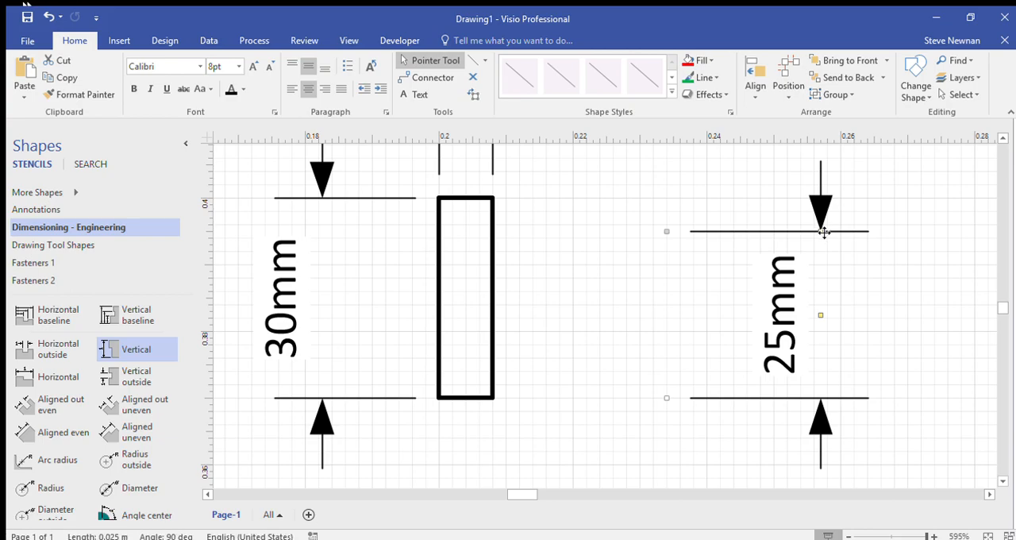
left_click_drag(723, 236, 549, 236)
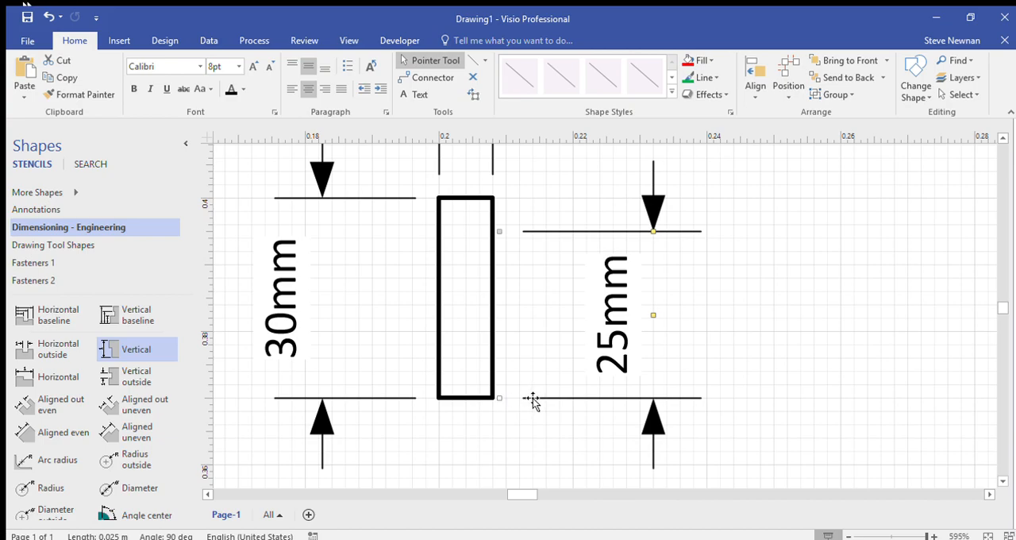
left_click_drag(531, 402, 526, 401)
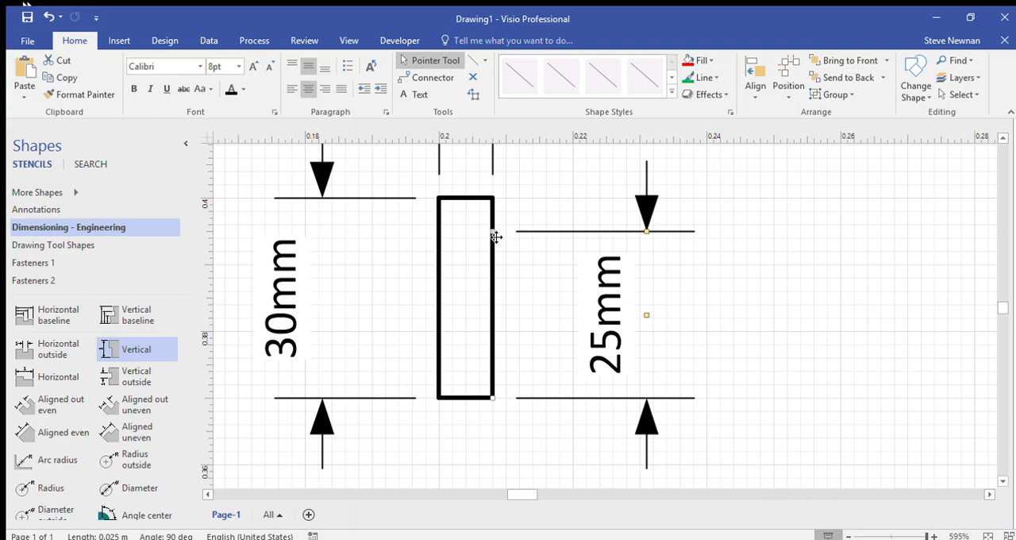
Step: Shorten the right-hand vertical dimension to 11 mm from the rectangle's bottom-right corner and move its text to the right of the arrows
left_click_drag(495, 237, 502, 313)
scroll(560, 315, "down", 3)
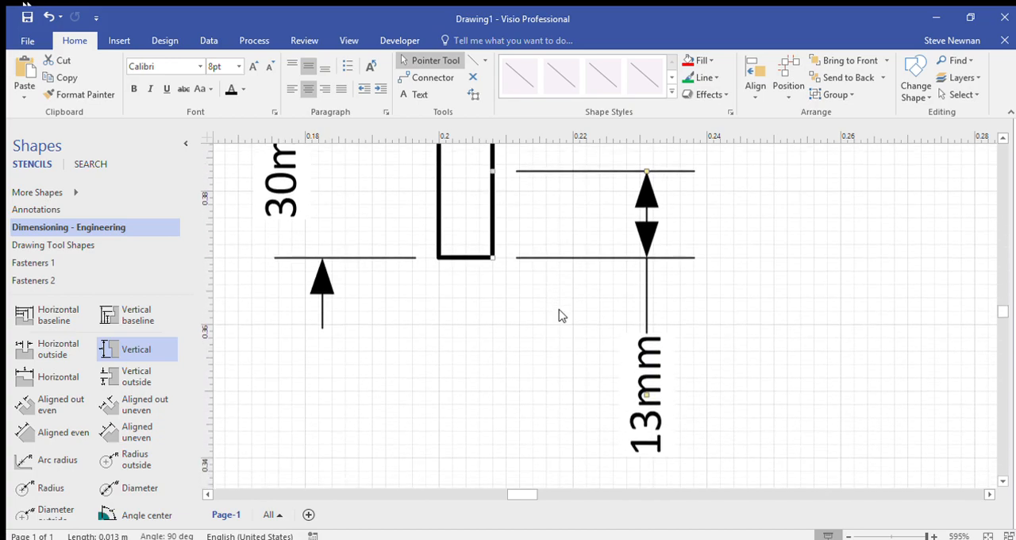
left_click_drag(650, 401, 736, 222)
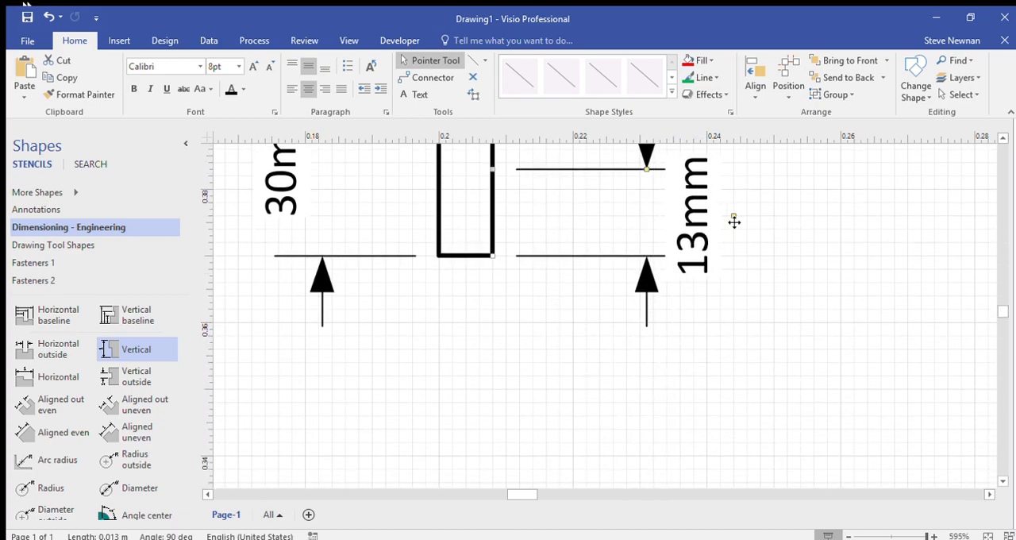
scroll(696, 261, "up", 2)
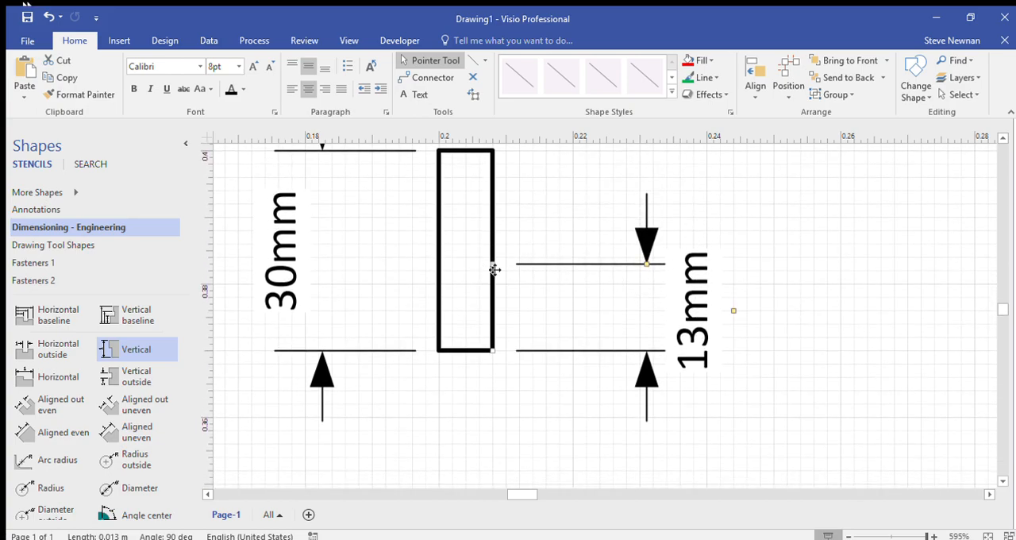
left_click_drag(494, 270, 497, 280)
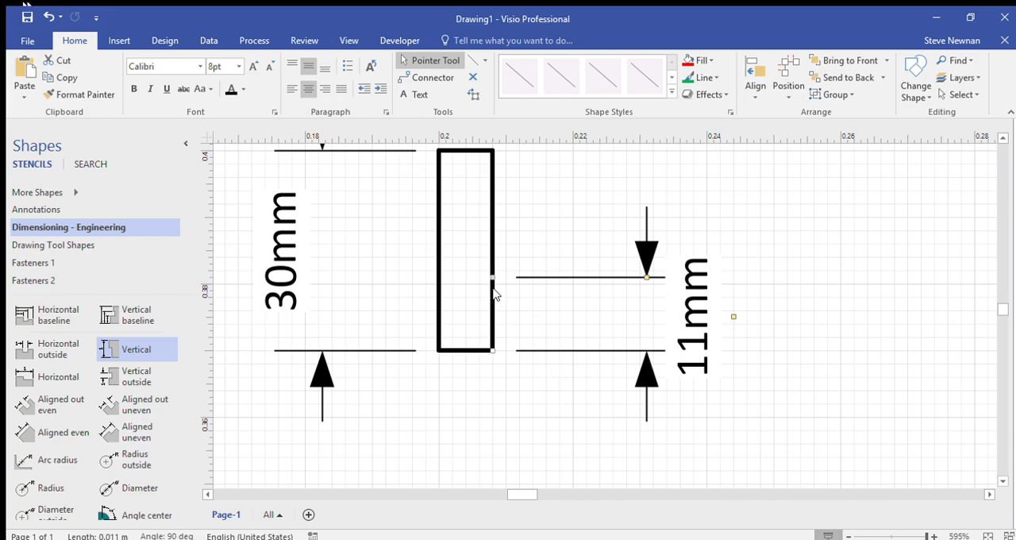
Step: Draw a vertical centre line about 38 mm long through the middle of the rectangle, extending past its top and bottom edges
scroll(495, 286, "up", 3)
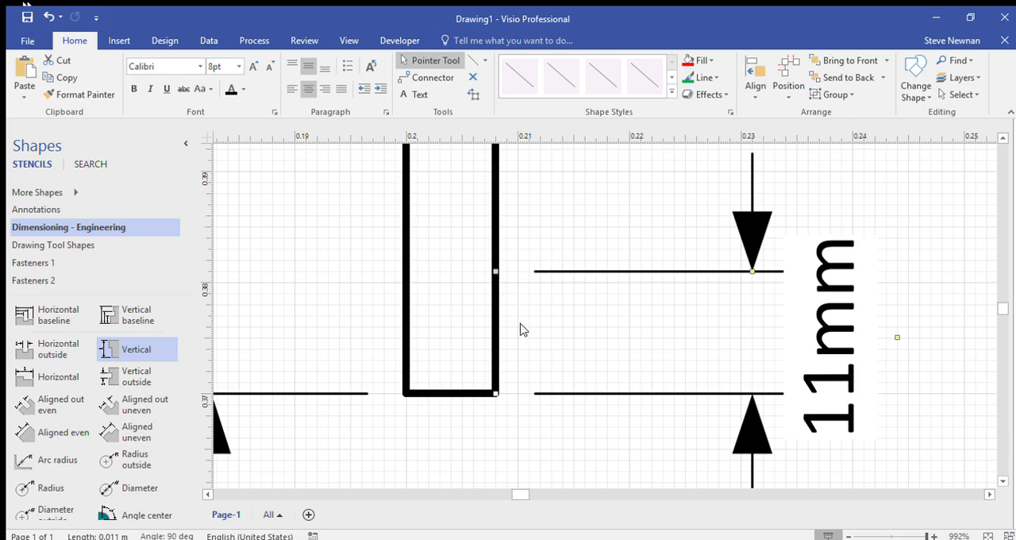
scroll(502, 310, "down", 6)
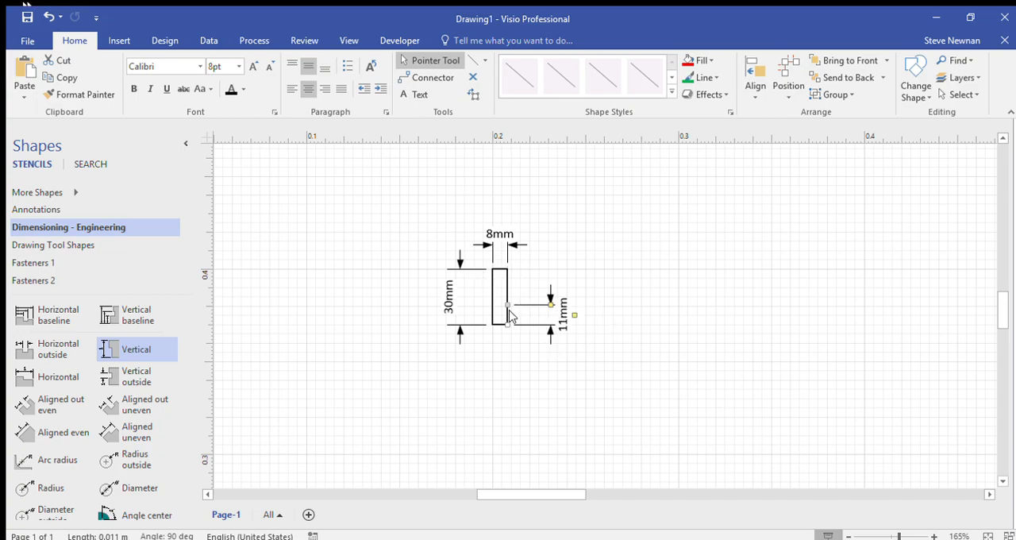
scroll(509, 315, "up", 8)
left_click(520, 215)
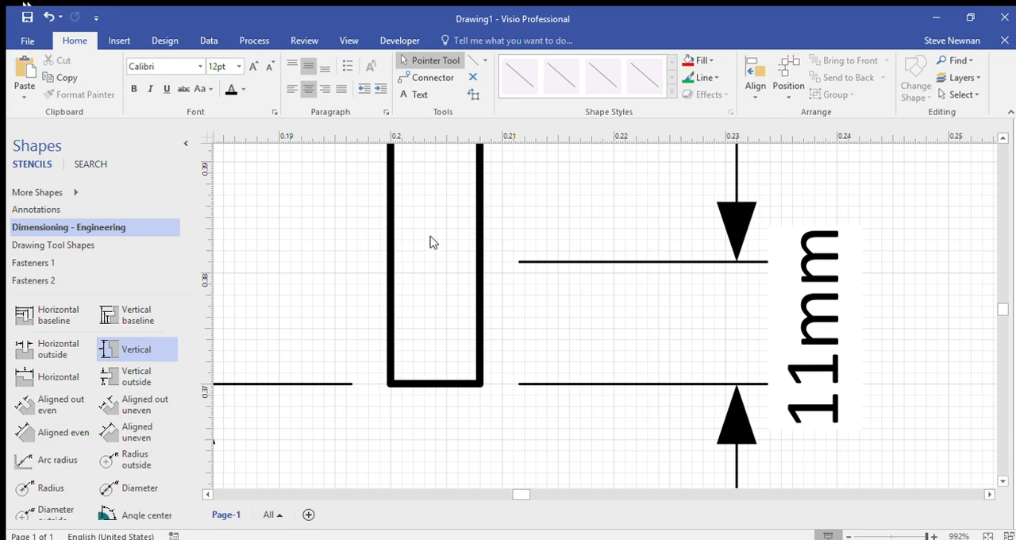
left_click(474, 61)
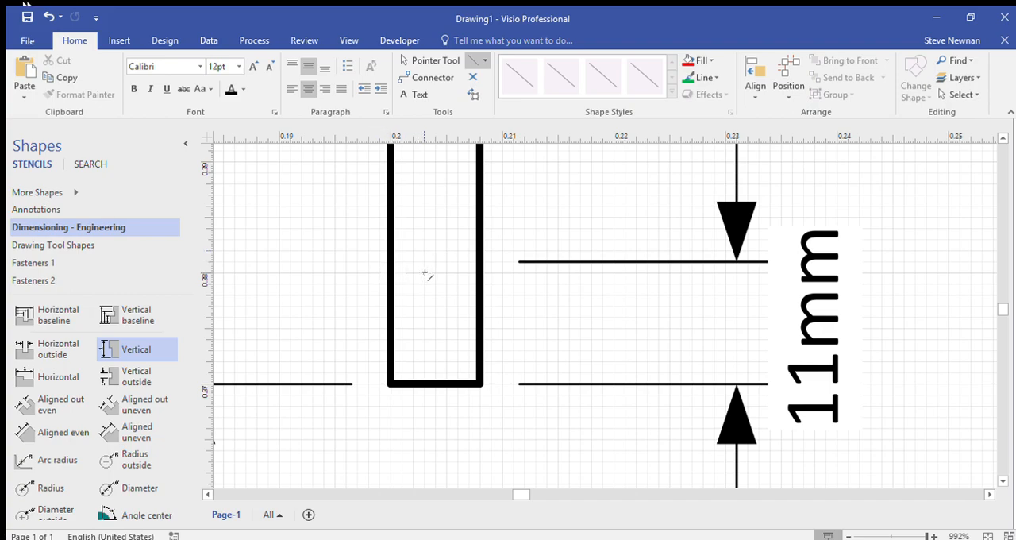
left_click_drag(434, 274, 435, 428)
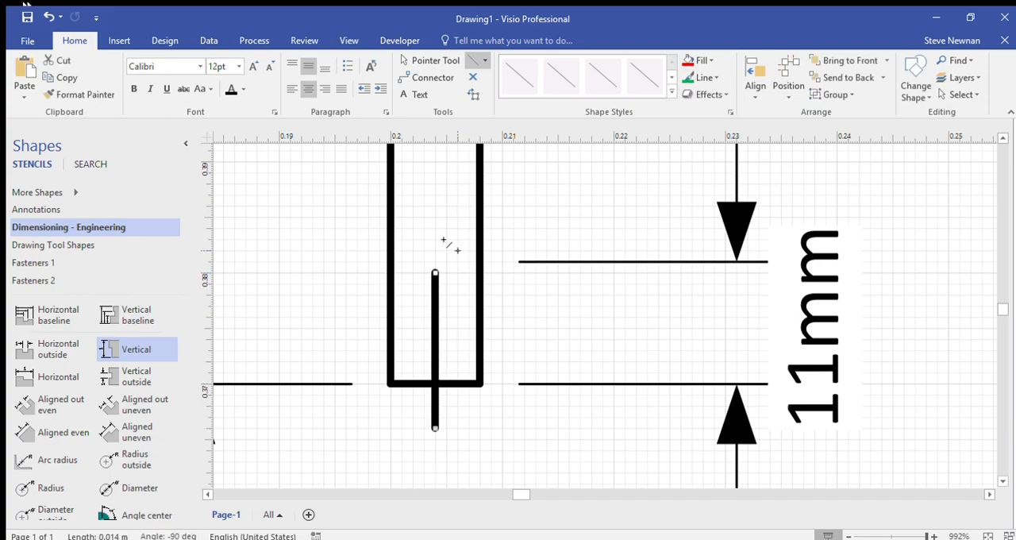
scroll(434, 223, "down", 5)
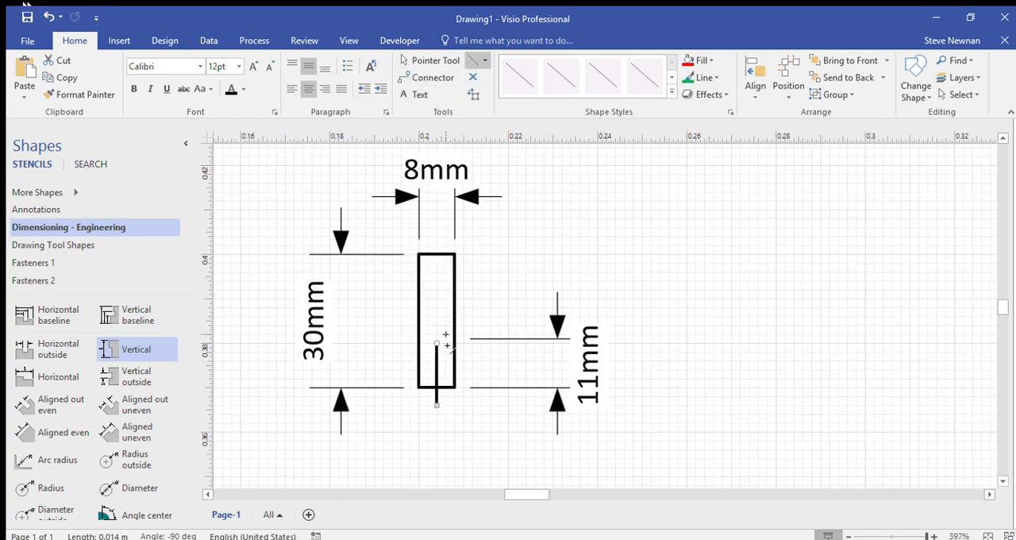
left_click(429, 62)
left_click_drag(436, 343, 437, 237)
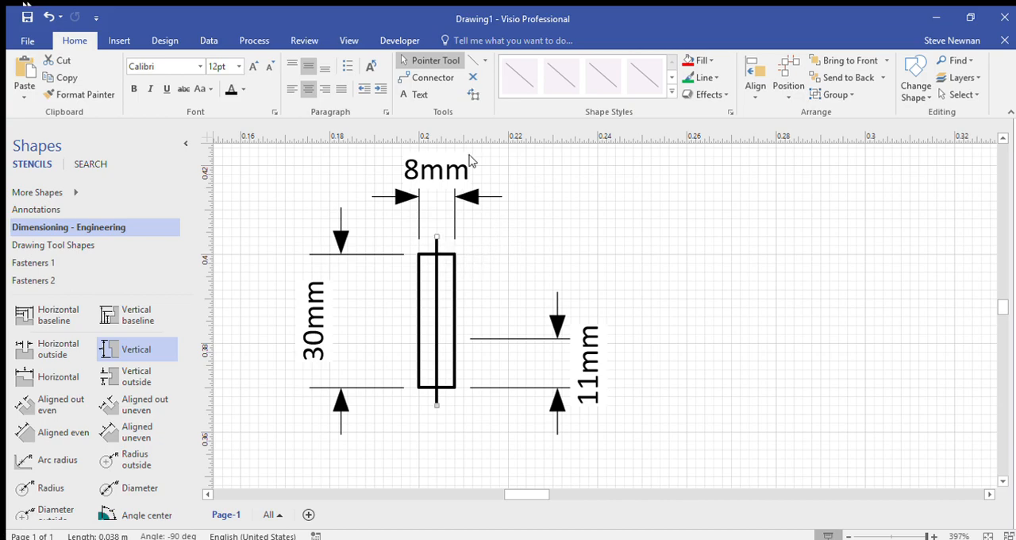
Step: Format the vertical centre line with a thinner weight and a dash-dot pattern
left_click(711, 75)
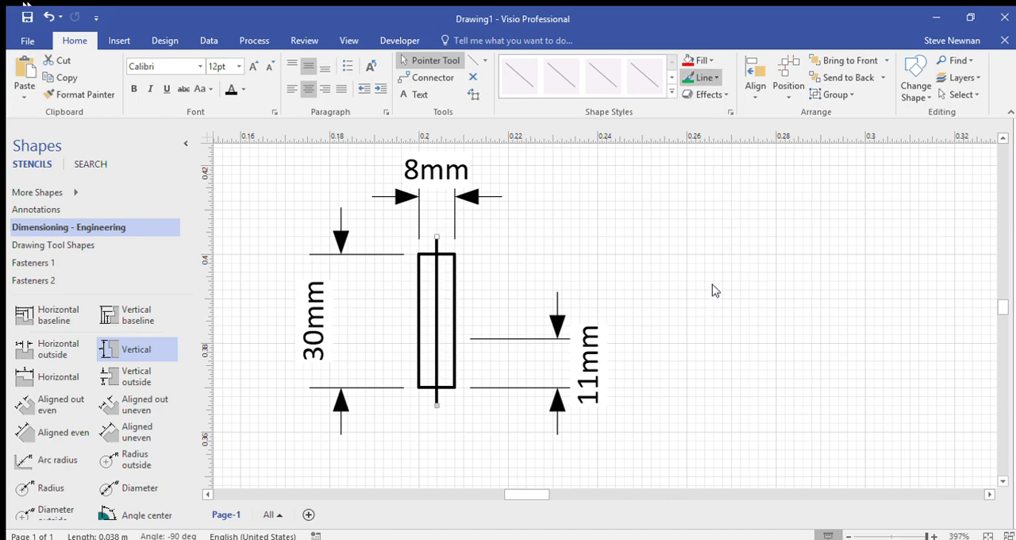
left_click(882, 292)
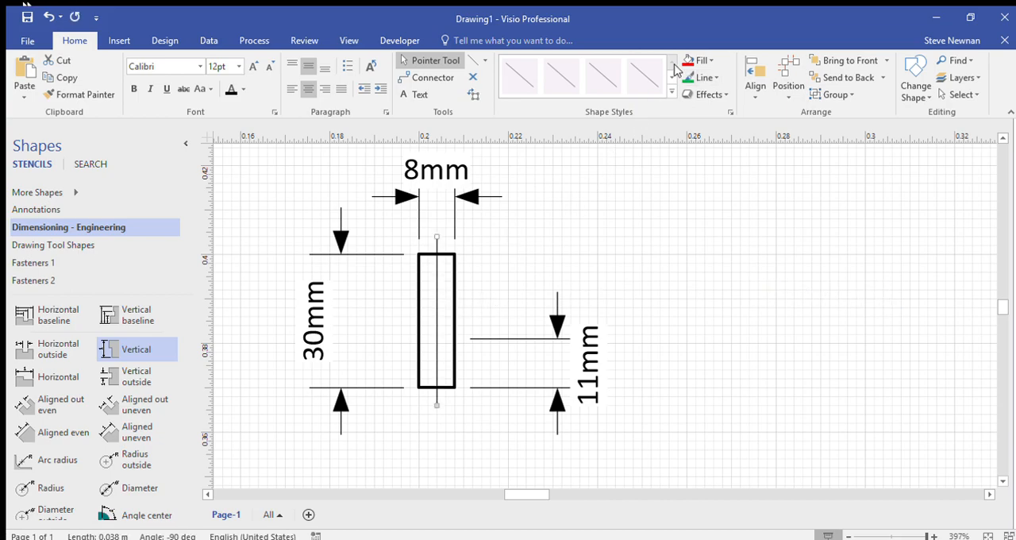
left_click(712, 77)
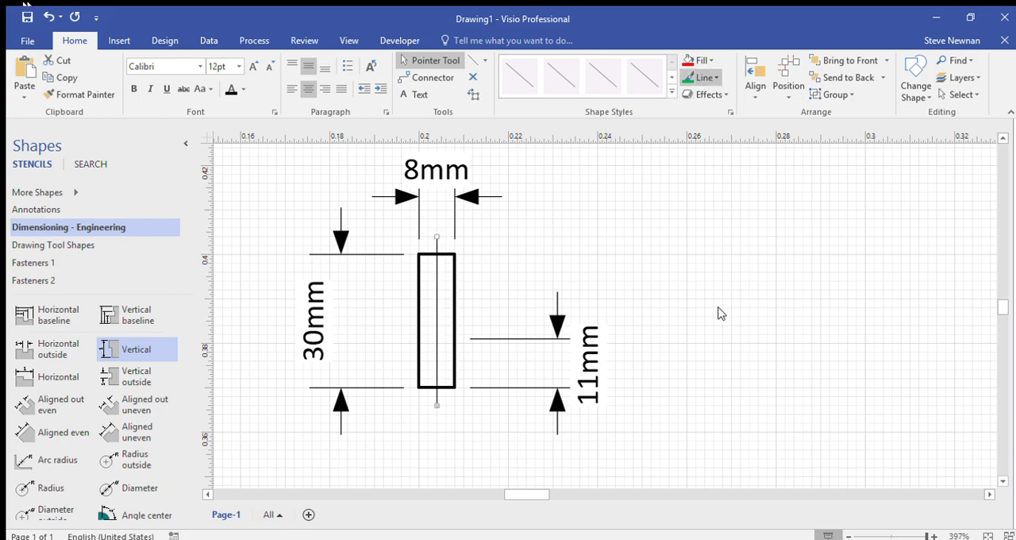
left_click(825, 389)
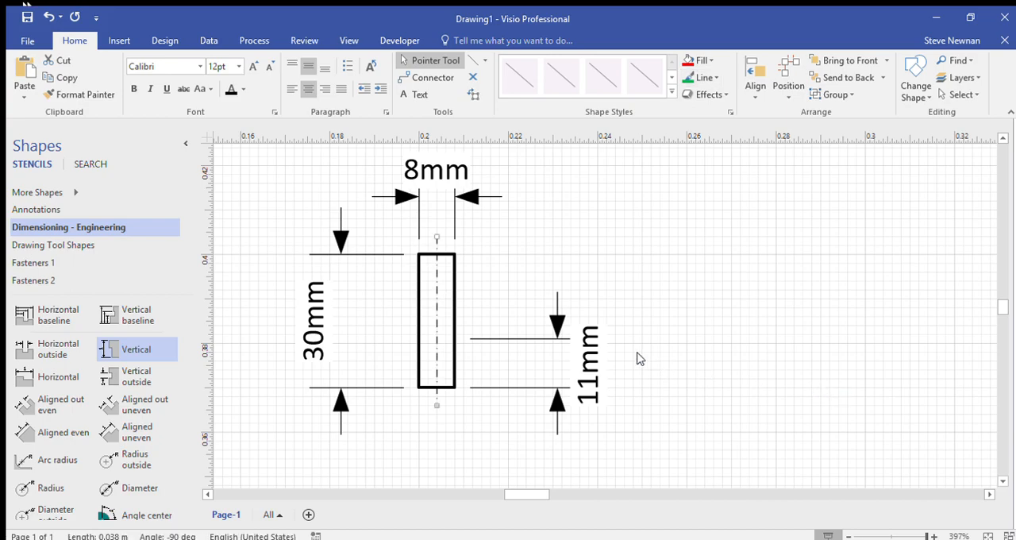
Step: Draw a horizontal line 10 mm long from the centre line past the rectangle's right edge, level with the upper end of the 11 mm dimension
scroll(436, 341, "up", 3)
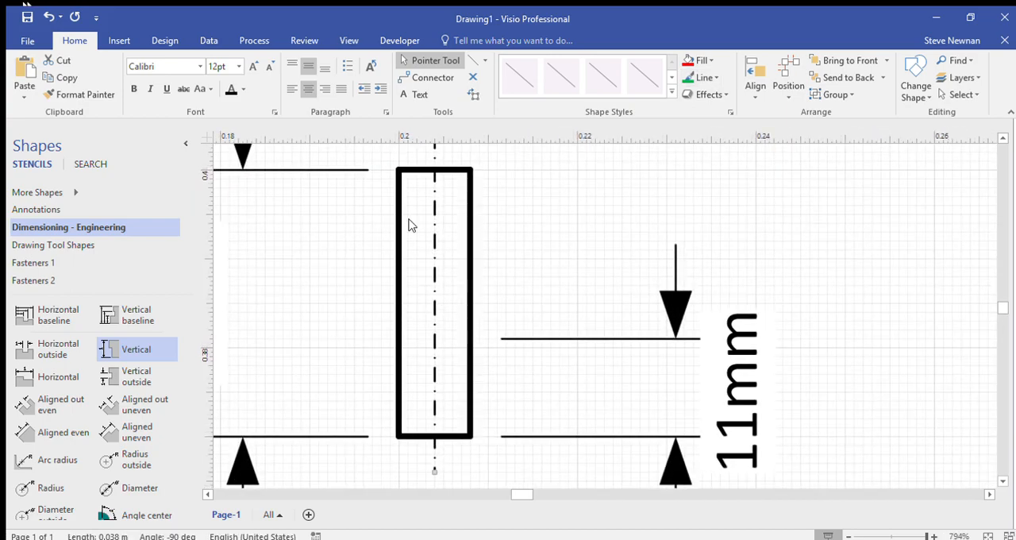
scroll(436, 324, "up", 1)
scroll(436, 324, "down", 2)
scroll(436, 324, "up", 1)
left_click(474, 61)
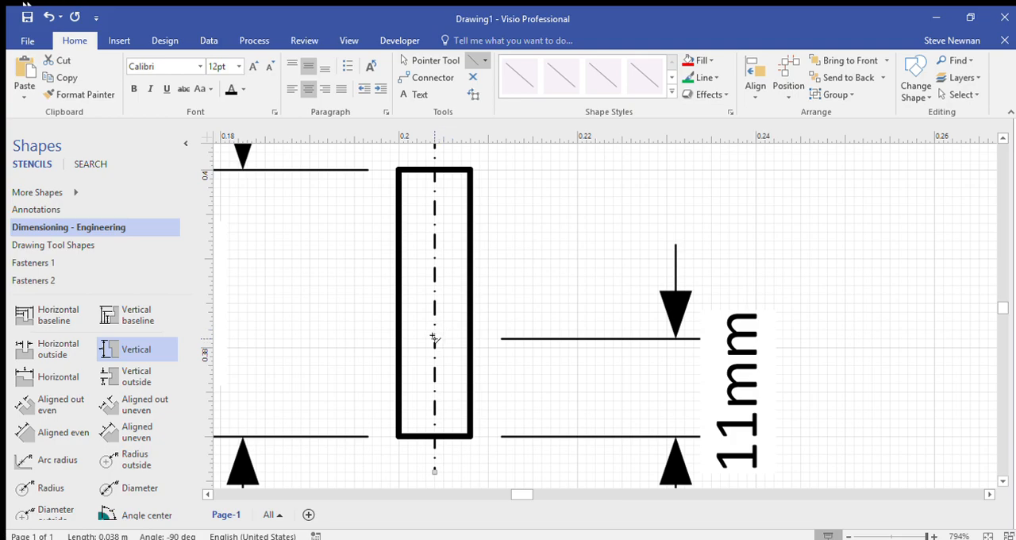
left_click_drag(434, 339, 523, 339)
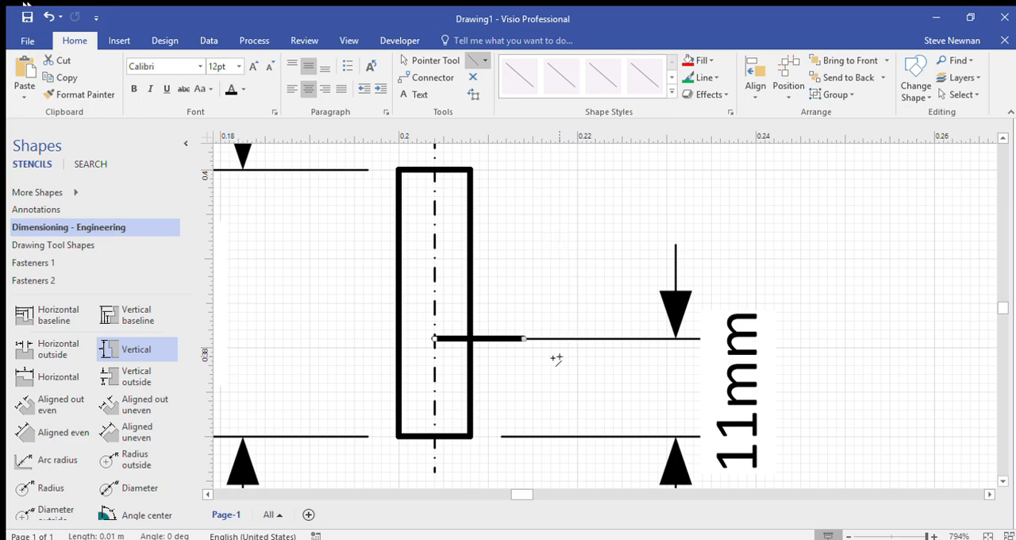
left_click(429, 64)
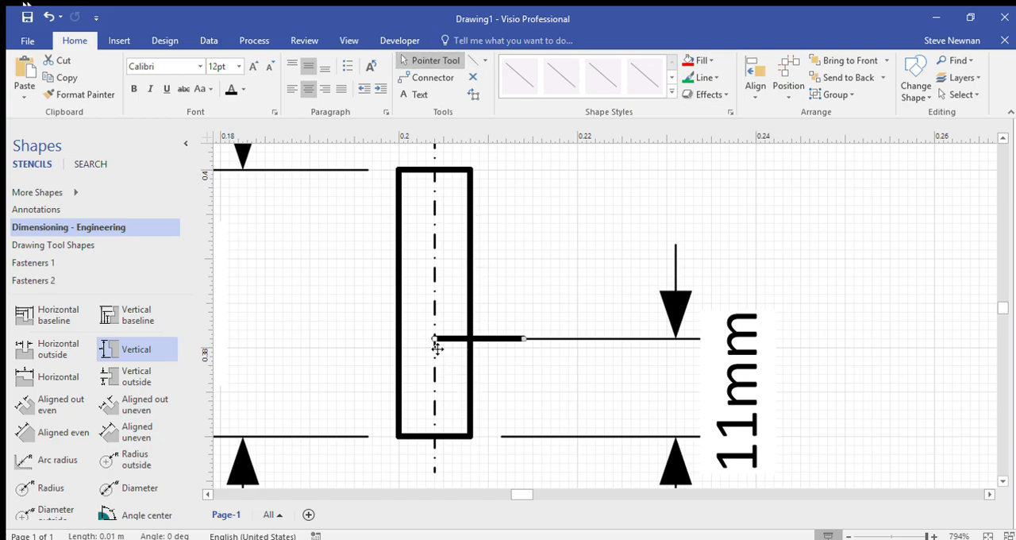
left_click_drag(436, 342, 352, 340)
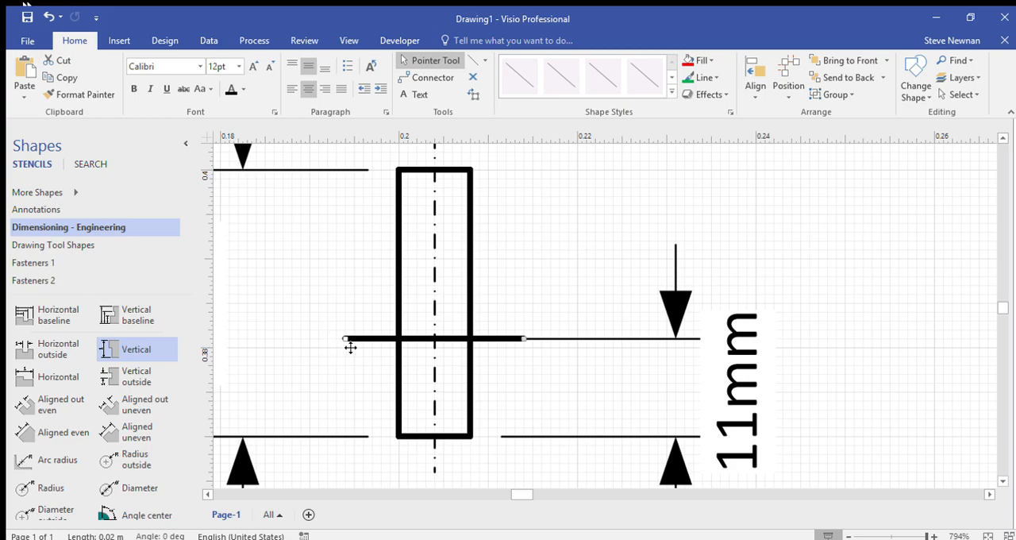
left_click_drag(351, 347, 435, 339)
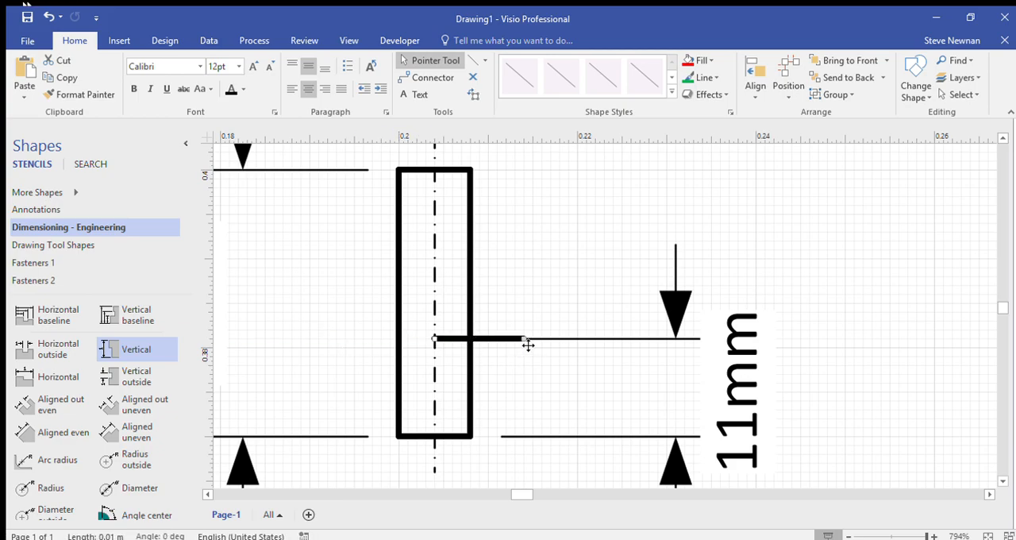
Step: Stretch the right end of the horizontal line to a length of about 13 mm
scroll(528, 344, "up", 1)
scroll(527, 342, "up", 3)
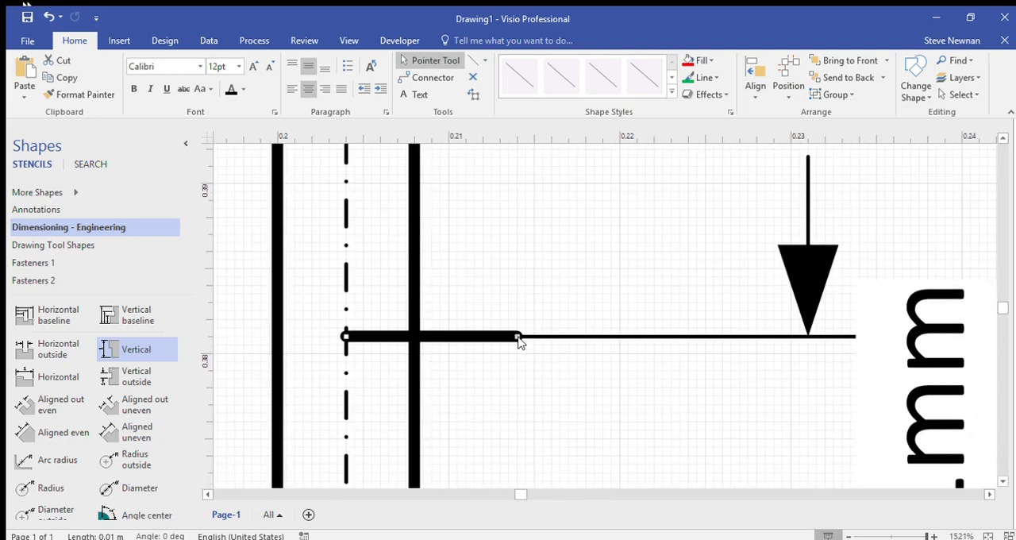
scroll(521, 341, "down", 1)
scroll(523, 342, "up", 1)
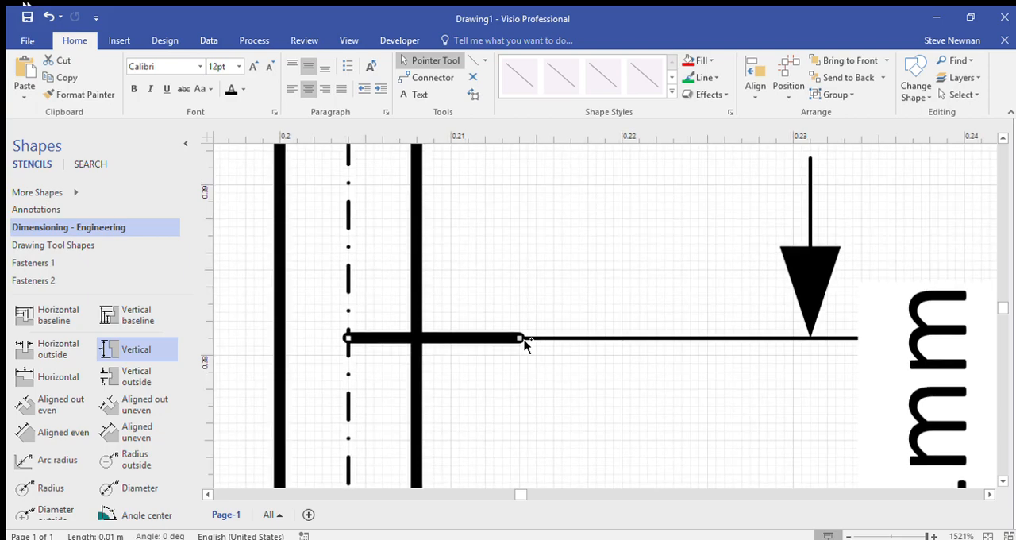
scroll(524, 343, "down", 1)
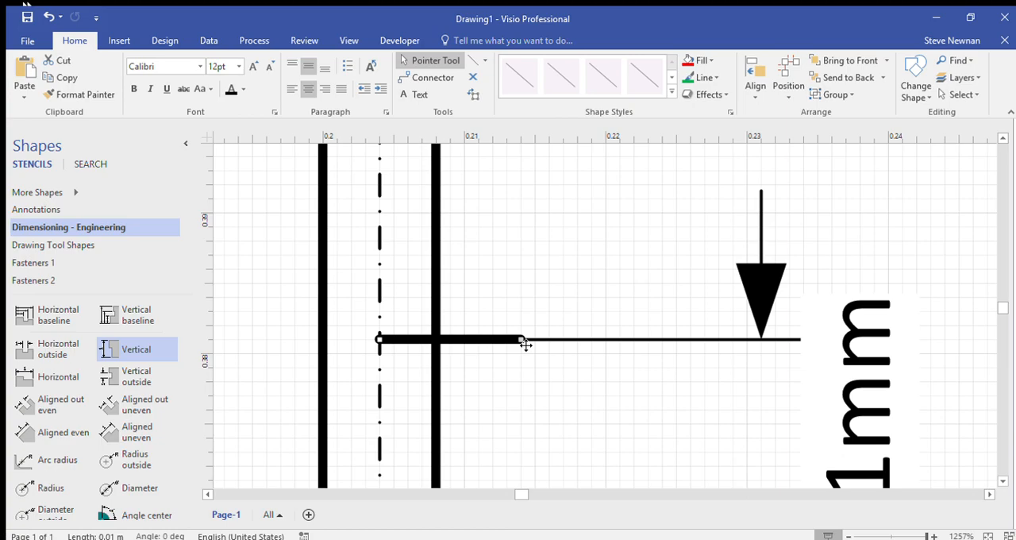
left_click_drag(525, 345, 553, 343)
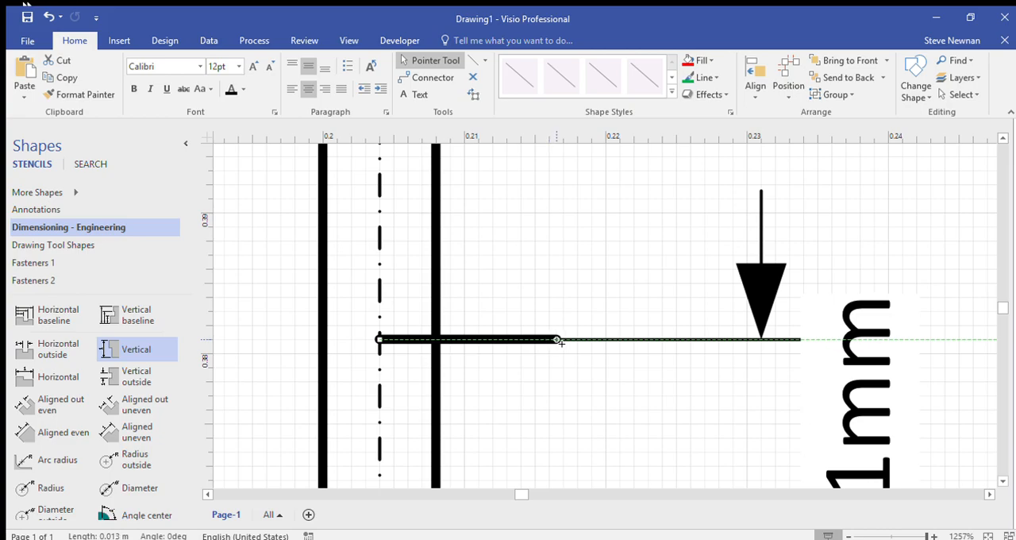
left_click_drag(561, 343, 561, 343)
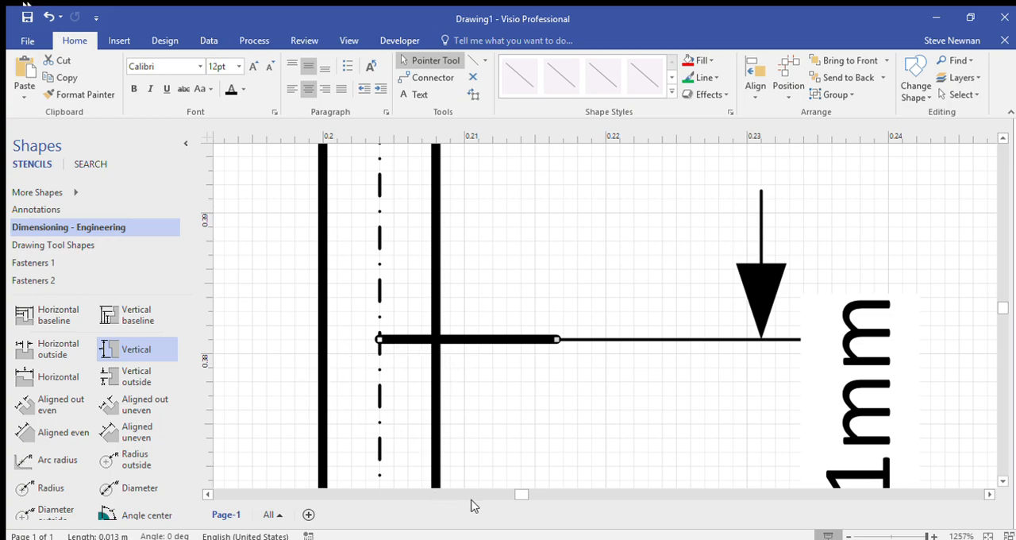
left_click_drag(518, 494, 512, 496)
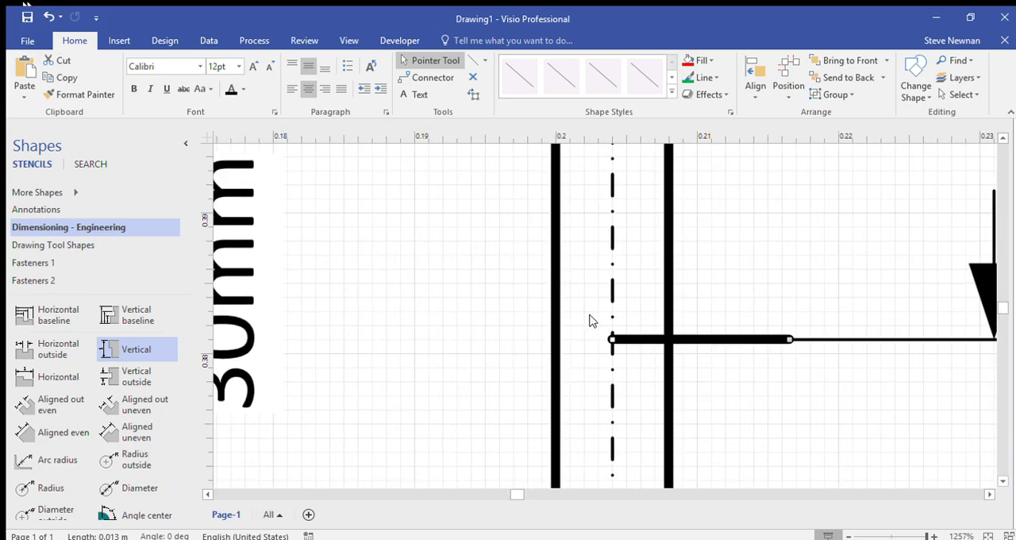
left_click_drag(613, 343, 451, 351)
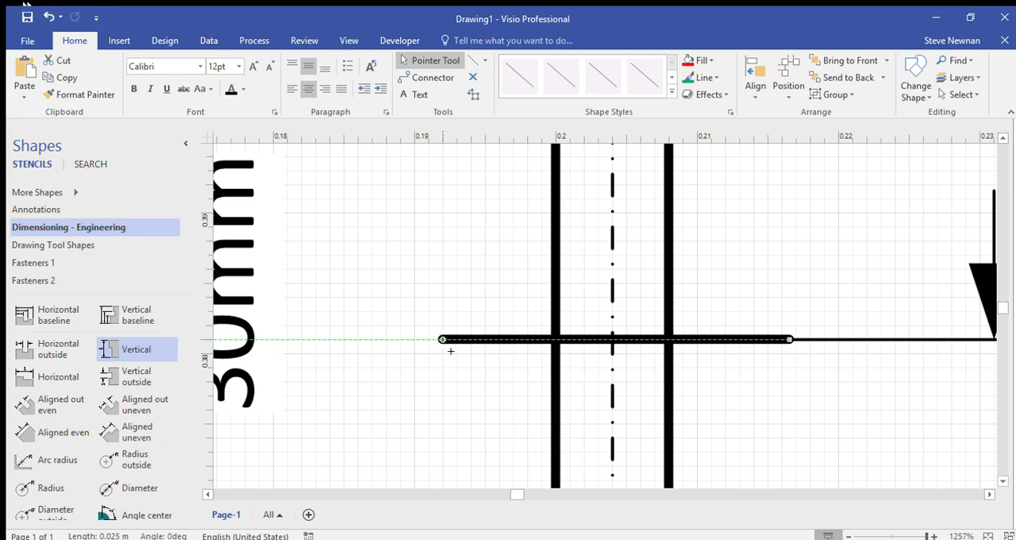
left_click_drag(450, 350, 450, 350)
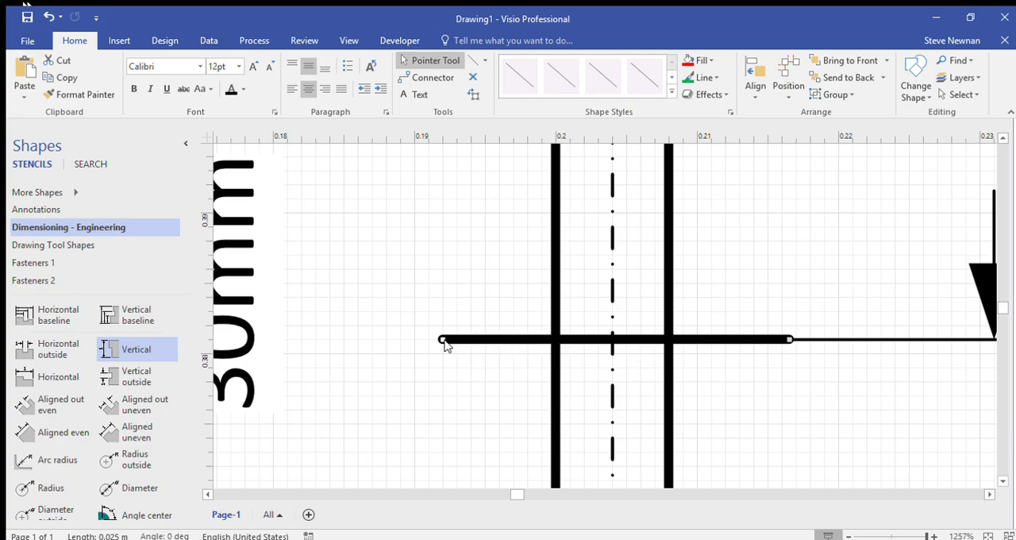
left_click_drag(445, 343, 616, 343)
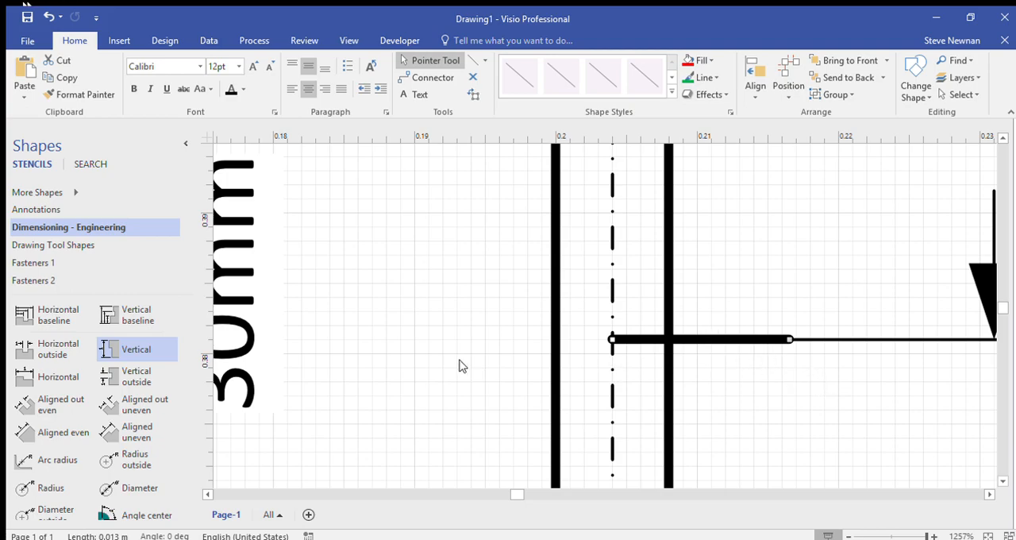
Step: Duplicate the 13 mm horizontal line and align the copy end to end with it on the left side of the centre line
left_click(432, 329)
key("ctrl+z")
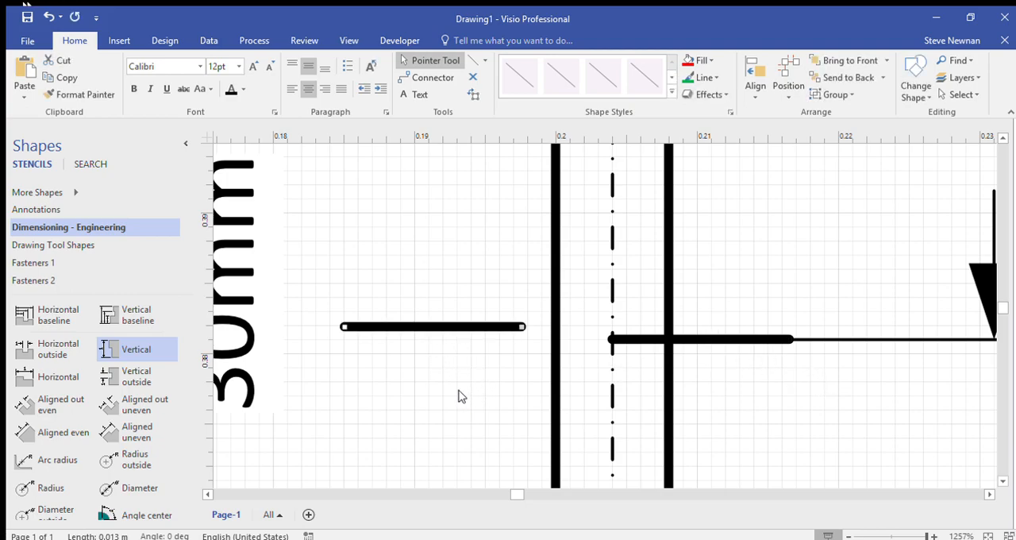
left_click_drag(453, 331, 550, 347)
scroll(611, 343, "up", 3, "ctrl")
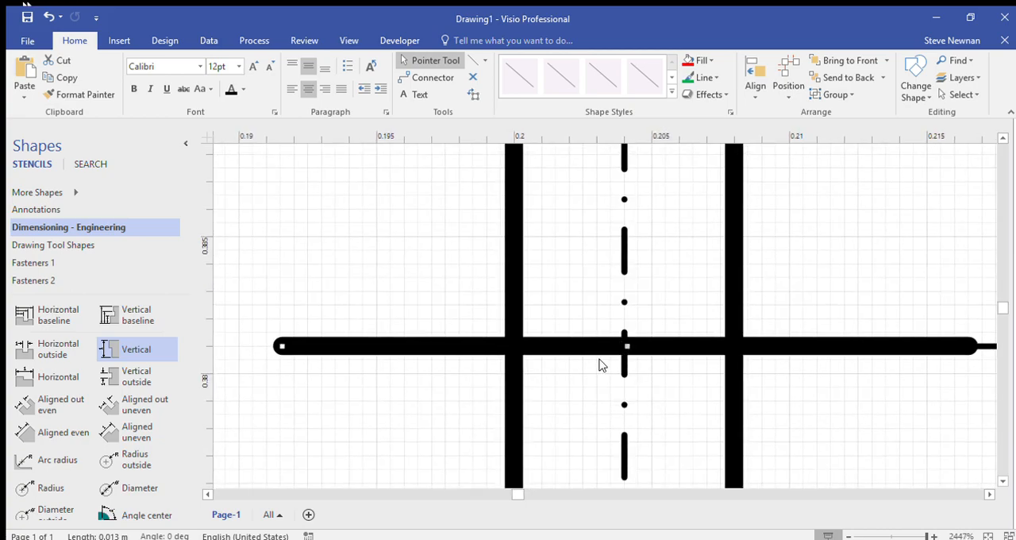
key("Escape")
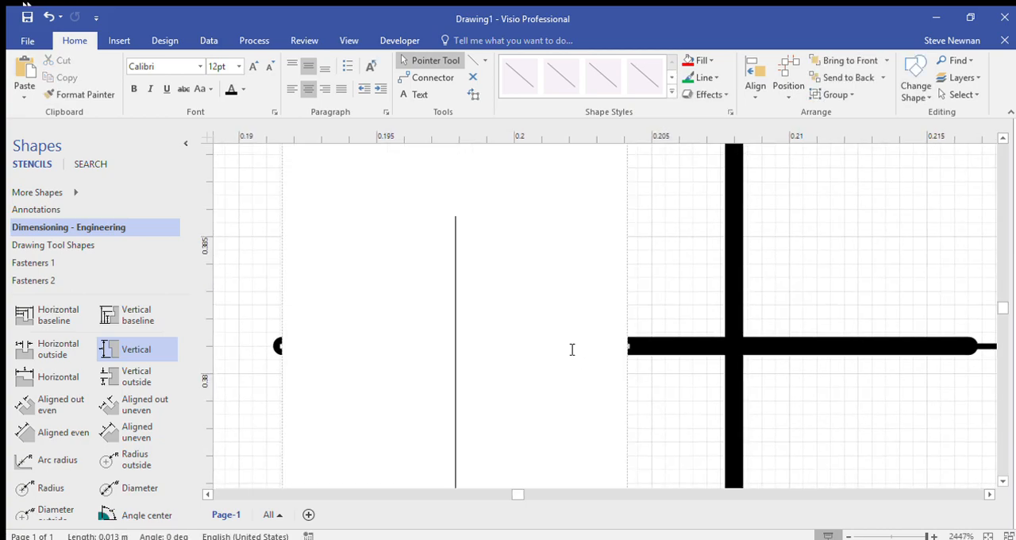
left_click(572, 349)
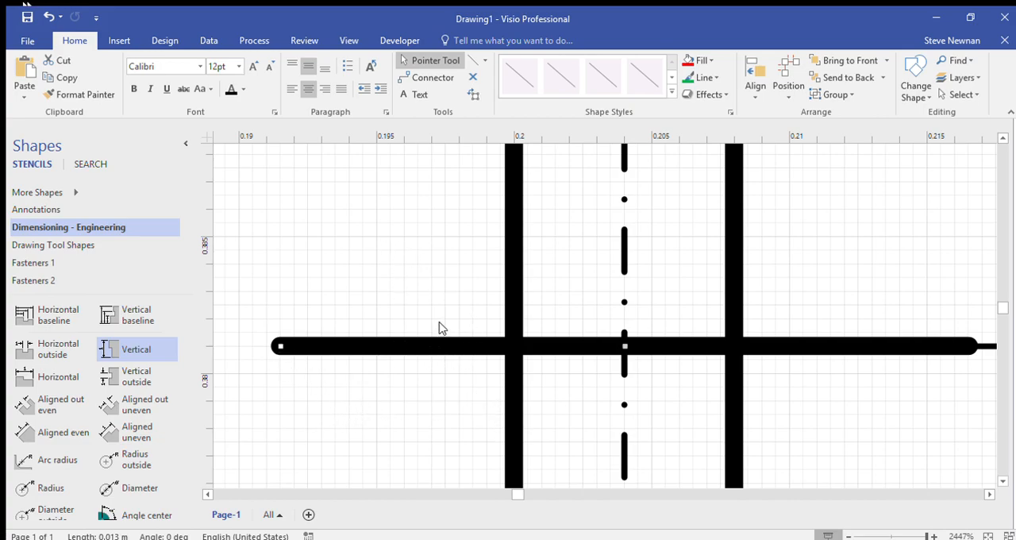
scroll(377, 347, "down", 3, "ctrl")
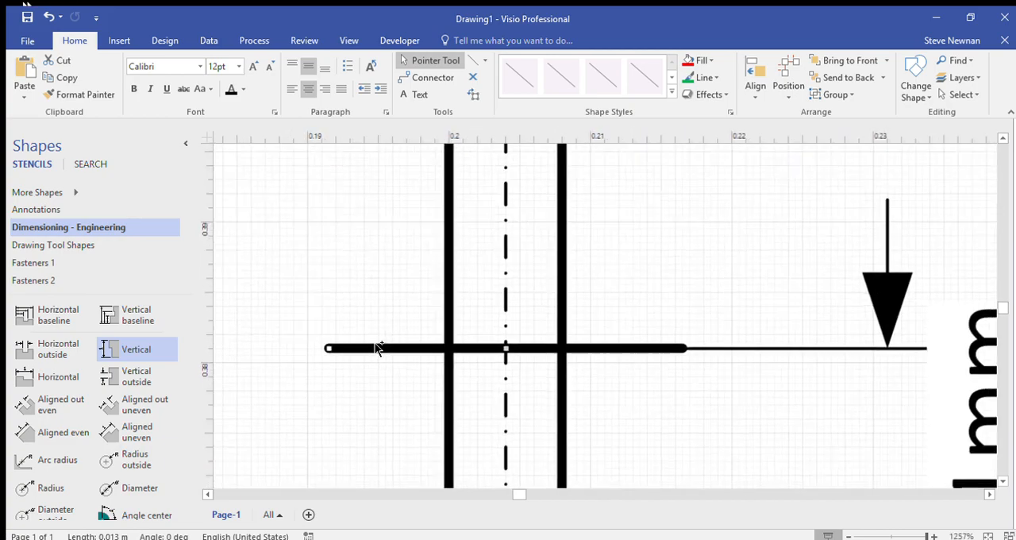
scroll(367, 295, "down", 3)
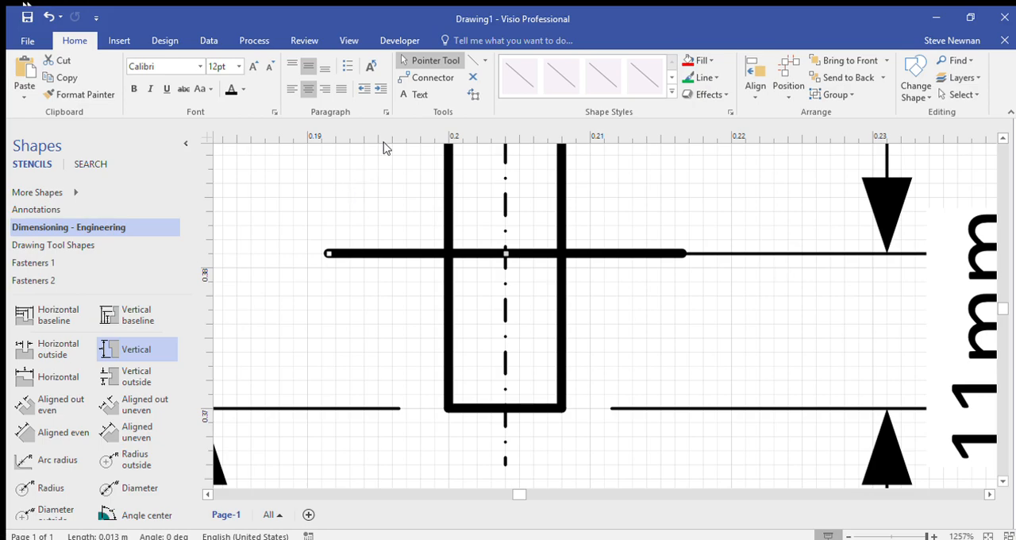
Step: Draw an 11 mm vertical line down from each end of the horizontal line and close the box with a line between their lower ends
key("ctrl+6")
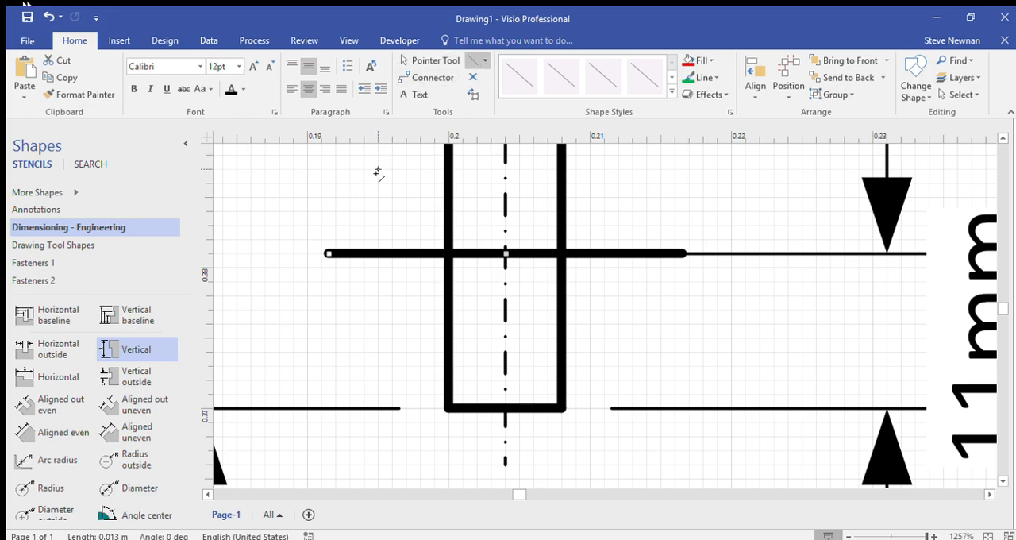
key("Escape")
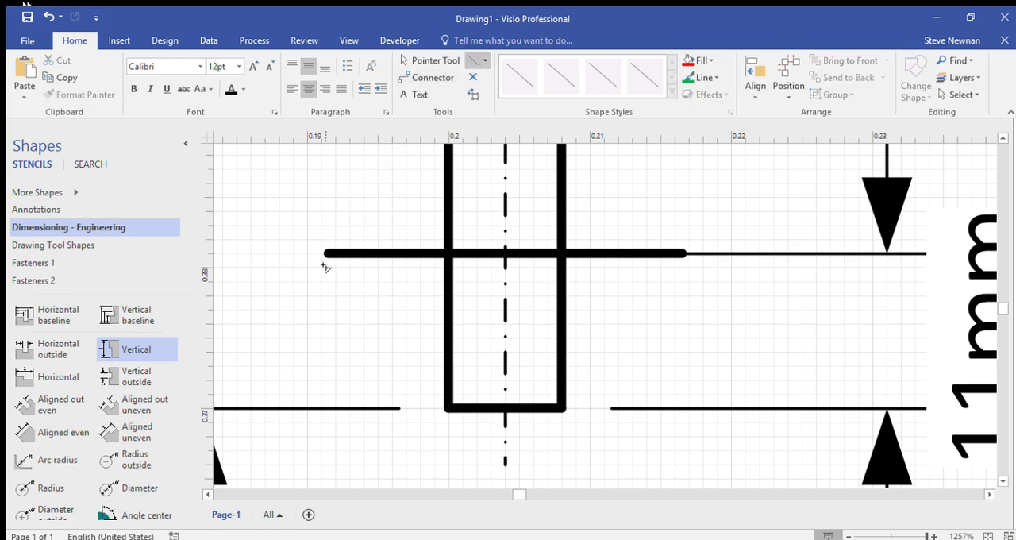
scroll(325, 267, "up", 2)
left_click_drag(332, 247, 332, 274)
mouse_move(332, 449)
left_mouse_down()
mouse_move(332, 484)
mouse_move(332, 421)
left_mouse_up()
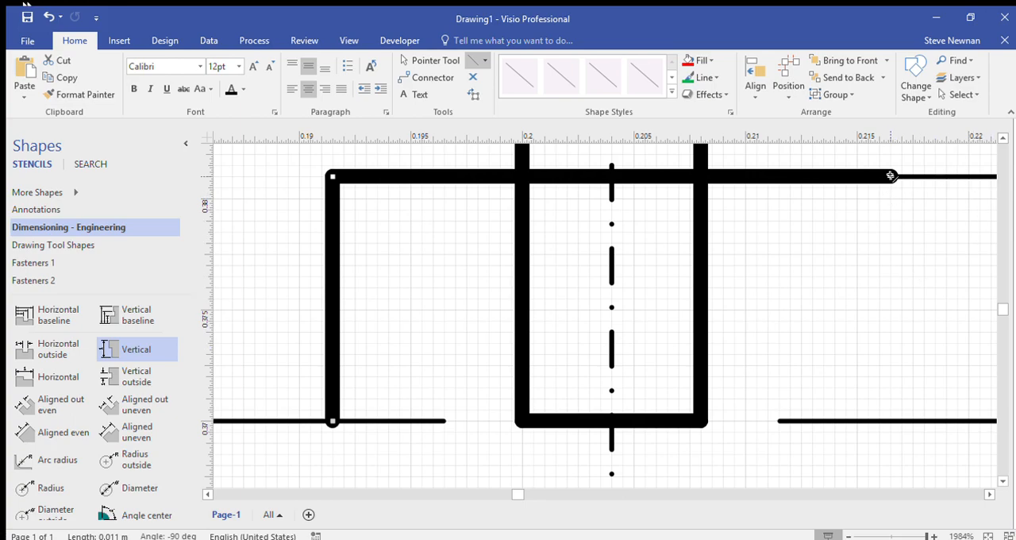
left_click_drag(891, 175, 892, 262)
left_click_drag(890, 372, 892, 422)
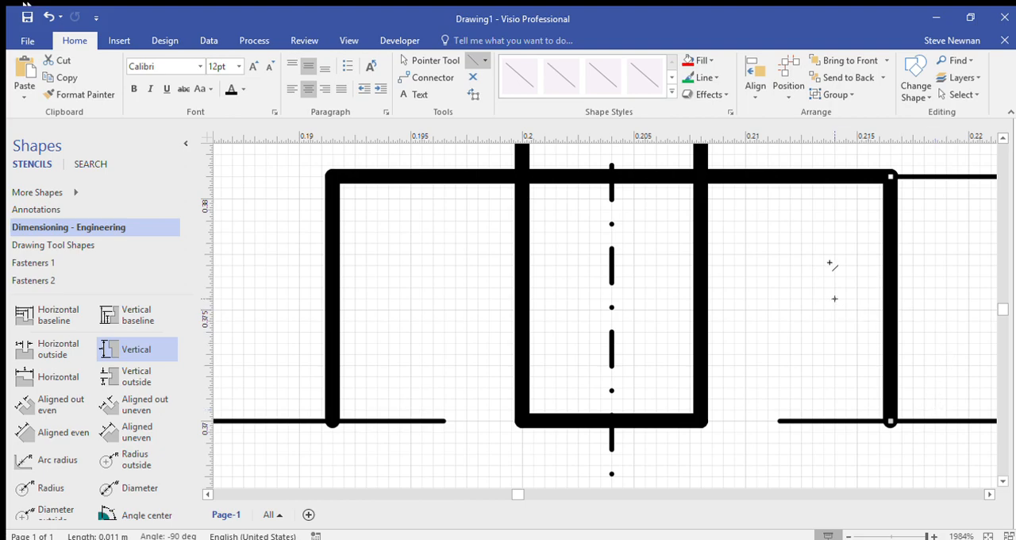
key("Escape")
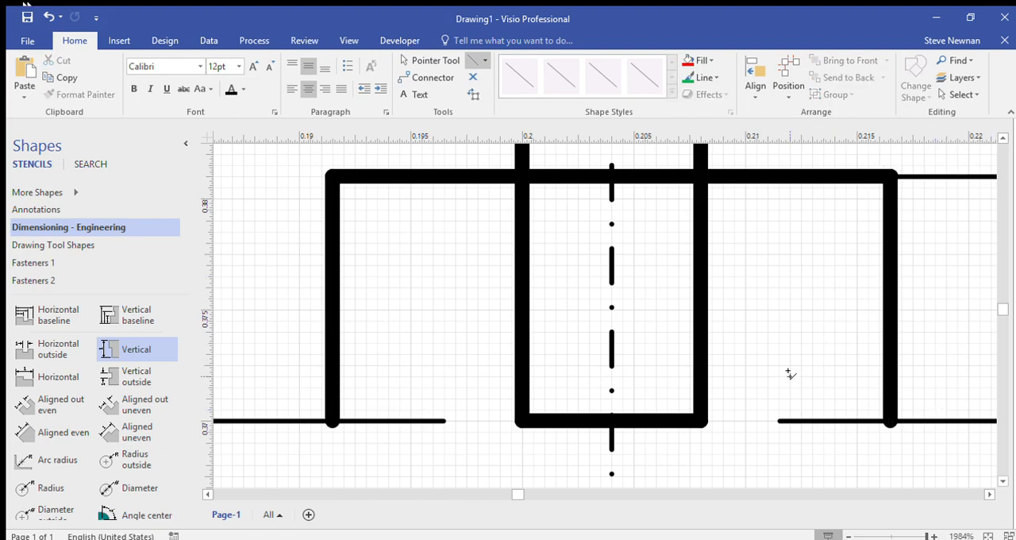
left_click_drag(890, 419, 332, 420)
key("Escape")
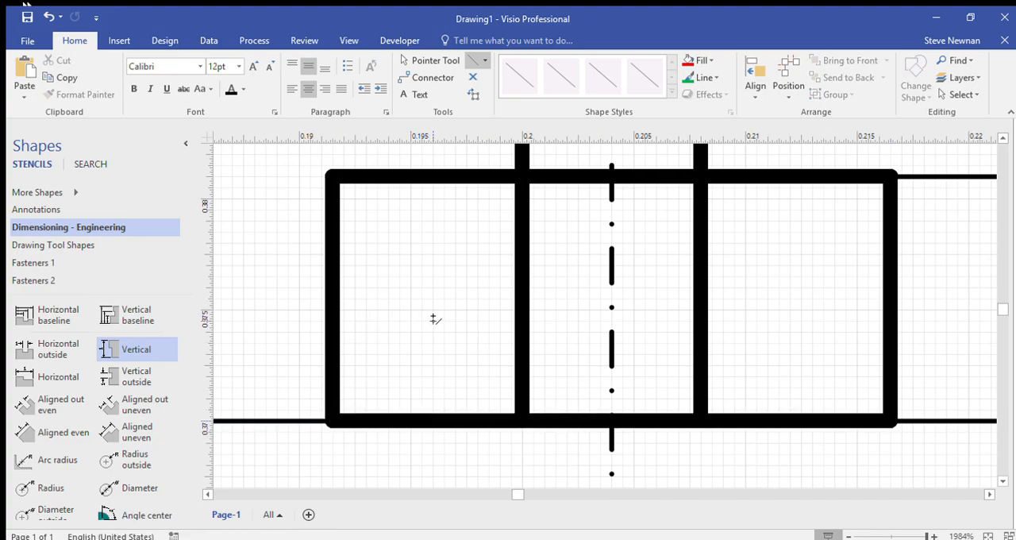
Step: Shorten both vertical sides of the narrow rectangle to 19 mm so they end on the wide box's upper edge
scroll(435, 319, "down", 5)
scroll(485, 319, "up", 3)
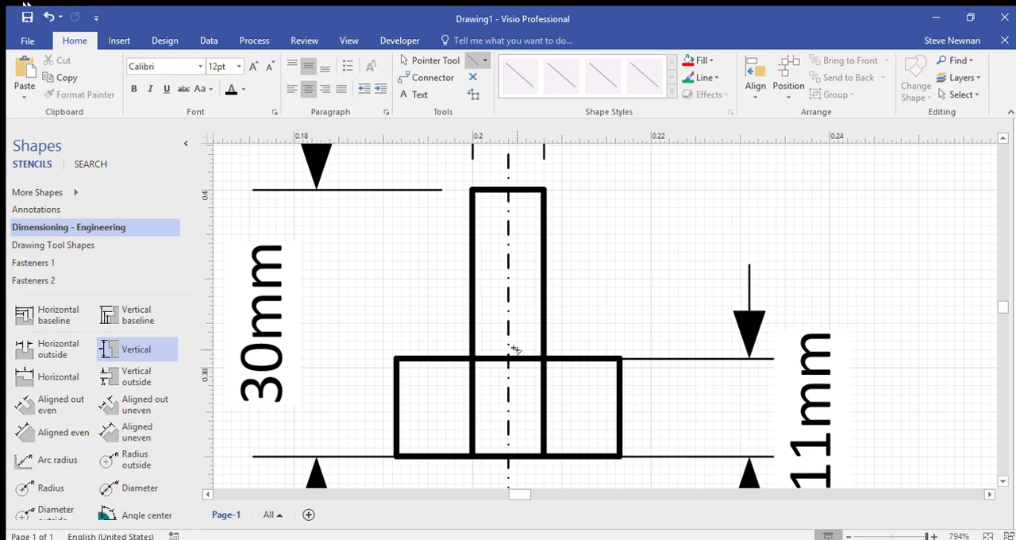
scroll(498, 377, "up", 5)
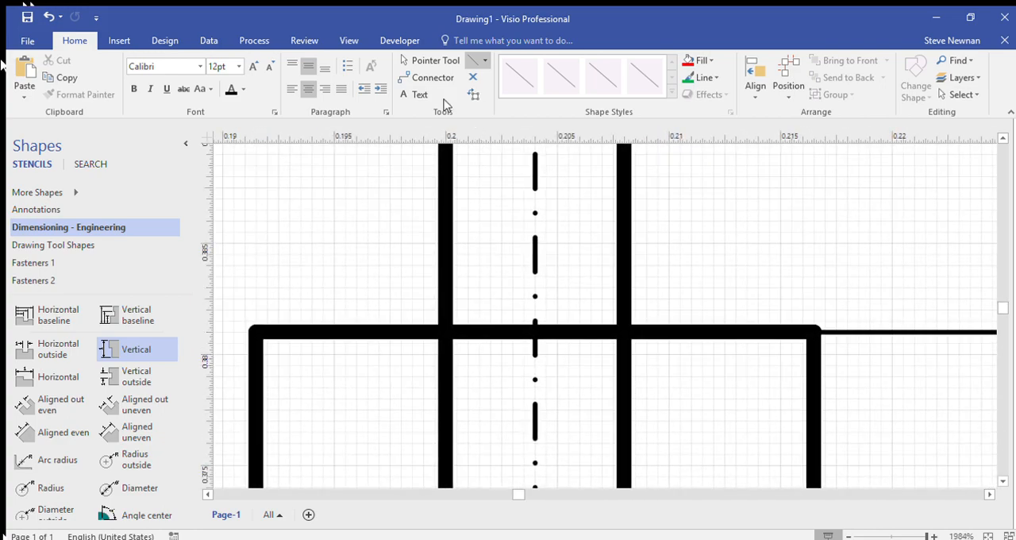
left_click(420, 64)
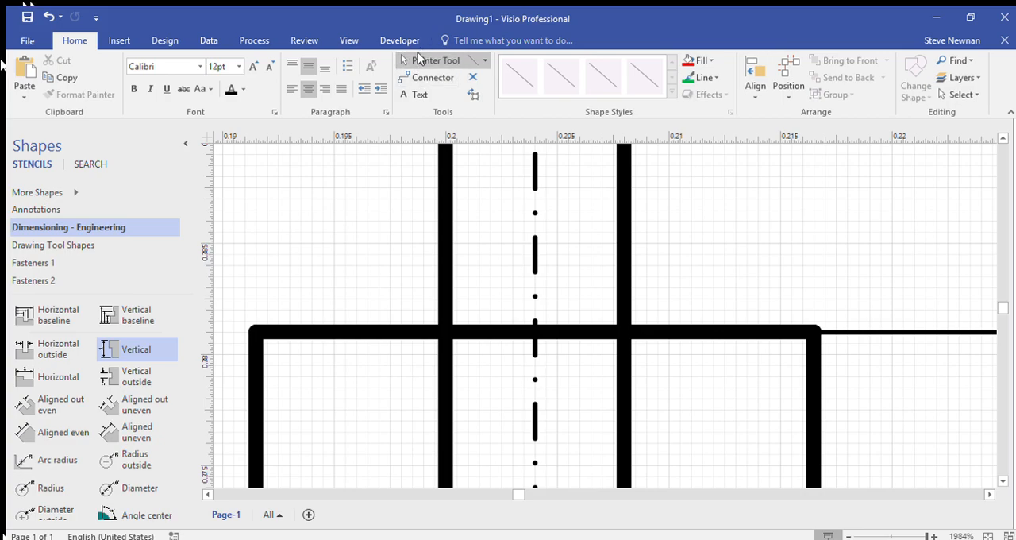
scroll(497, 211, "down", 3)
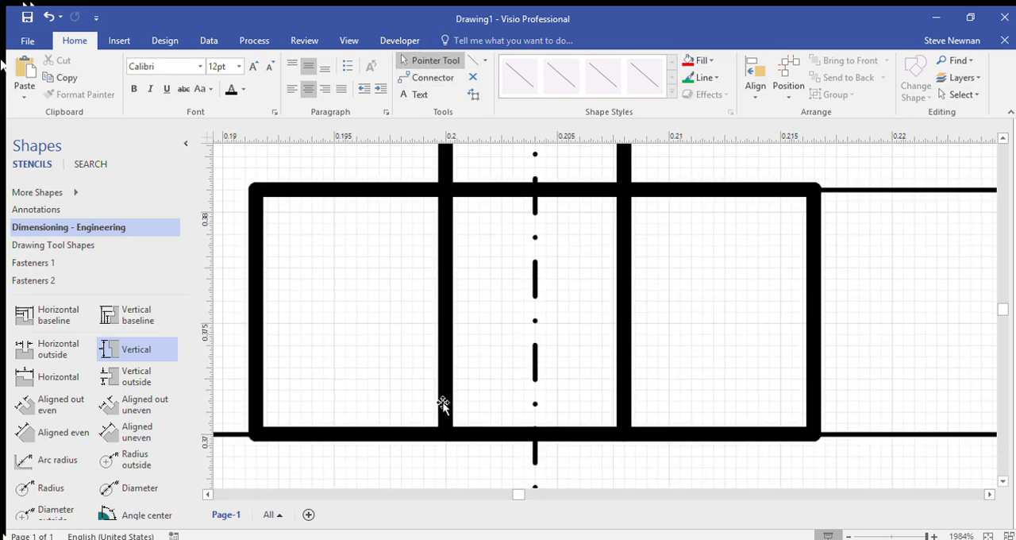
left_click(448, 433)
left_click_drag(450, 442, 446, 191)
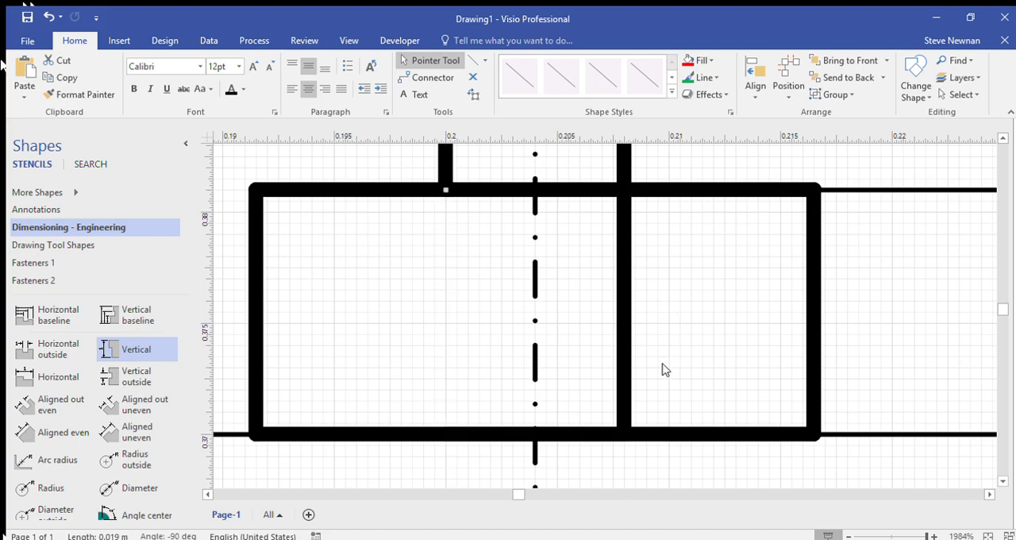
left_click(627, 401)
left_click_drag(627, 437, 629, 193)
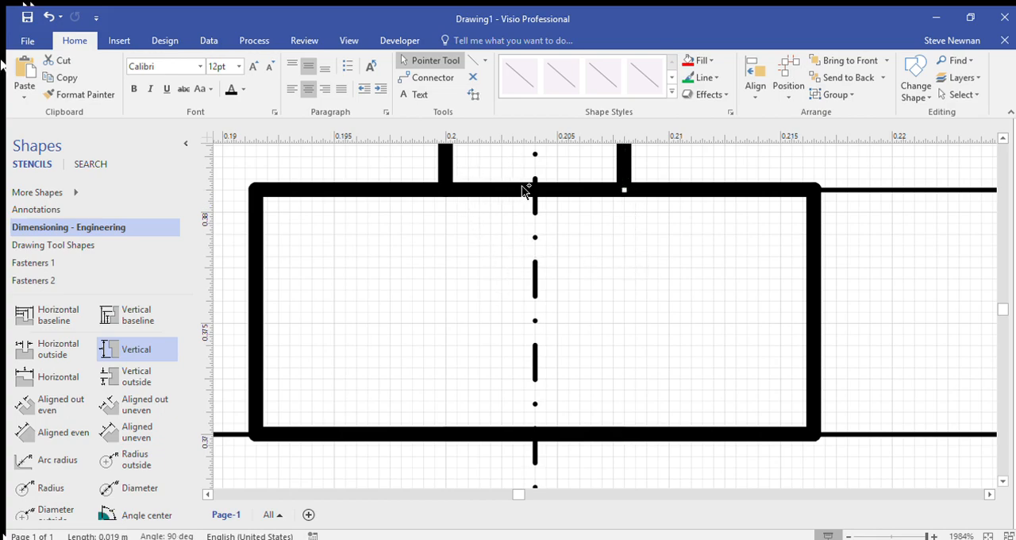
Step: Draw an 11 mm vertical line inside the wide box from upper to lower edge, about 3 mm left of the centre line
scroll(530, 190, "down", 2, "ctrl")
scroll(540, 240, "up", 2)
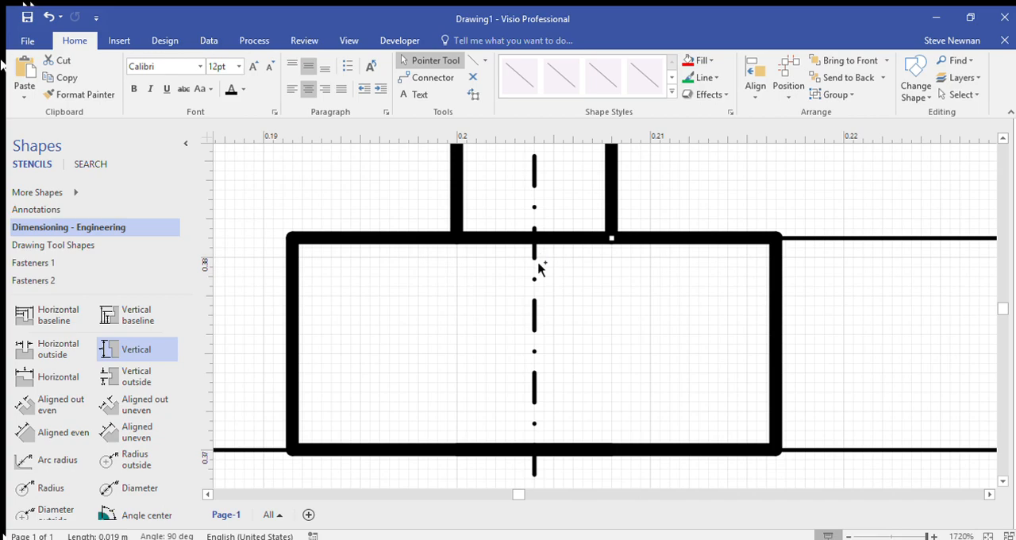
scroll(519, 273, "down", 1, "ctrl")
scroll(519, 276, "up", 3)
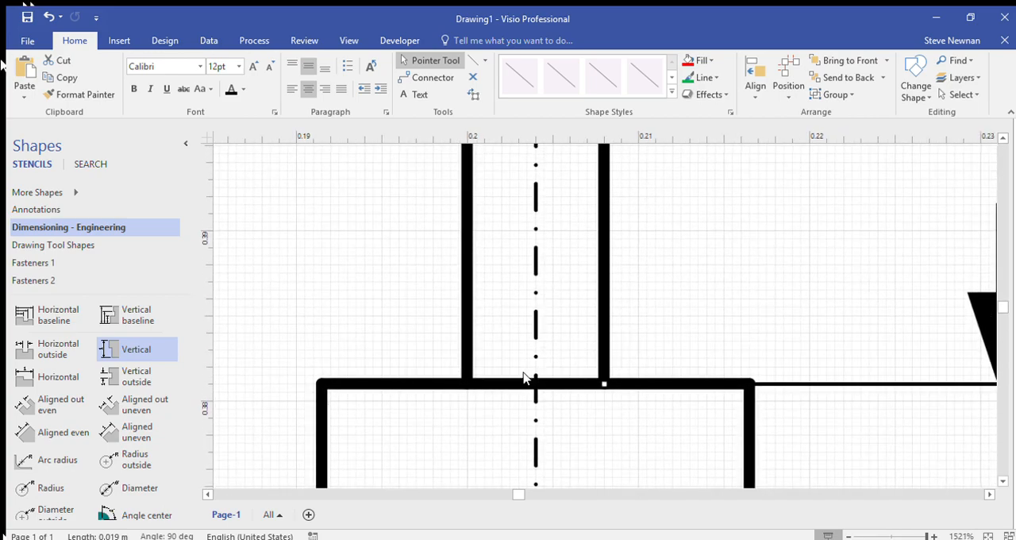
scroll(523, 377, "down", 1, "ctrl")
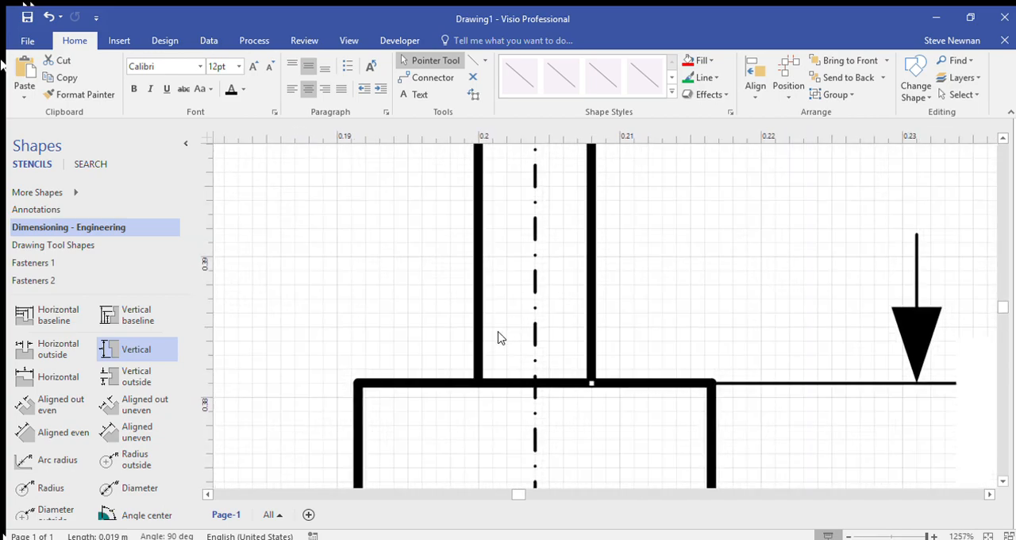
left_click(474, 61)
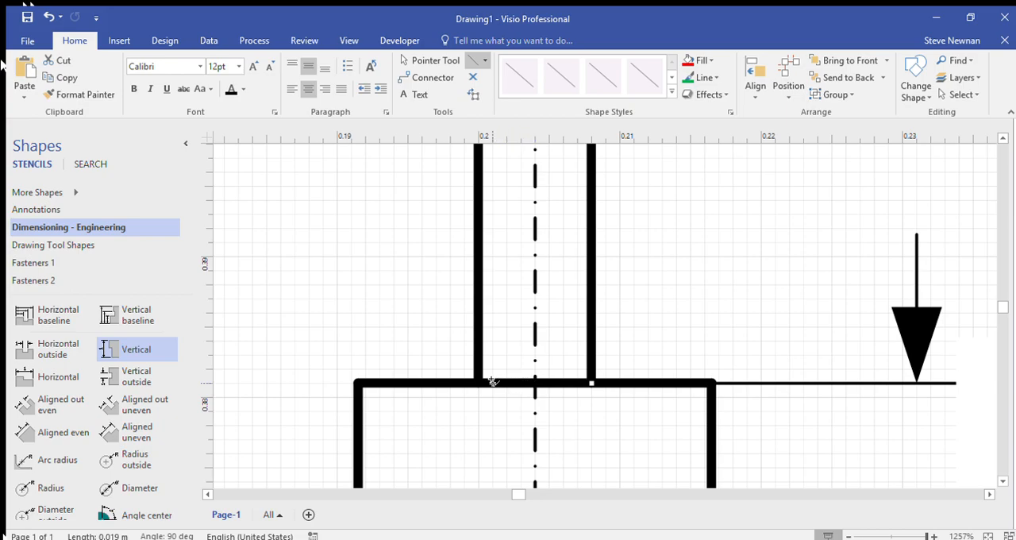
left_click_drag(492, 384, 492, 439)
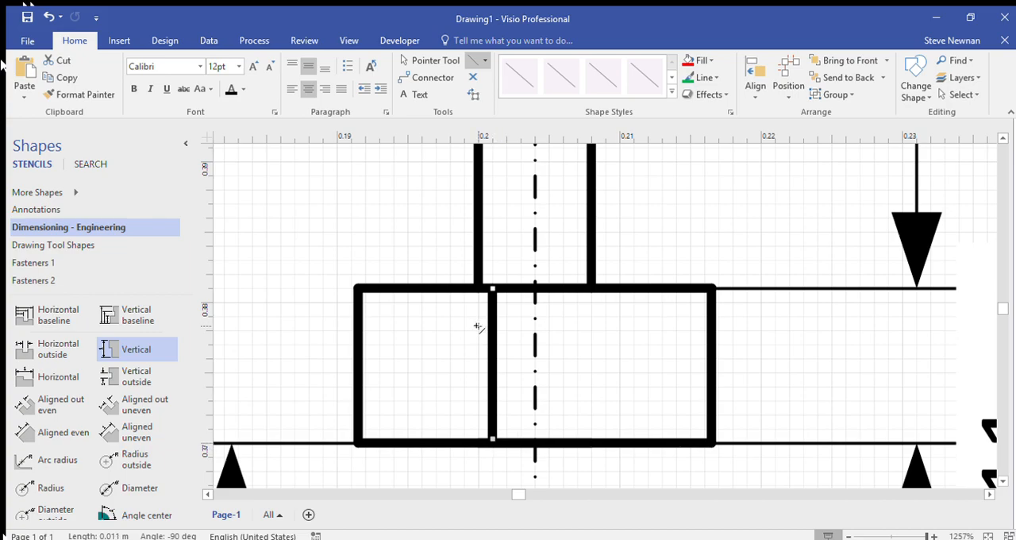
left_click(425, 61)
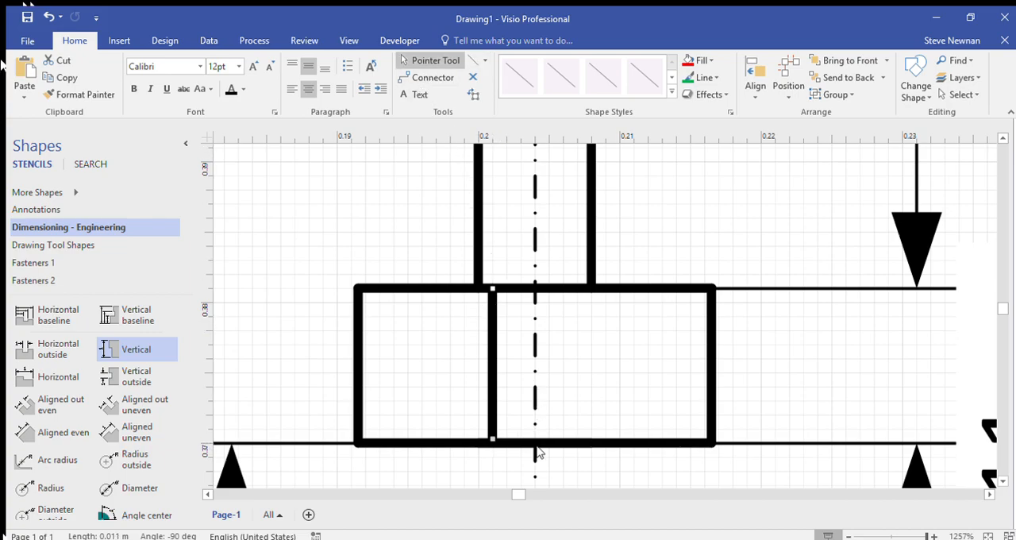
left_click_drag(497, 445, 493, 444)
Step: Duplicate the inner vertical line and place the copy between the box's edges, about 3 mm right of the centre line
left_click(473, 346)
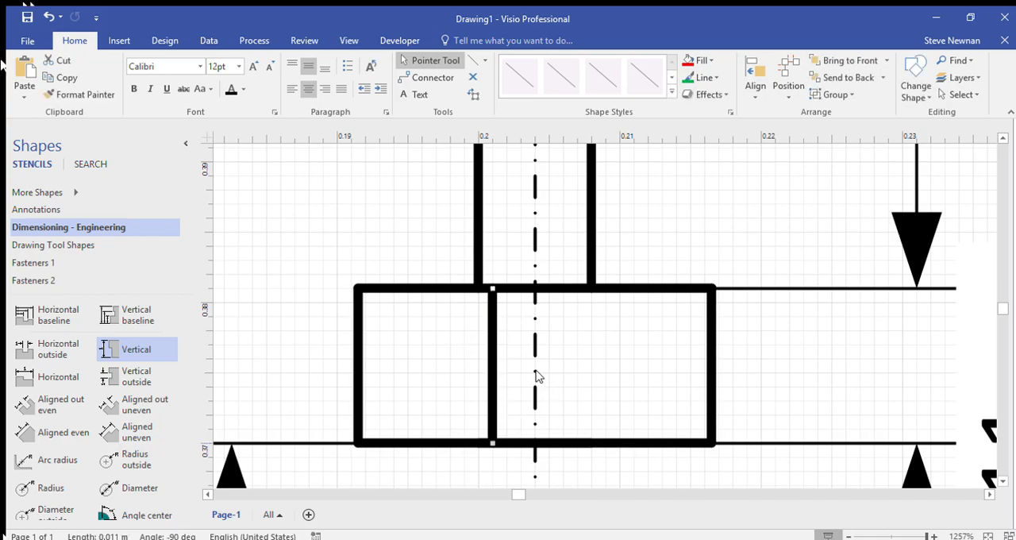
left_click(563, 327)
key("ctrl+v")
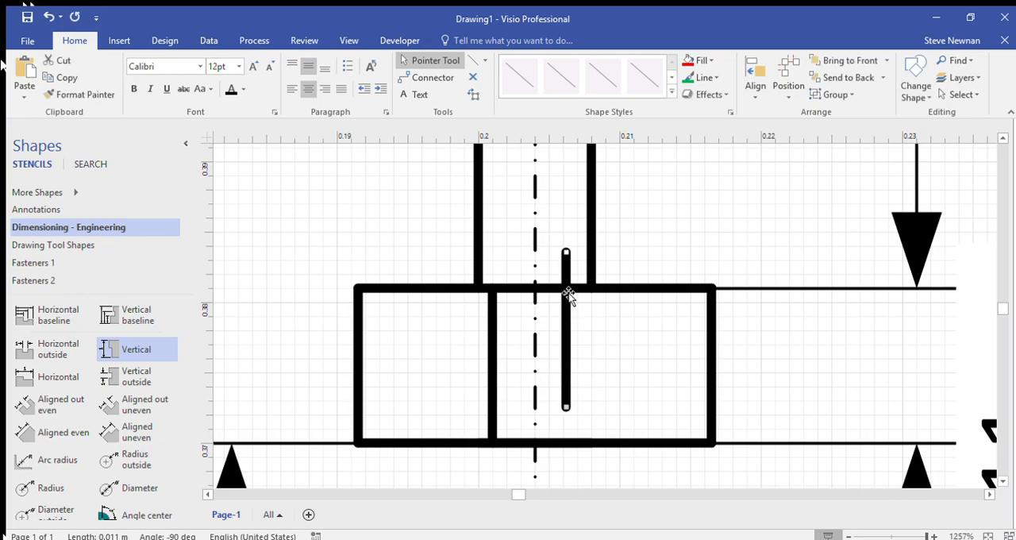
left_click_drag(570, 308, 578, 347)
left_click(619, 359)
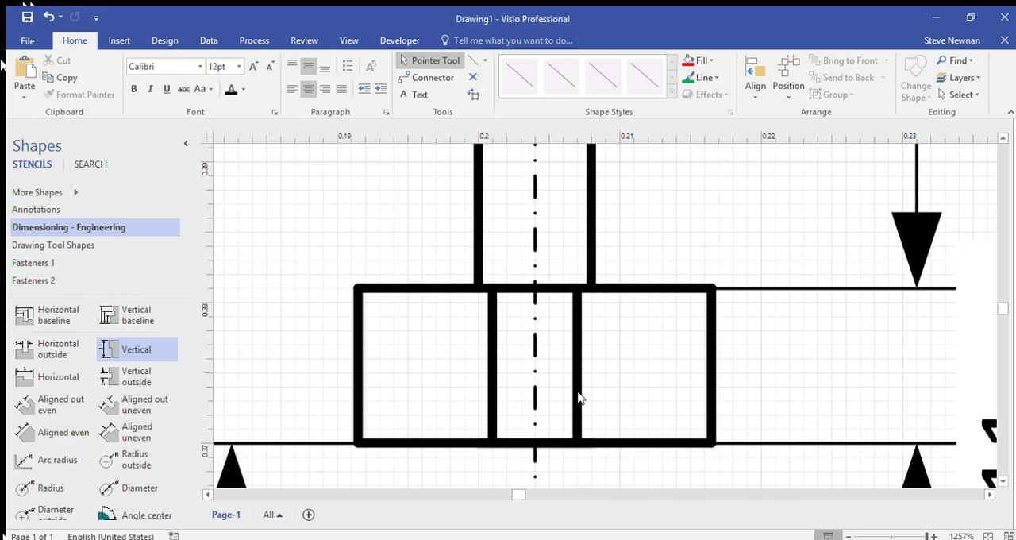
Step: Apply a dashed pattern to the two inner vertical lines of the wide box to represent hidden edges
scroll(588, 390, "down", 3)
scroll(589, 389, "up", 2)
scroll(589, 389, "down", 1)
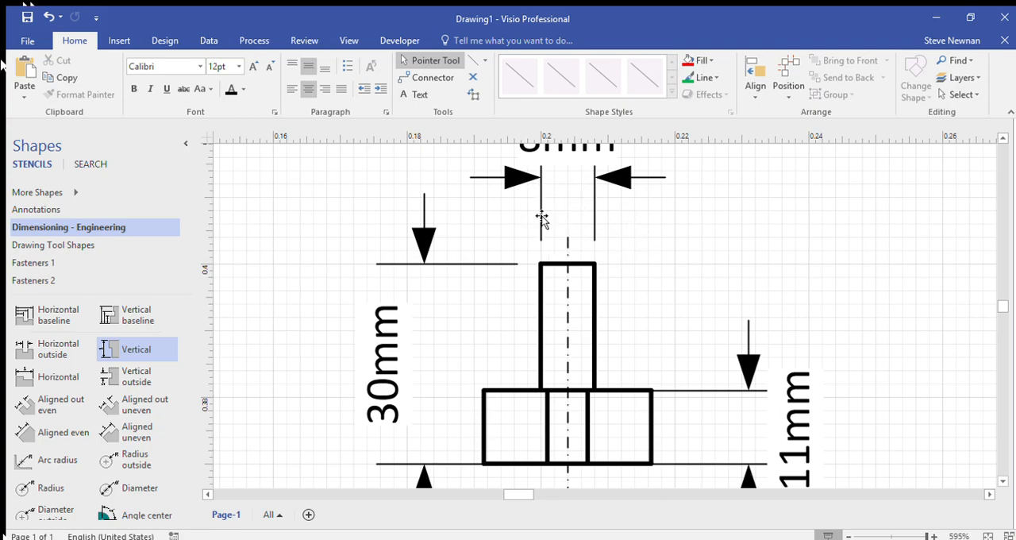
scroll(554, 382, "down", 2)
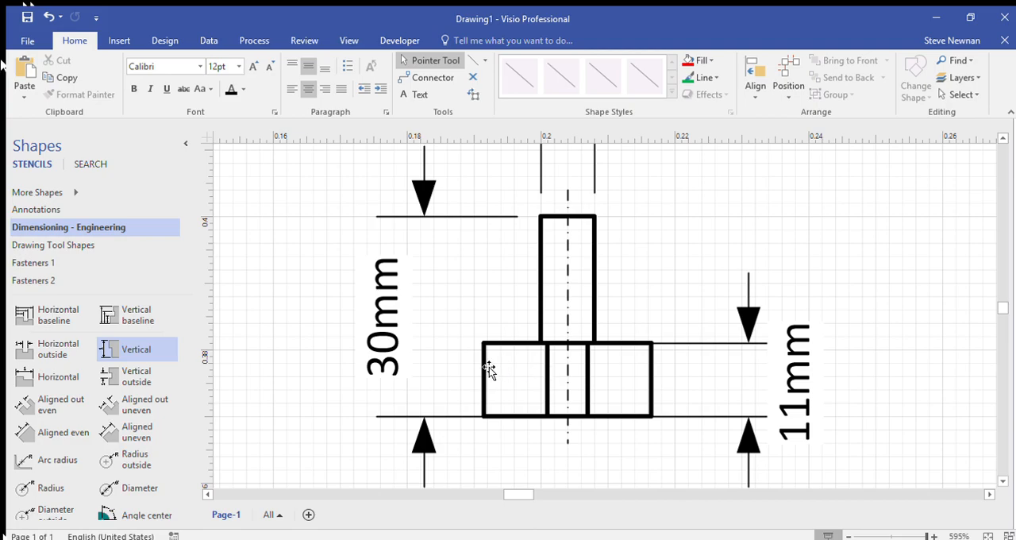
left_click(547, 376)
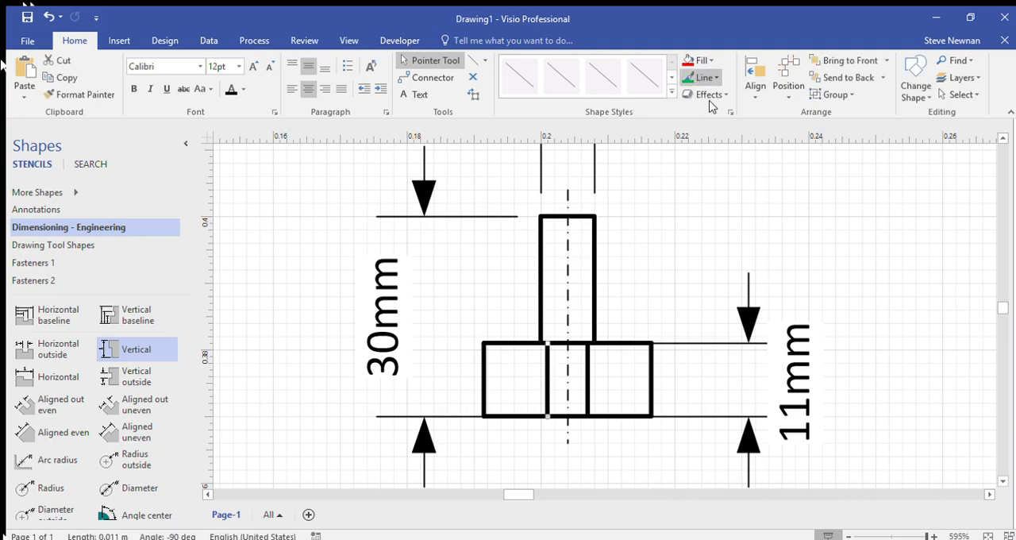
left_click(852, 363)
left_click(589, 375)
left_click(702, 78)
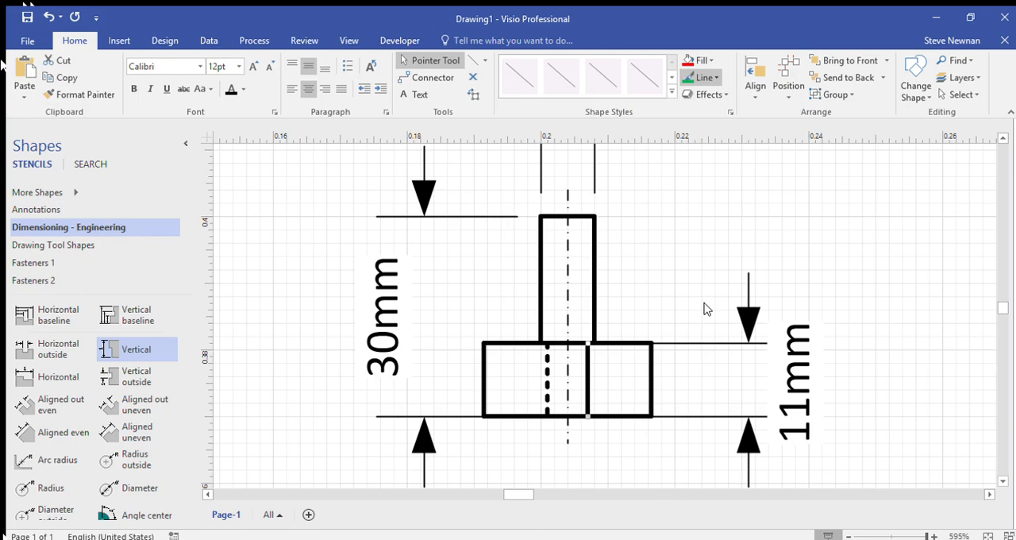
left_click(831, 364)
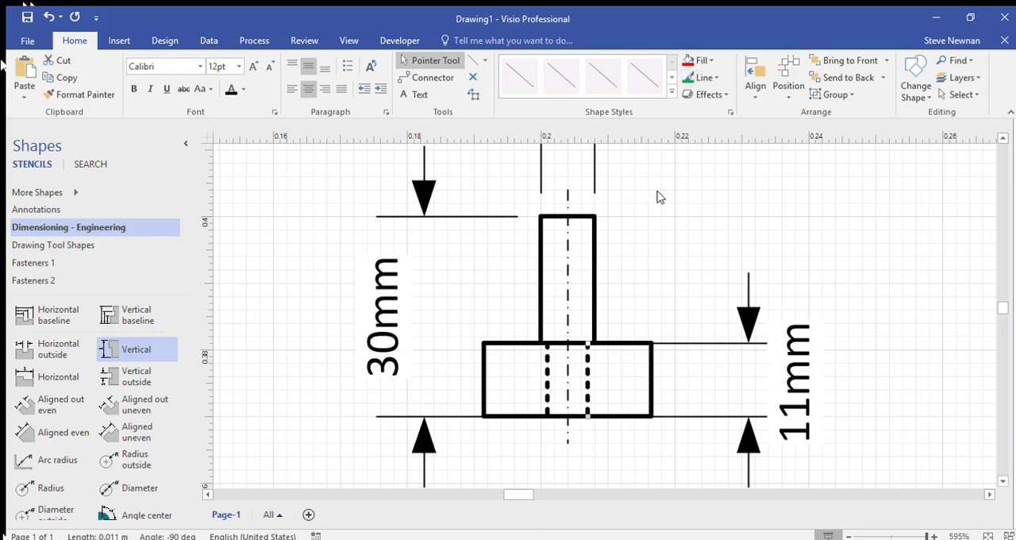
Step: Give the two dashed inner lines the same thinner line weight
left_click(703, 78)
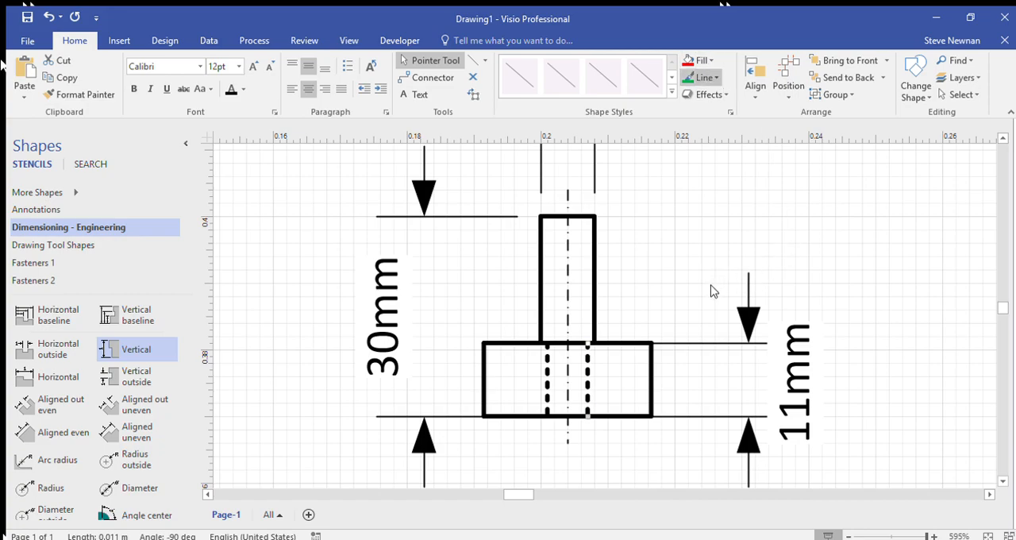
left_click(865, 318)
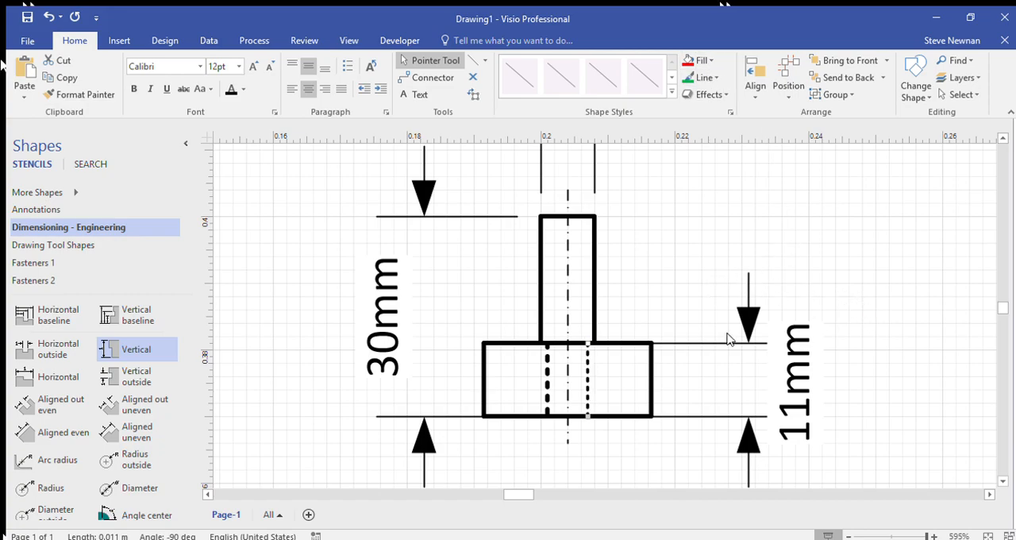
left_click(705, 77)
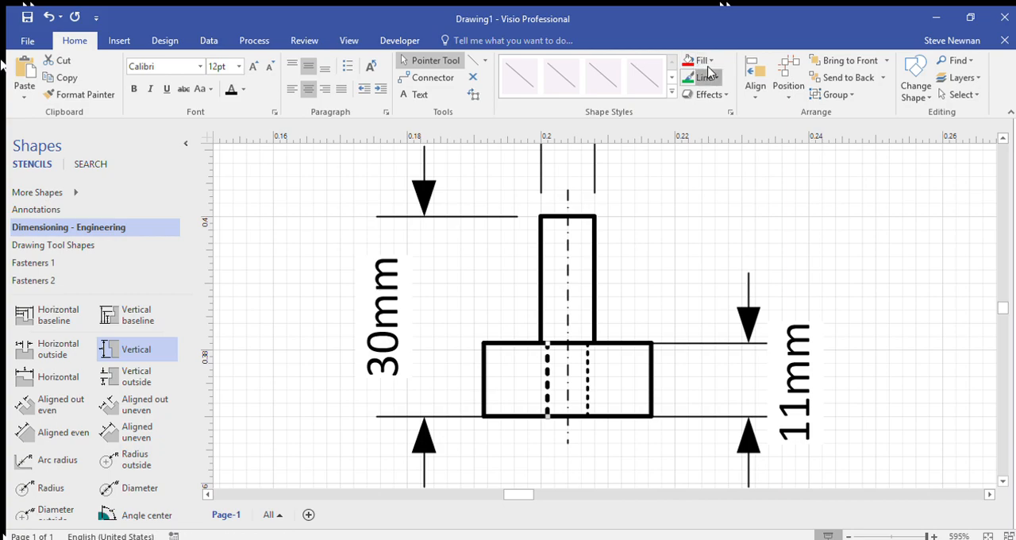
left_click(874, 325)
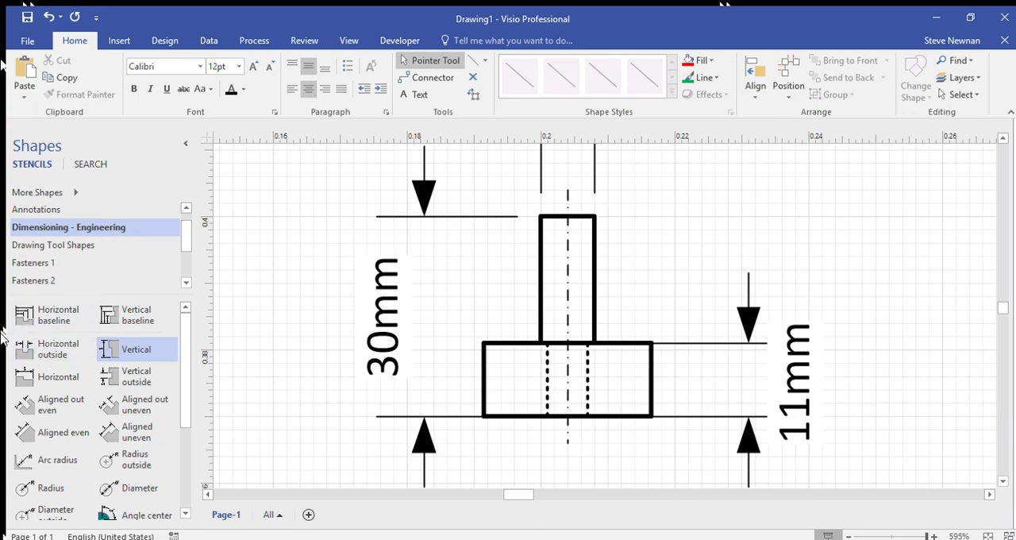
Step: Add an Angle even dimension from the engineering dimensioning shapes just below the wide box, near the centre line
left_click(93, 227)
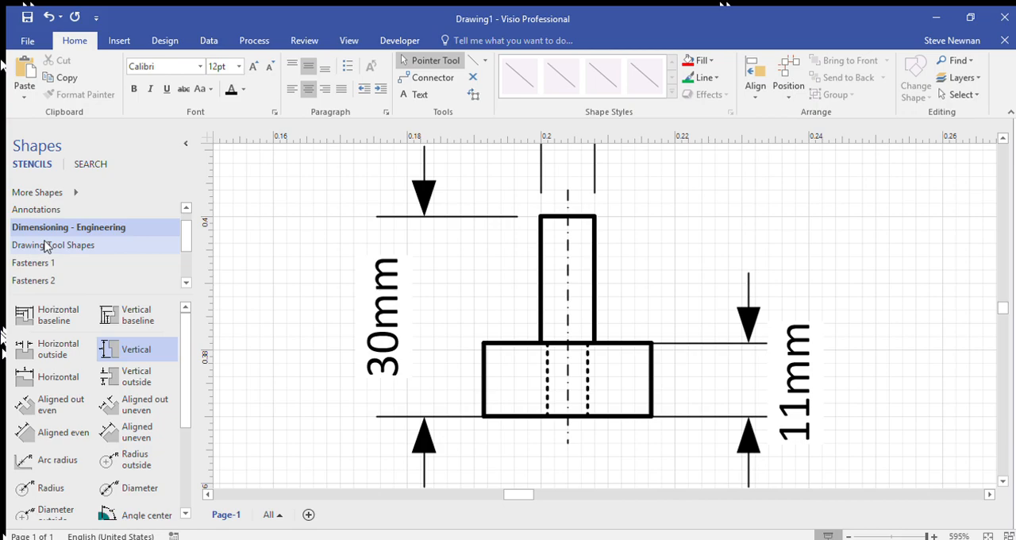
left_click(47, 246)
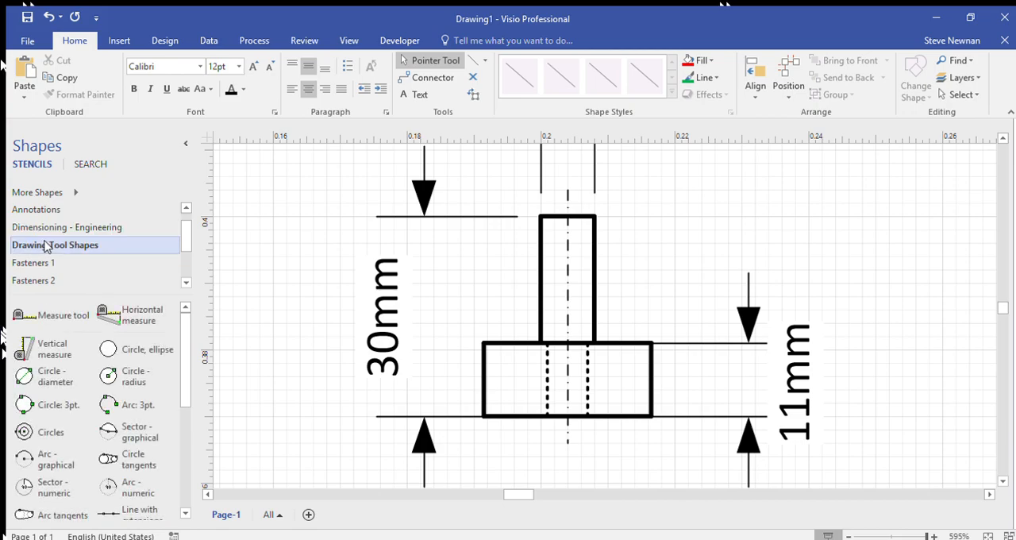
left_click(56, 229)
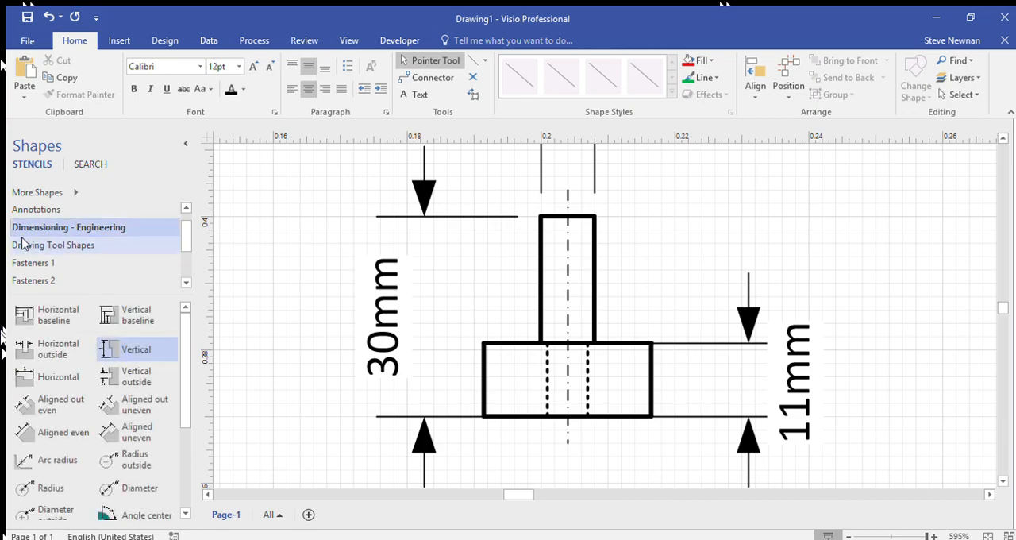
scroll(101, 410, "down", 5)
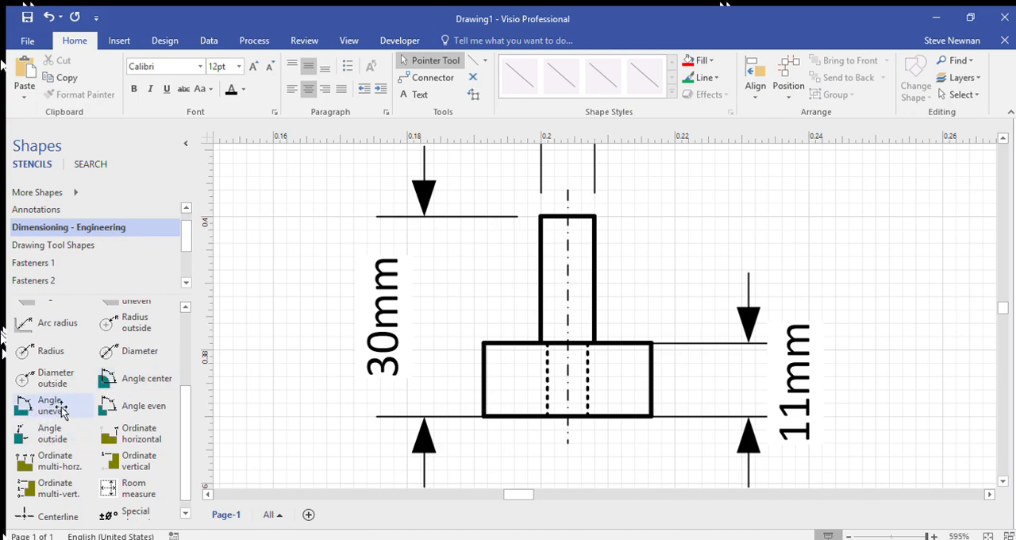
left_click(111, 413)
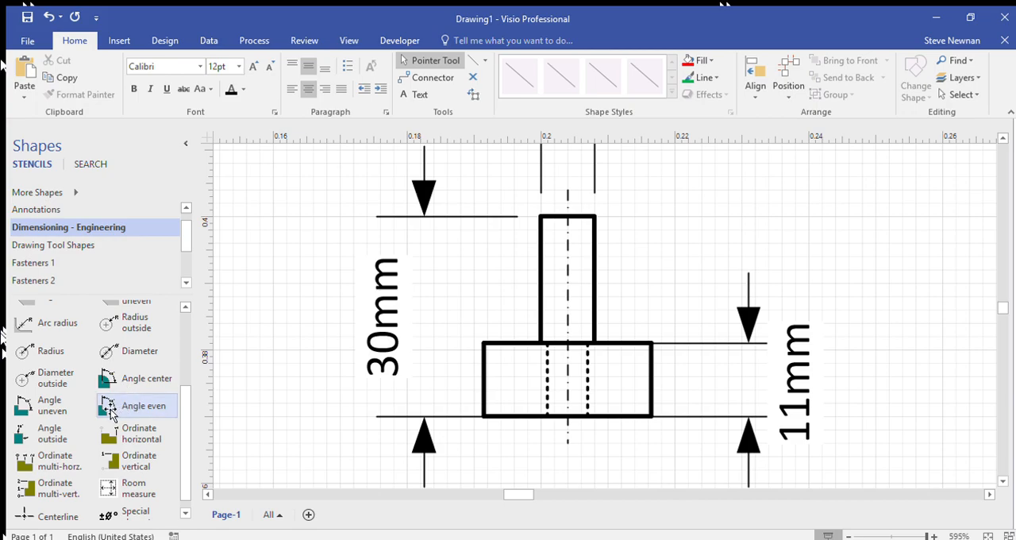
mouse_move(112, 412)
left_mouse_down()
mouse_move(142, 392)
mouse_move(569, 379)
mouse_move(571, 423)
mouse_move(556, 426)
mouse_move(557, 438)
left_mouse_up()
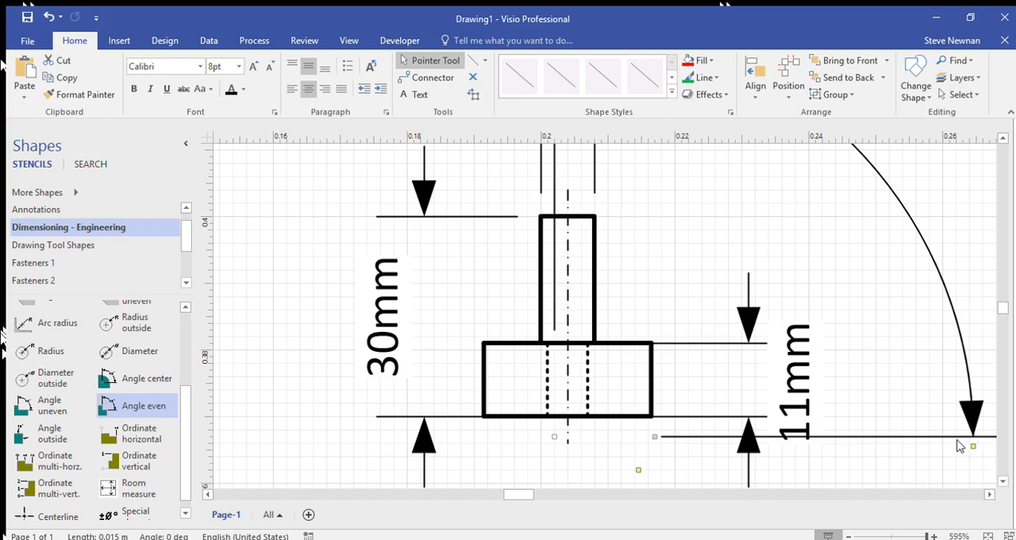
Step: Change the page setup so the sheet measures about 0.42 m by 0.3 m in drawing units
scroll(715, 378, "down", 8)
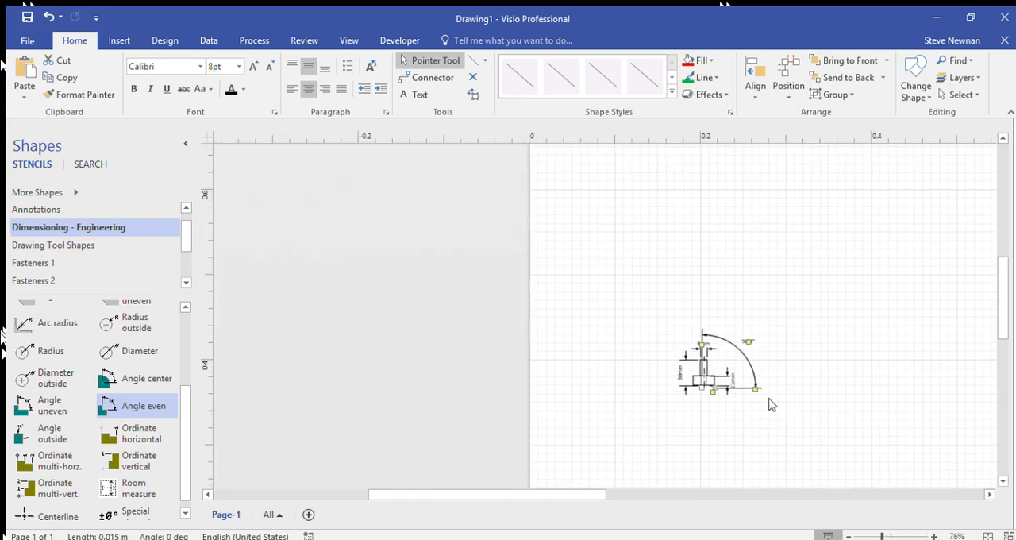
scroll(717, 370, "down", 3)
scroll(721, 365, "down", 1)
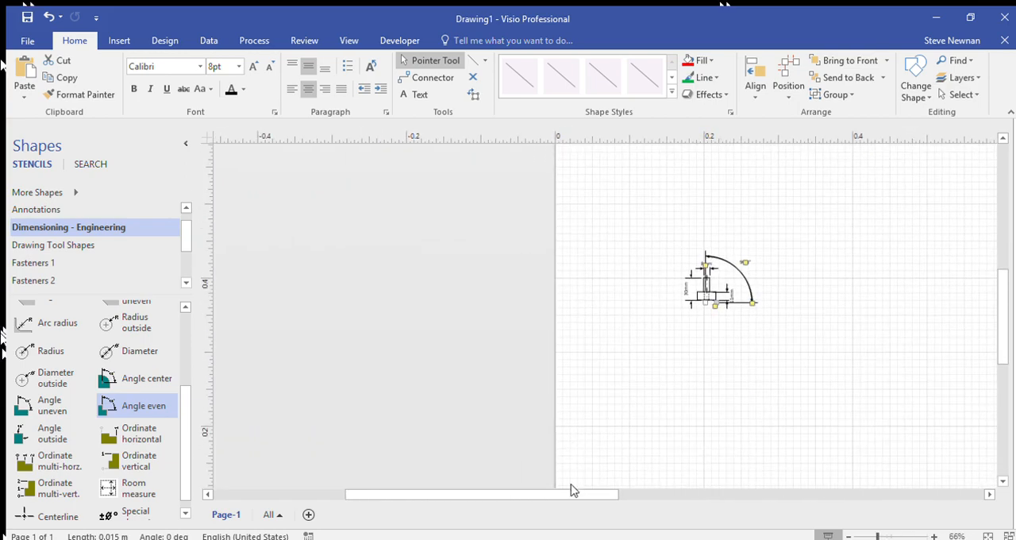
left_click_drag(568, 494, 670, 481)
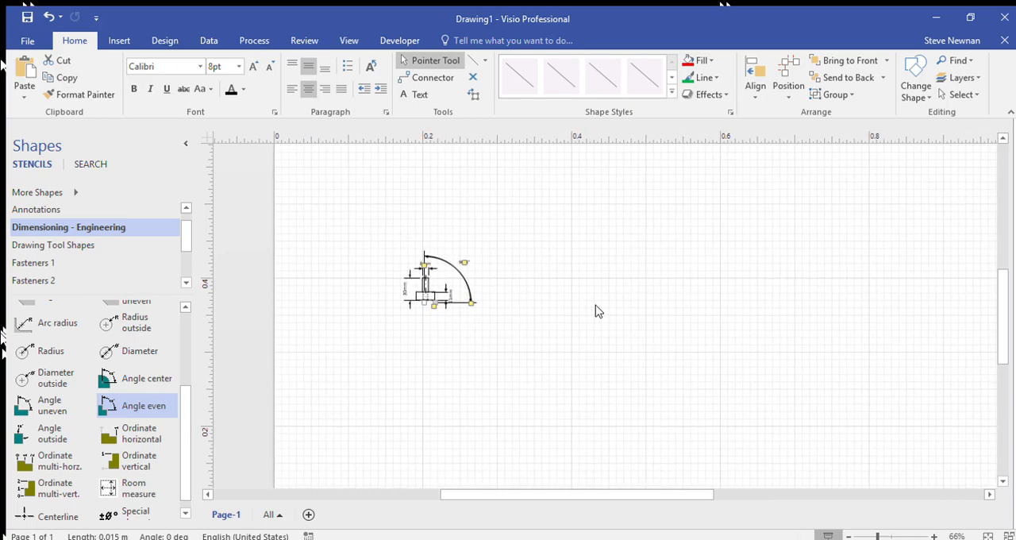
scroll(598, 312, "down", 3)
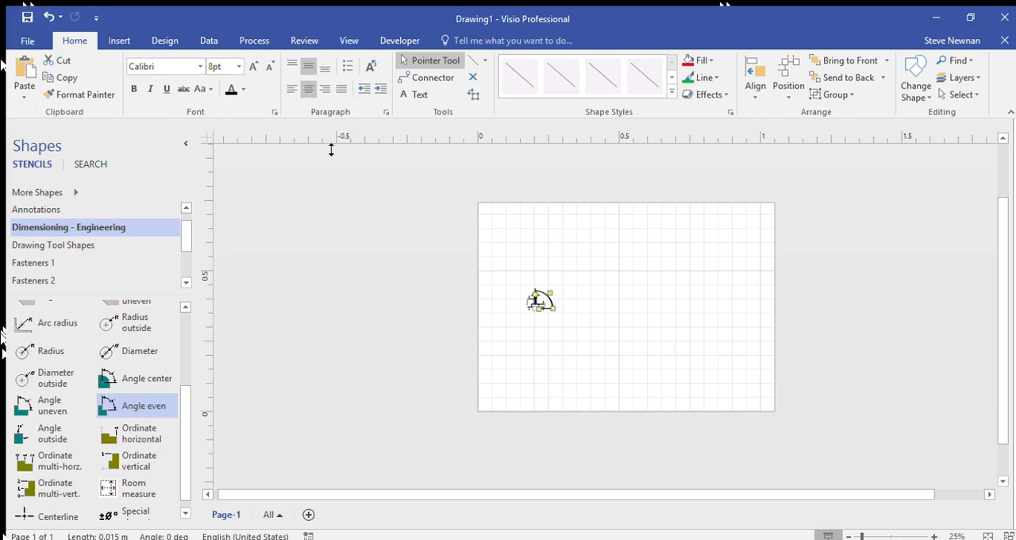
left_click(163, 40)
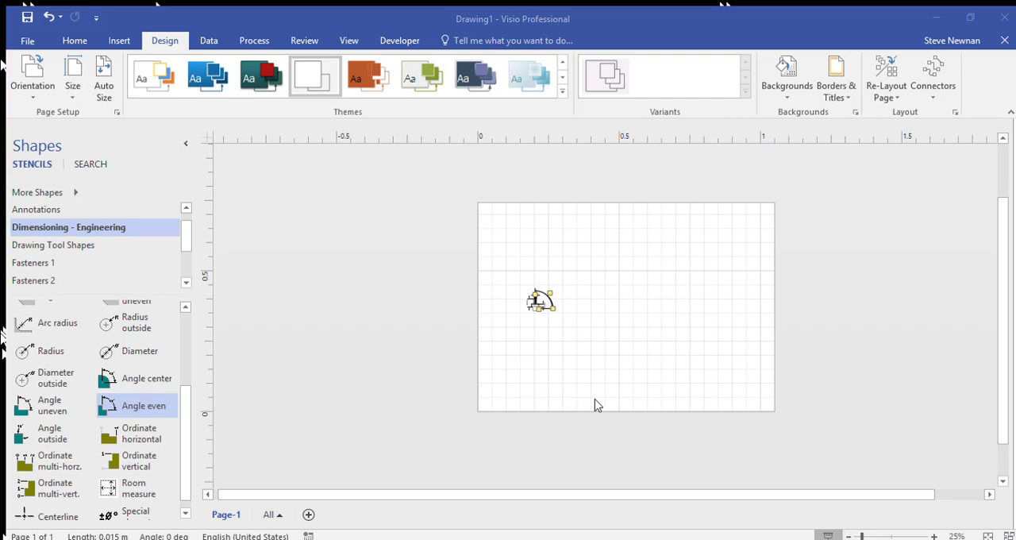
scroll(562, 403, "up", 3)
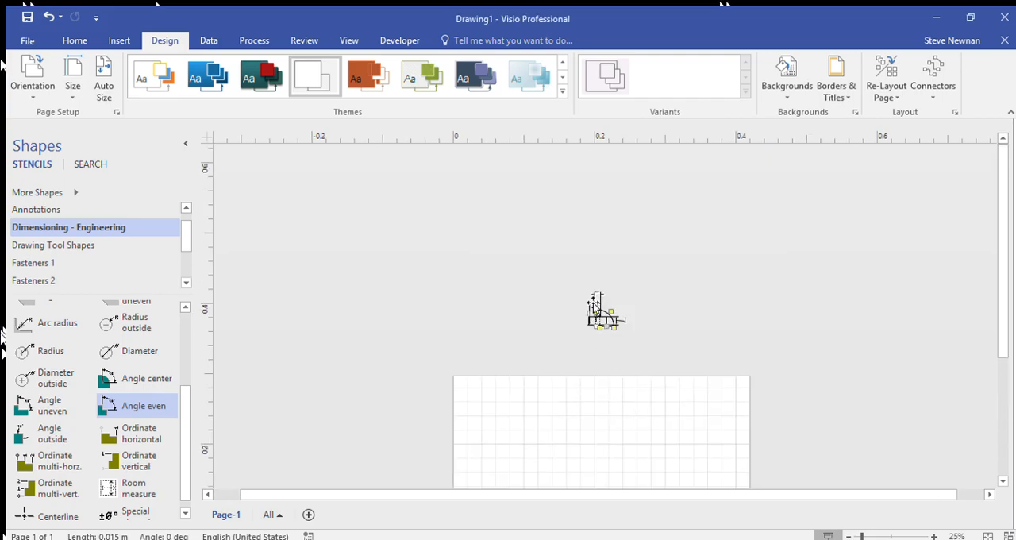
scroll(698, 305, "down", 3)
scroll(679, 308, "up", 1)
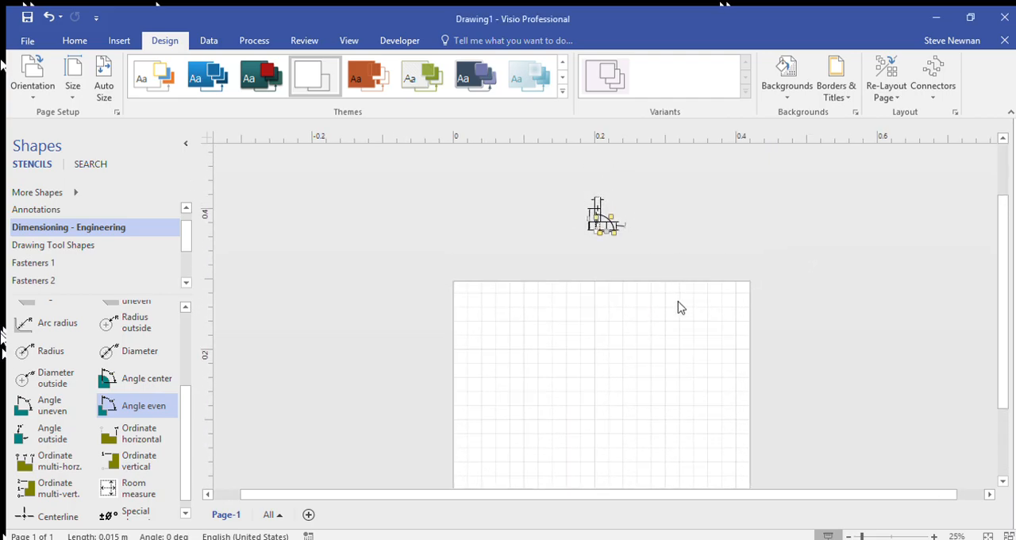
Step: Move the whole drawing with its dimensions onto the page and align its centre line with 0.12 m on the horizontal ruler
left_click_drag(556, 167, 660, 277)
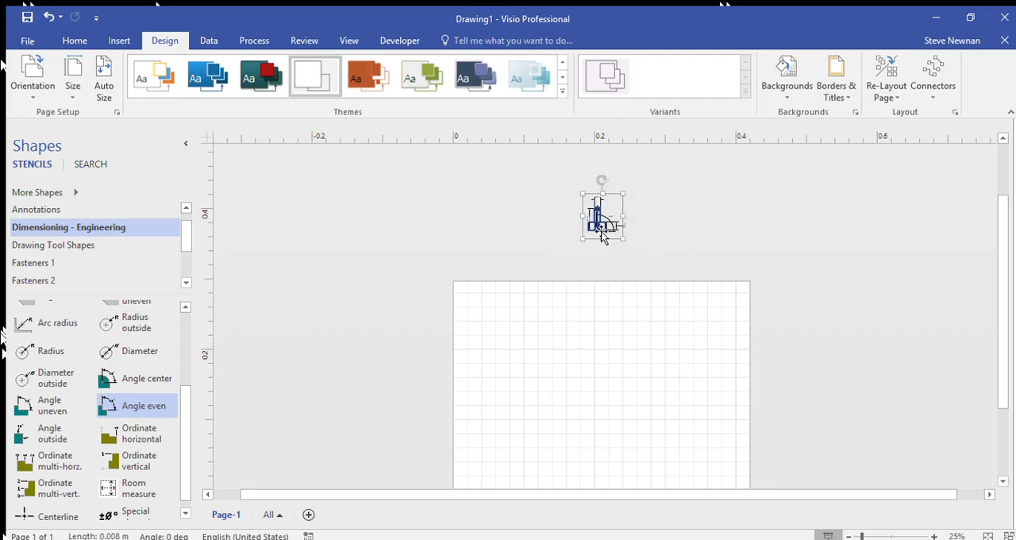
left_click_drag(601, 233, 546, 439)
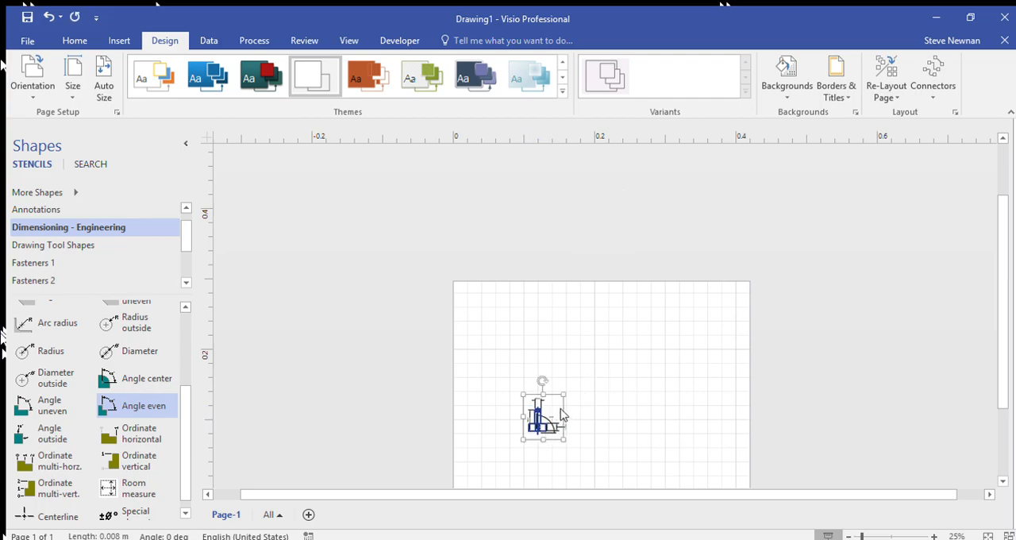
scroll(556, 401, "down", 2)
scroll(543, 322, "up", 5)
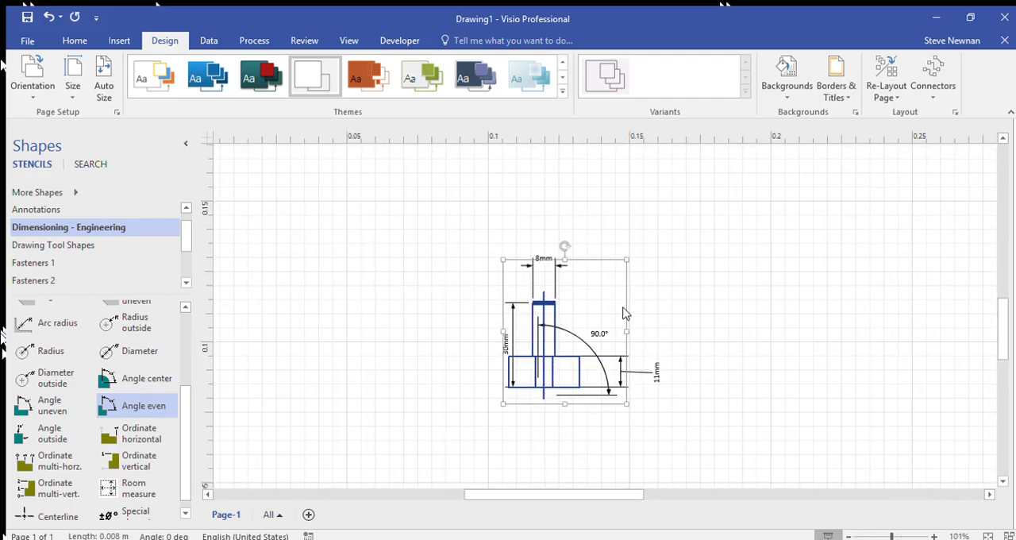
scroll(560, 410, "up", 5)
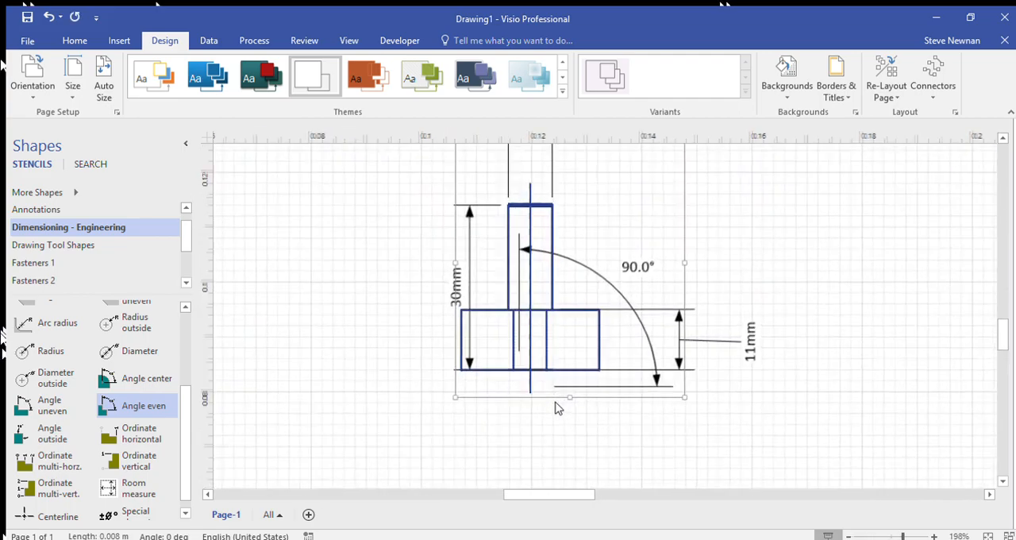
scroll(514, 381, "up", 2)
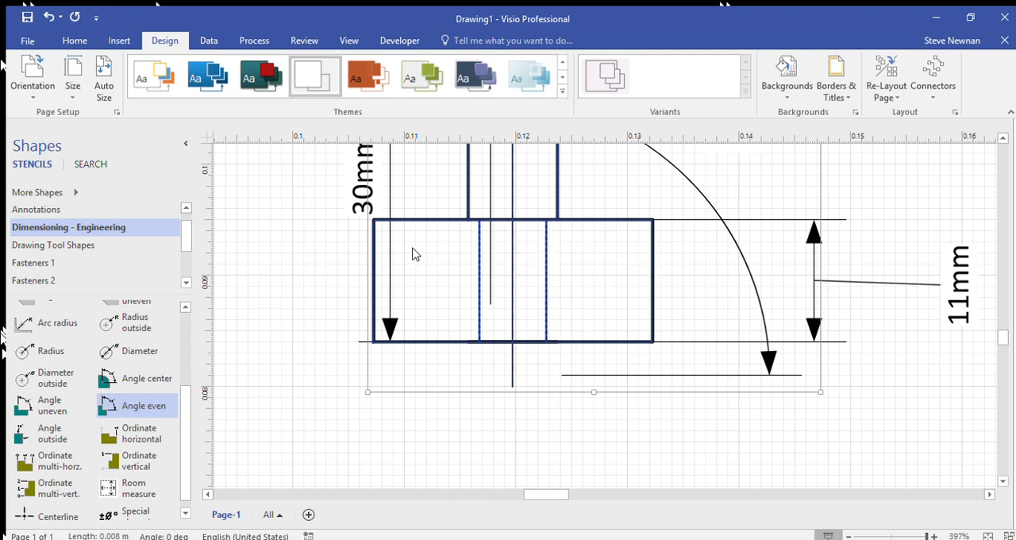
scroll(553, 286, "up", 1)
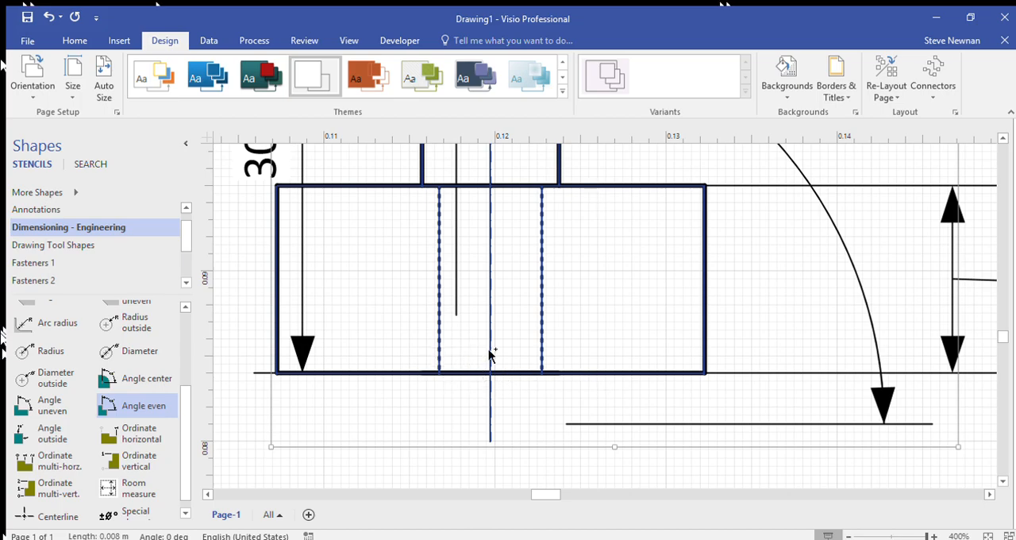
scroll(492, 279, "down", 5)
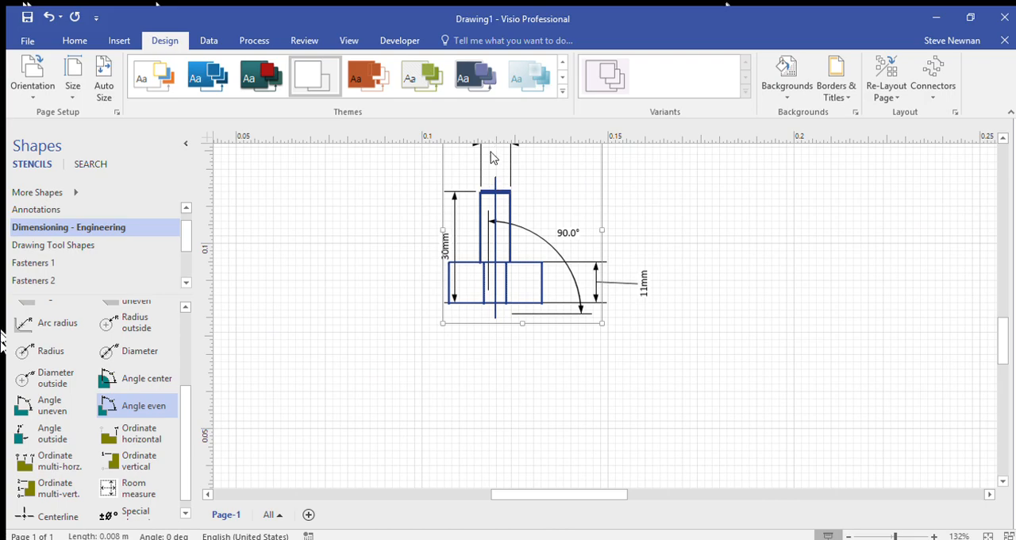
scroll(496, 323, "up", 9)
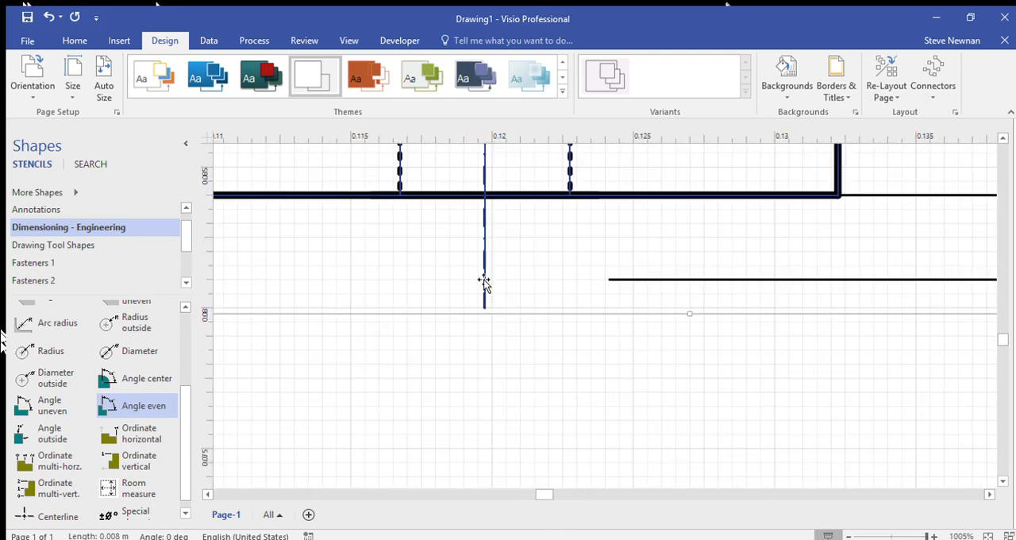
left_click_drag(487, 282, 494, 283)
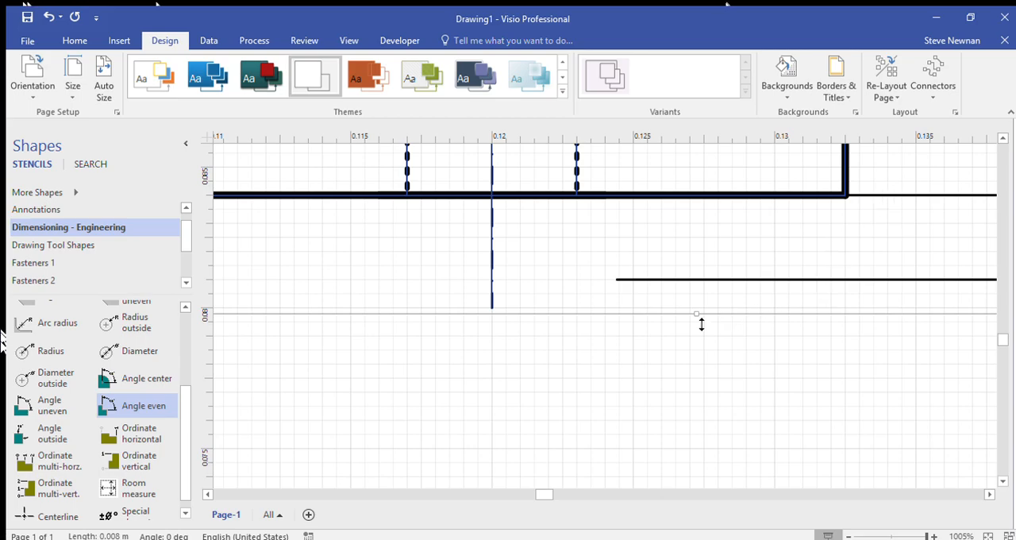
Step: Move the overall-height dimension line outward, about 6 mm beyond the left edge of the wide box
scroll(492, 311, "down", 5)
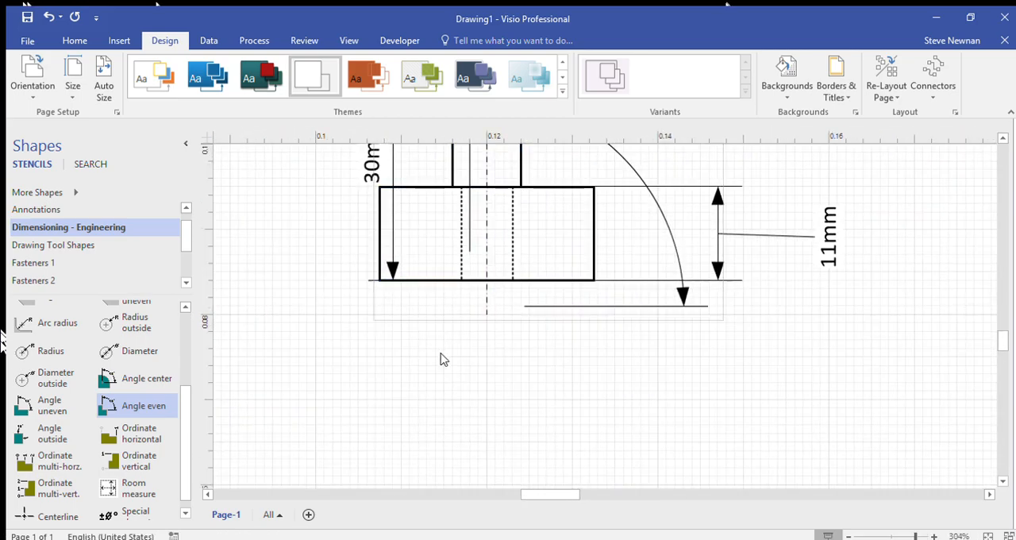
scroll(443, 358, "down", 6)
scroll(560, 348, "up", 2)
scroll(463, 361, "down", 1)
scroll(458, 340, "up", 6)
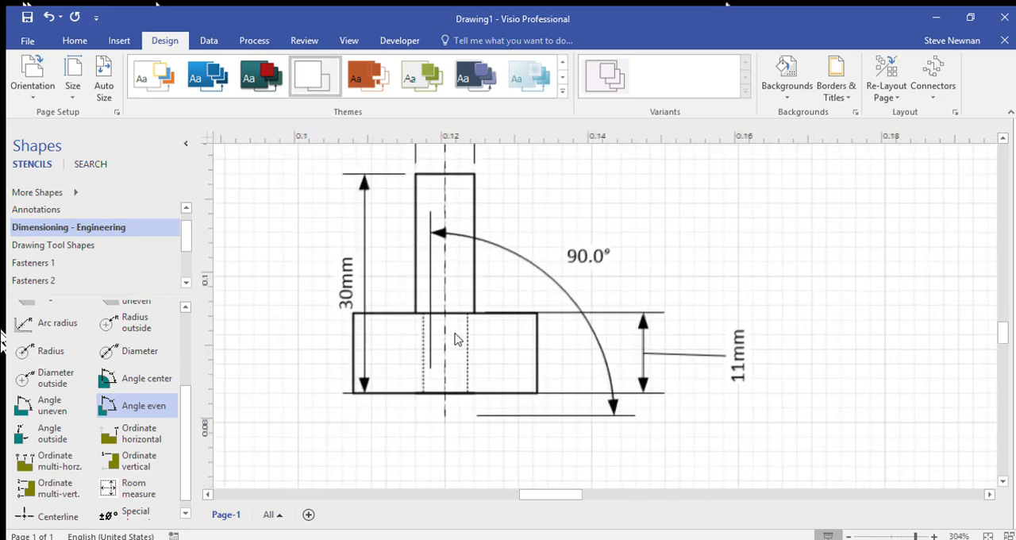
scroll(456, 339, "up", 1)
scroll(322, 360, "down", 3)
left_click(323, 251)
left_click_drag(327, 252, 295, 253)
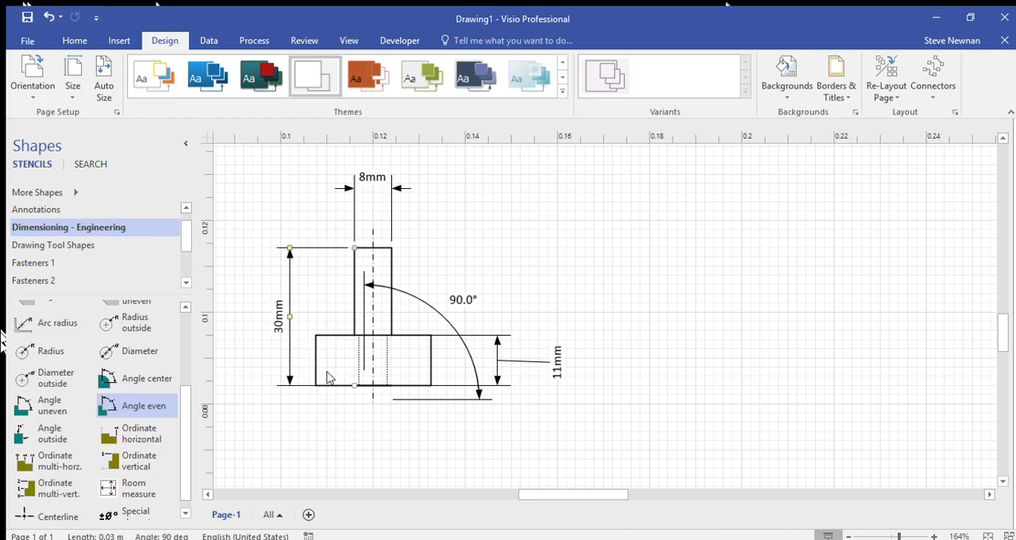
Step: Anchor the angle dimension's vertex where the centre line meets the wide box's lower edge and align one leg with the centre line
scroll(409, 398, "up", 3)
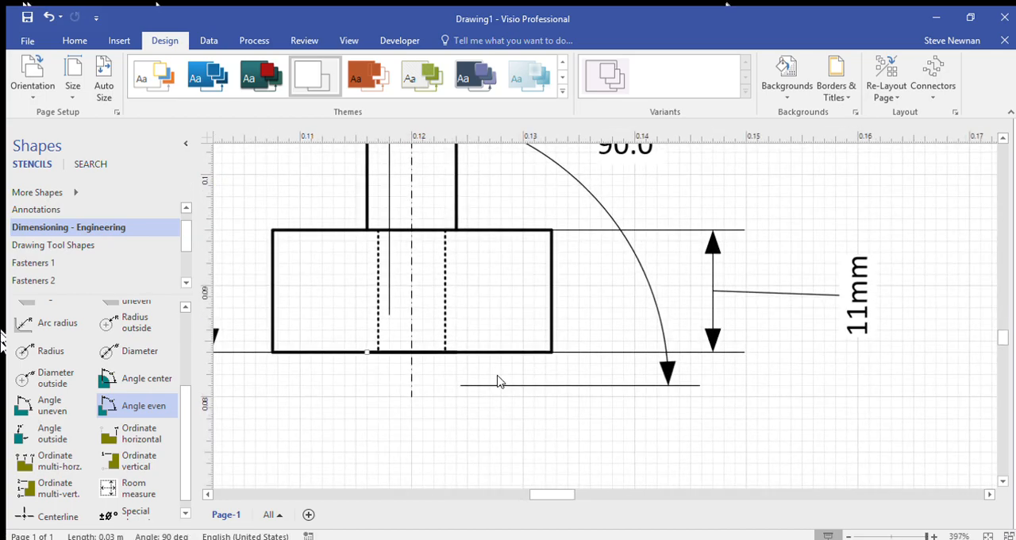
left_click(504, 389)
scroll(466, 397, "up", 3)
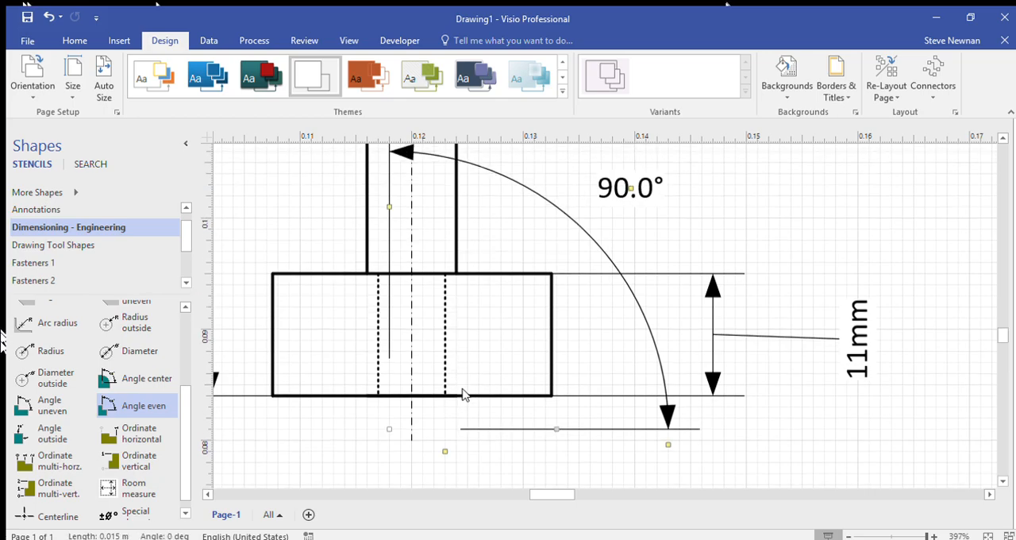
scroll(469, 397, "down", 1)
scroll(469, 393, "down", 1)
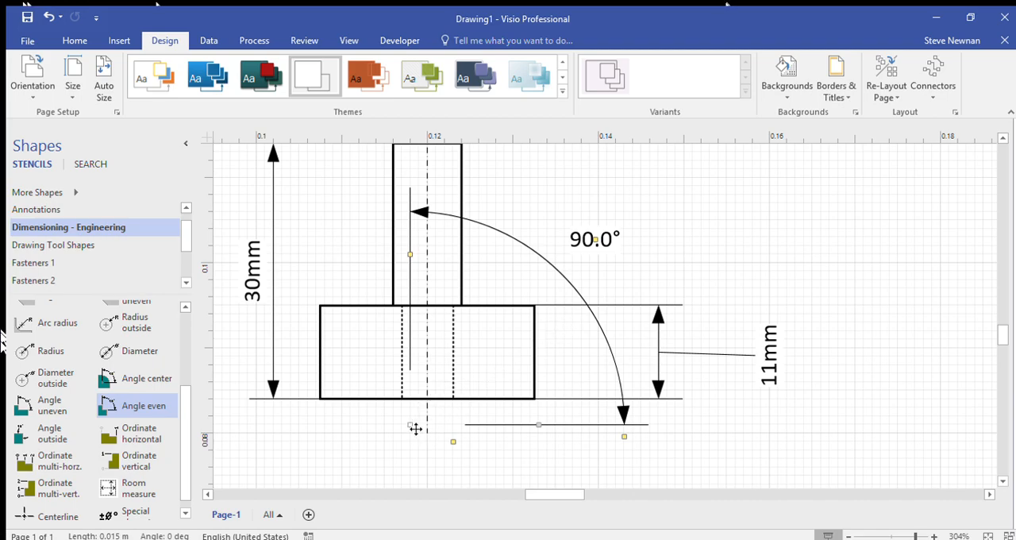
left_click_drag(415, 429, 429, 399)
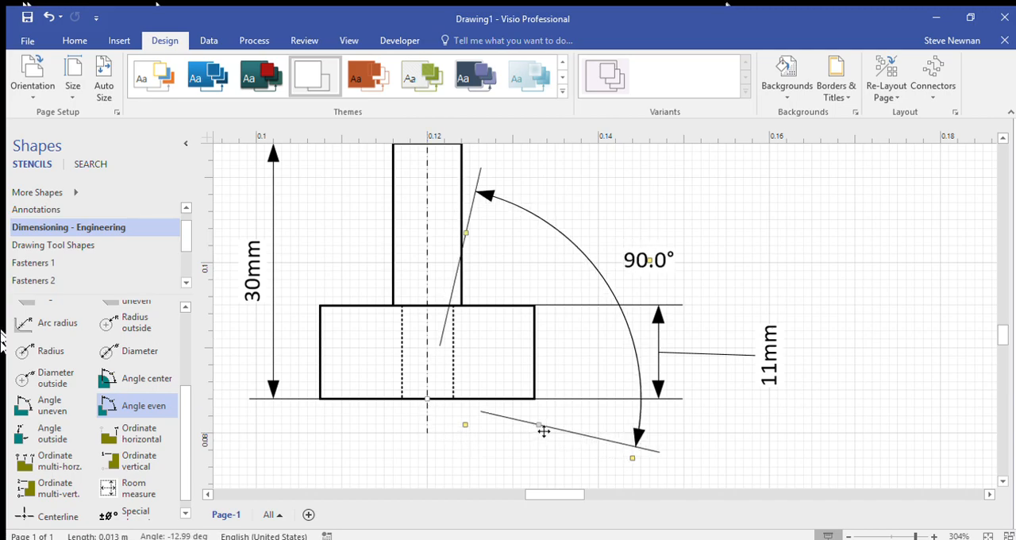
left_click_drag(467, 234, 488, 229)
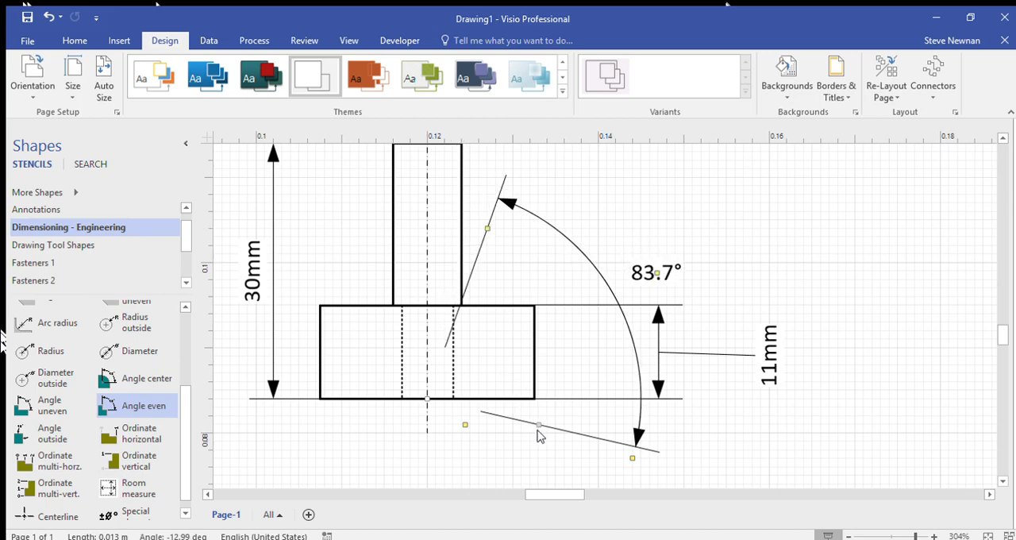
left_click_drag(545, 431, 428, 263)
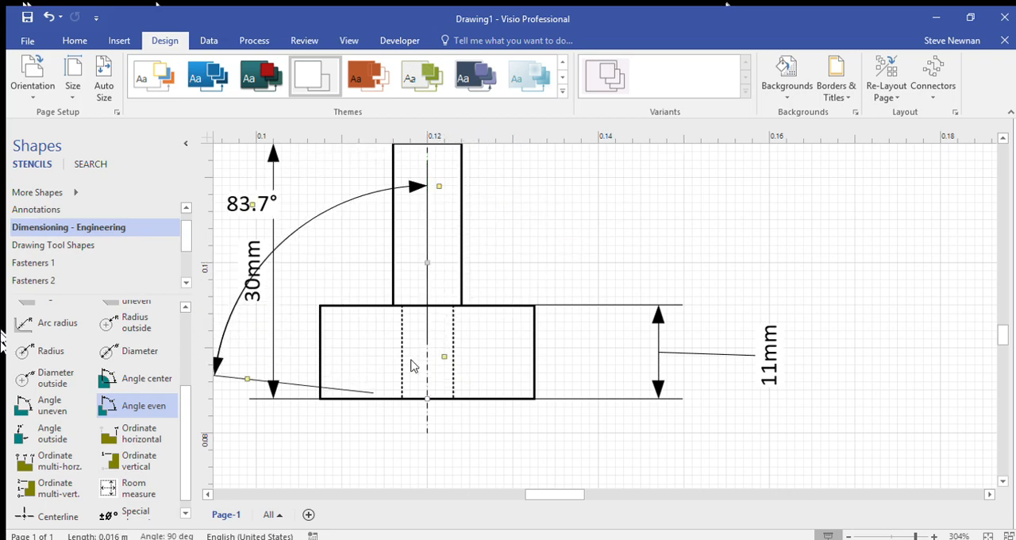
Step: Adjust the angle dimension's free leg to 60.9° from the centre line
left_click_drag(530, 497, 521, 496)
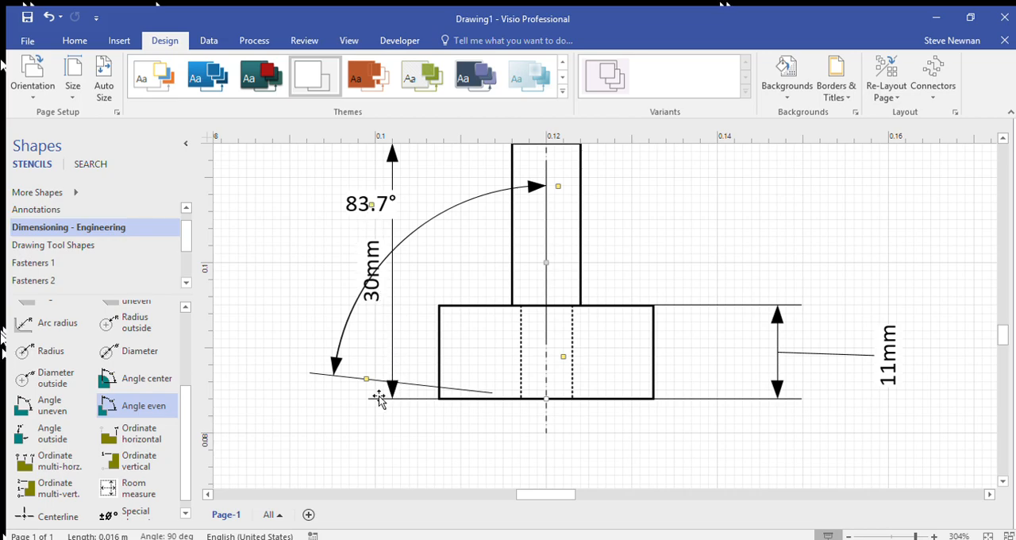
left_click_drag(367, 380, 433, 288)
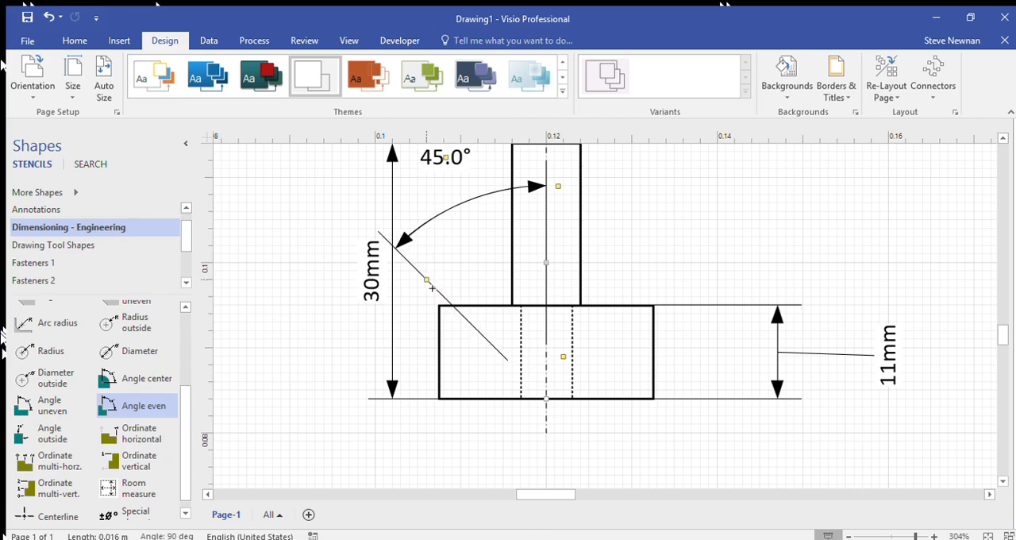
left_click_drag(432, 288, 305, 264)
left_click_drag(308, 262, 311, 264)
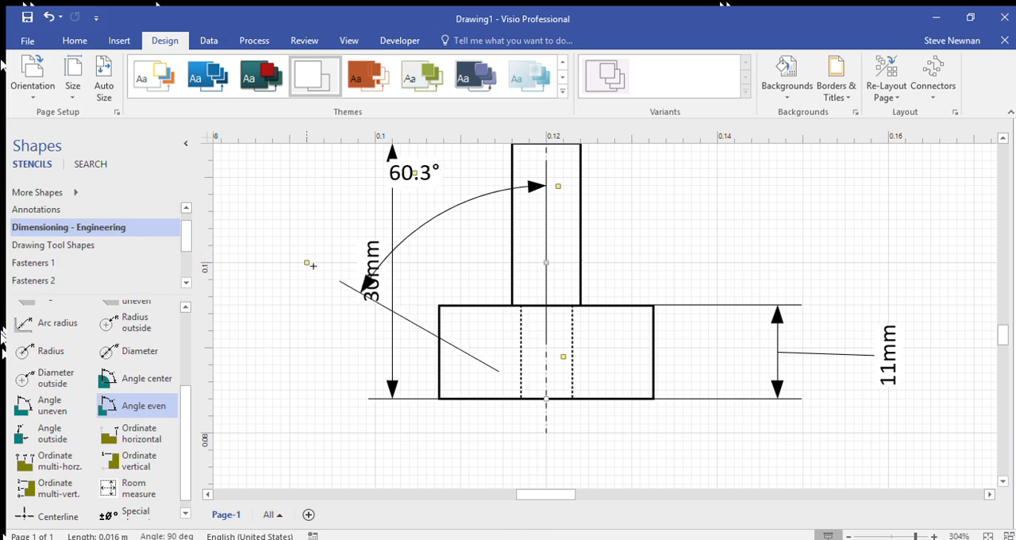
left_click_drag(313, 264, 241, 231)
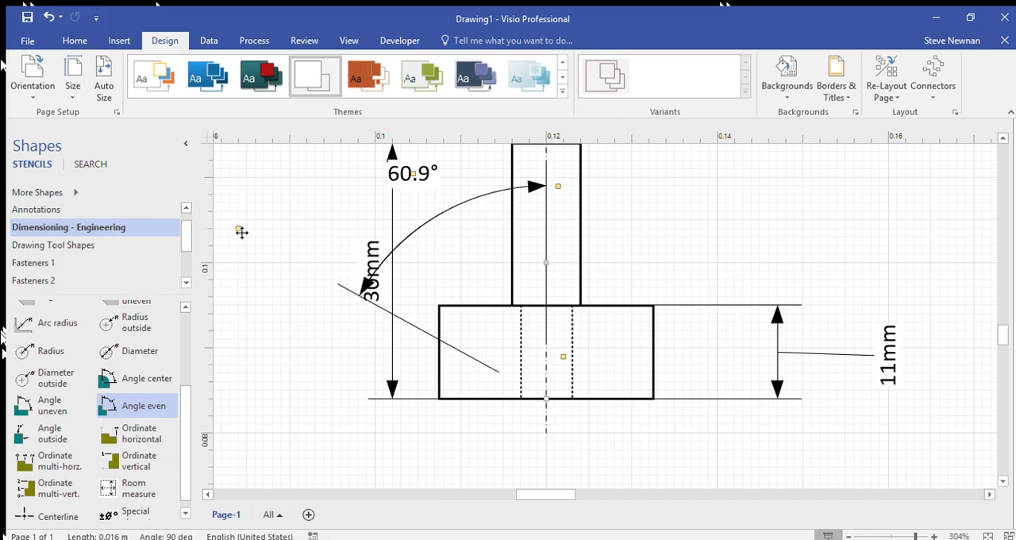
Step: Shrink the angle dimension's arc so it ends near the wide box's left edge, with the free leg at 60.9° from the centre line
left_click_drag(243, 232, 474, 357)
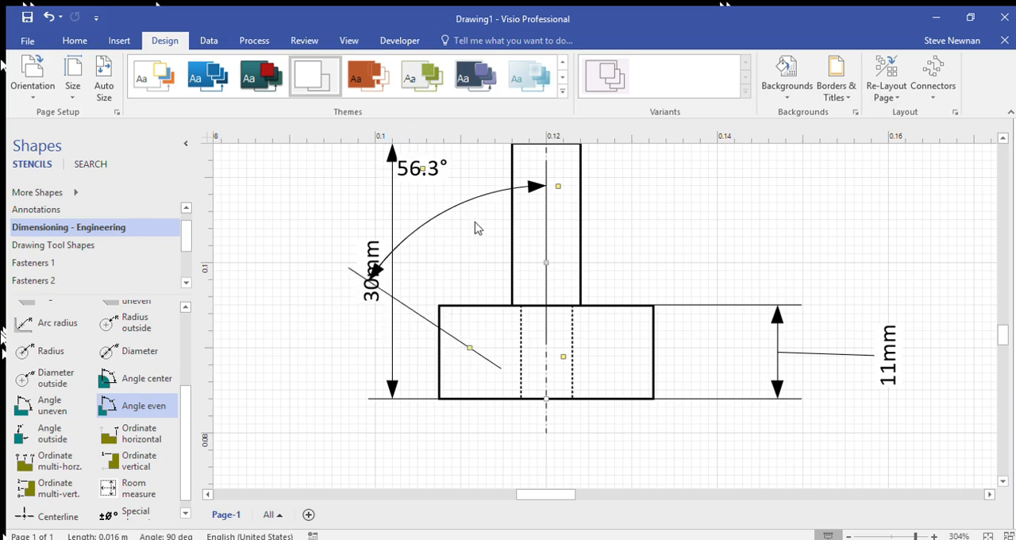
left_click_drag(562, 191, 562, 283)
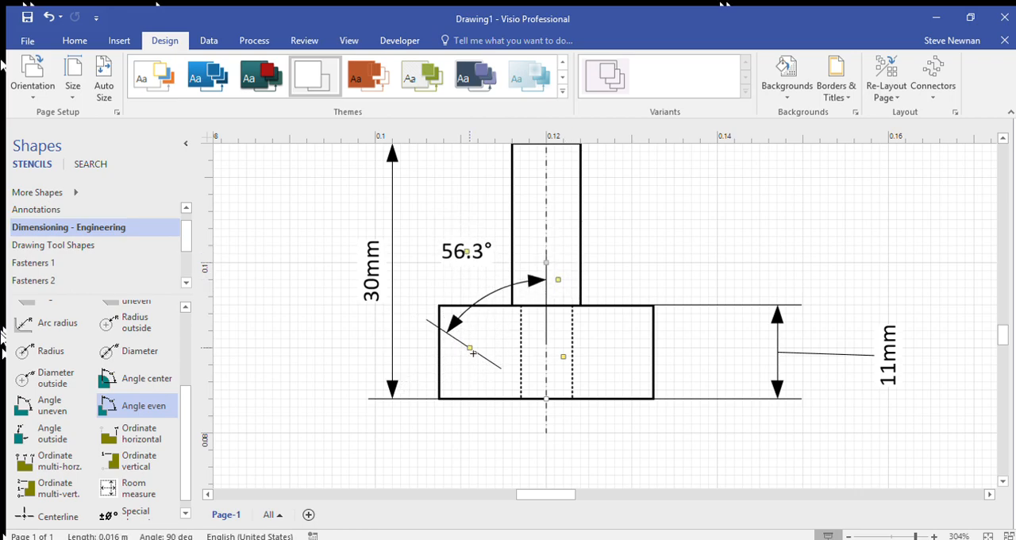
left_click_drag(472, 357, 471, 358)
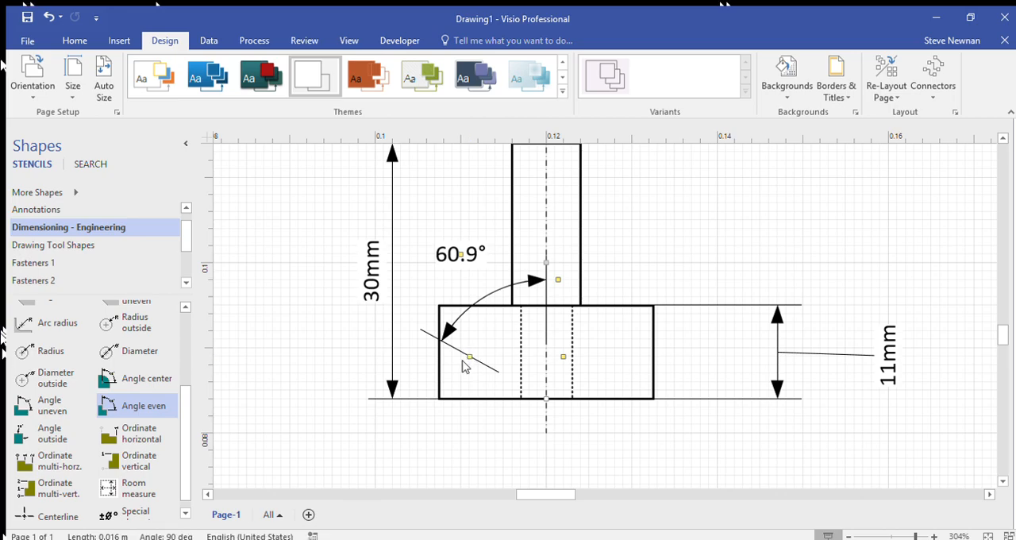
Step: Bring the angle text down over the wide box's upper edge and set the dimension's free leg to 60.0° from the centre line
scroll(466, 366, "up", 6)
scroll(471, 323, "up", 3)
scroll(471, 323, "up", 1)
left_click_drag(451, 248, 547, 437)
scroll(546, 436, "down", 3)
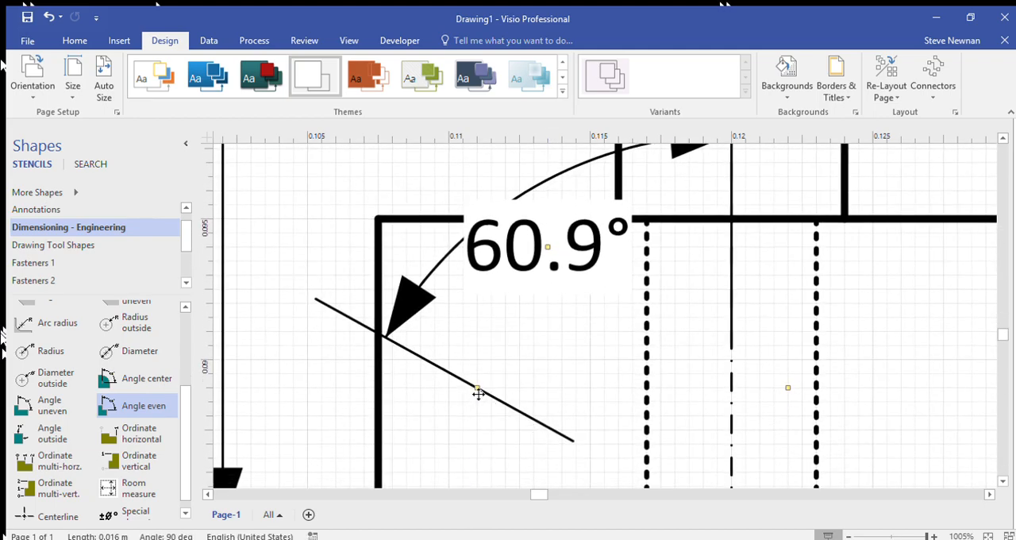
left_click_drag(478, 391, 406, 343)
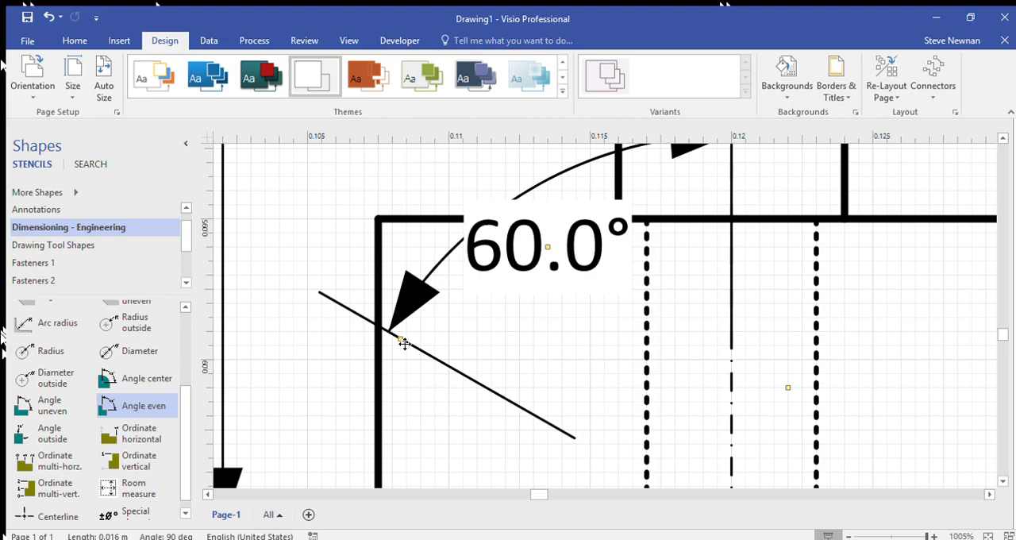
Step: Move the angle text fully inside the wide box, below the dimension's arc and left of the hidden dashed lines
left_click_drag(554, 251, 551, 289)
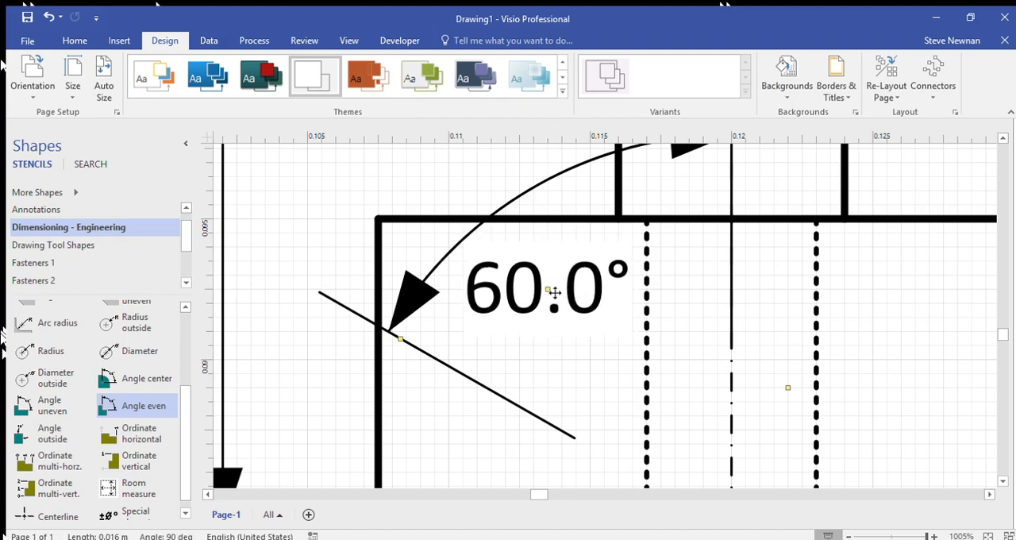
left_click(414, 403)
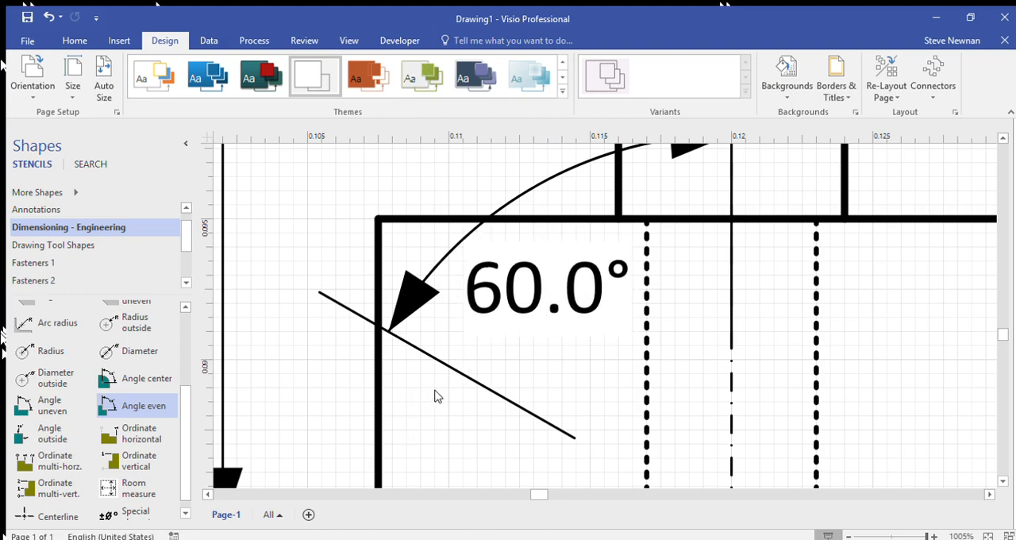
scroll(445, 397, "down", 5)
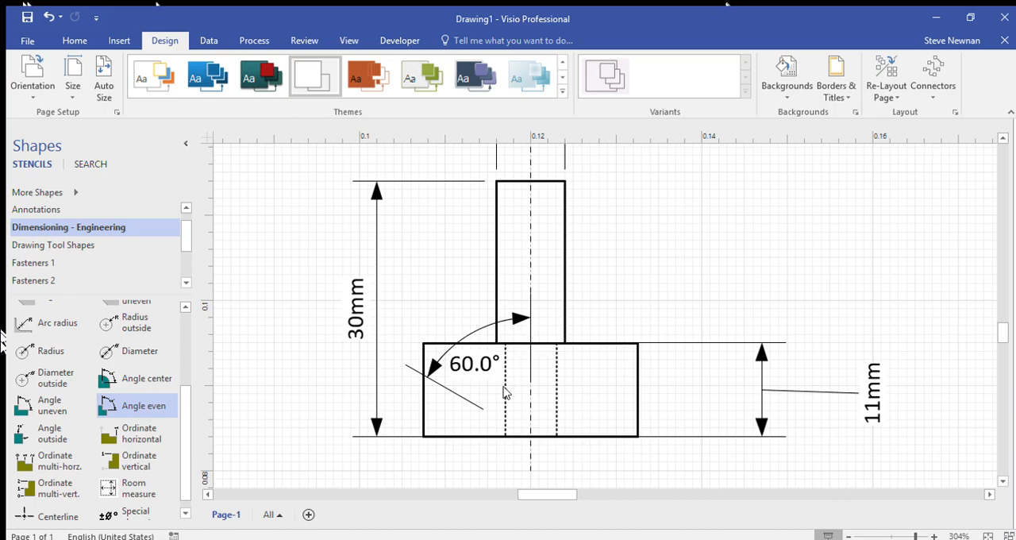
left_click(455, 395)
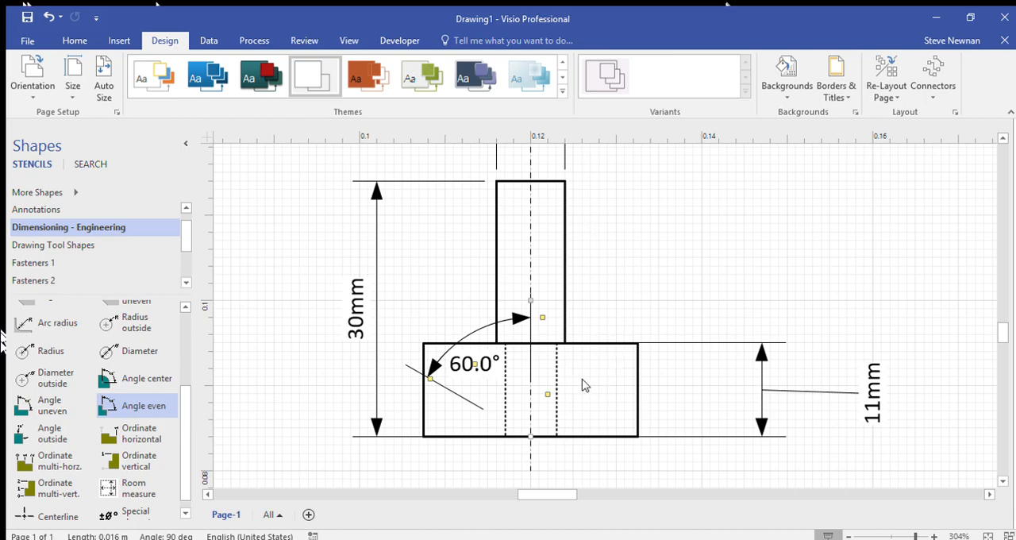
left_click(601, 251)
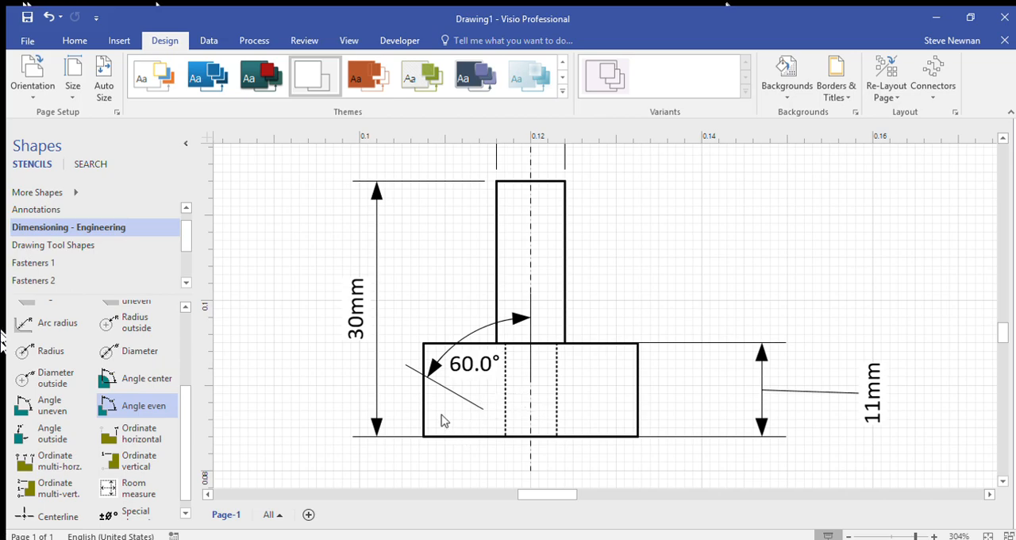
Step: Draw a slanted line about 14 mm long from the centre line's intersection with the lower edge to the wide box's left edge, along the 60° leg
scroll(443, 421, "up", 5)
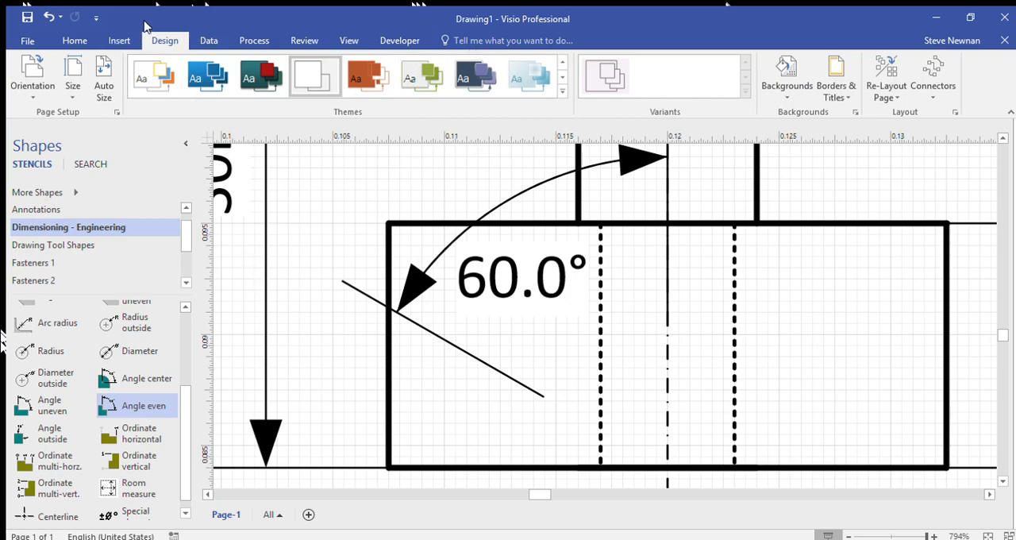
left_click(75, 41)
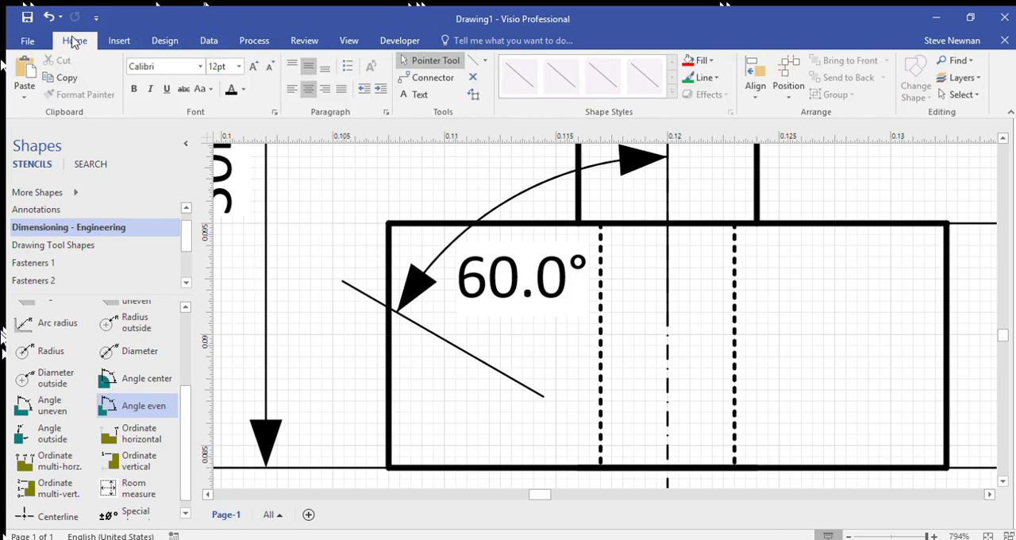
left_click(472, 61)
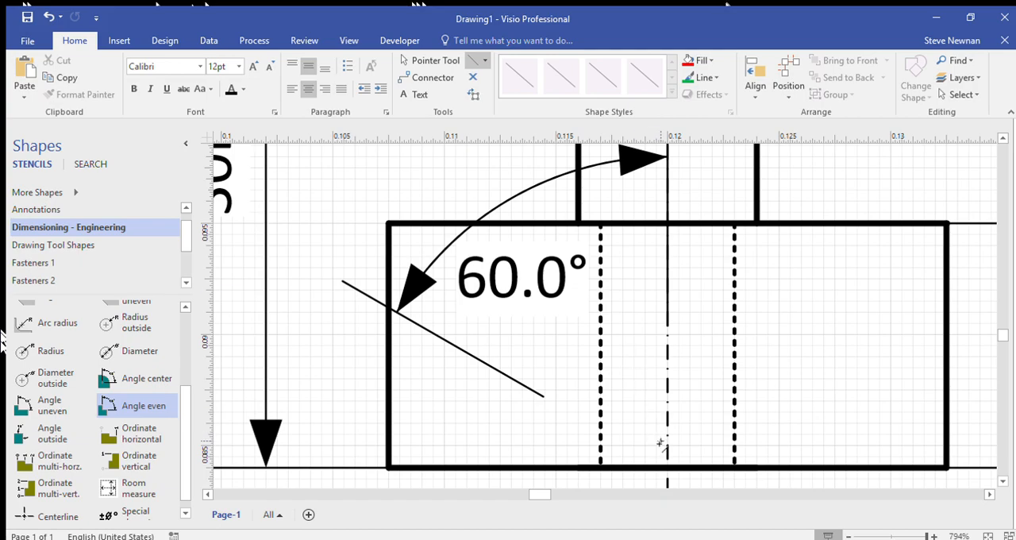
left_click_drag(667, 469, 389, 307)
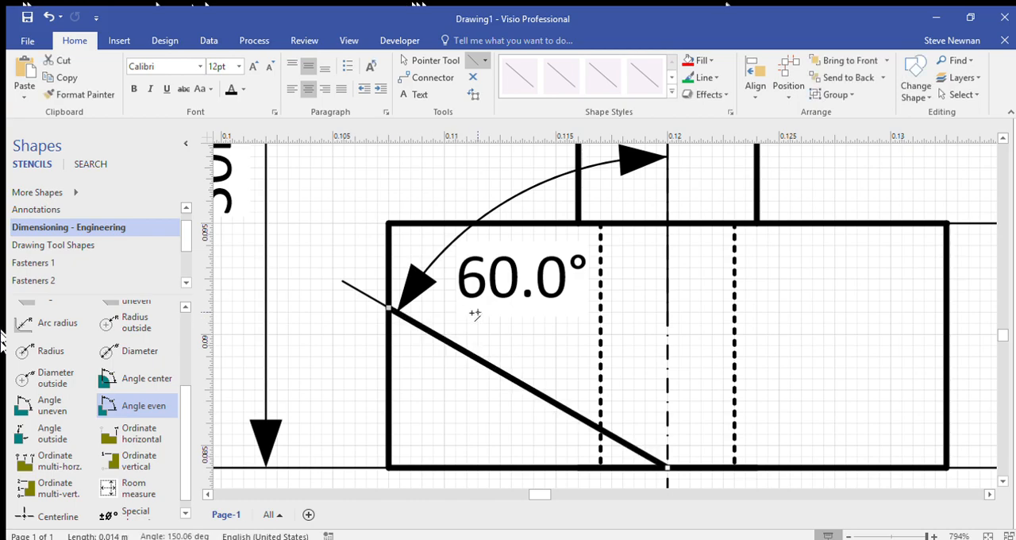
Step: Draw a horizontal line about 25 mm long across the wide box, from the slanted line's upper end to the box's right edge
scroll(376, 311, "up", 5)
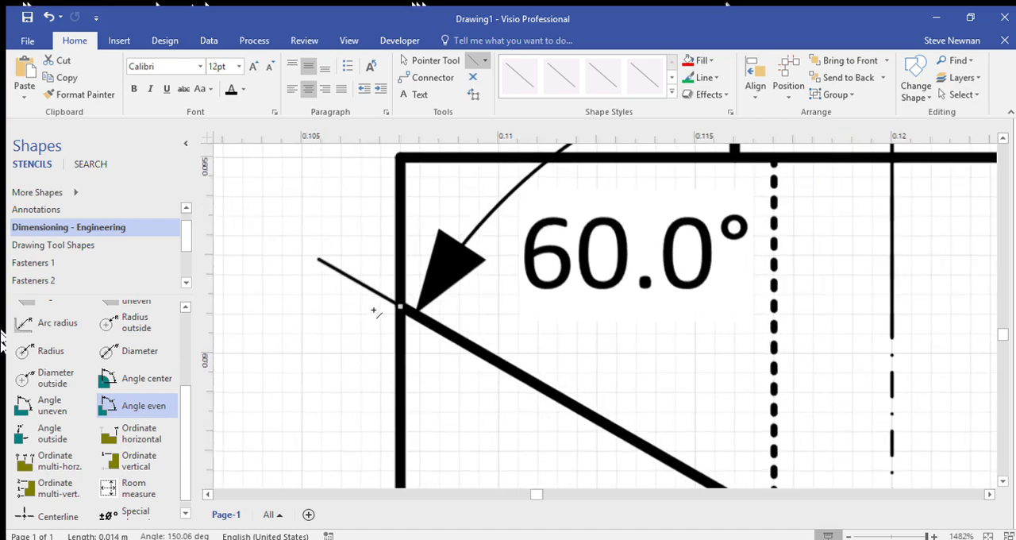
left_click(493, 312)
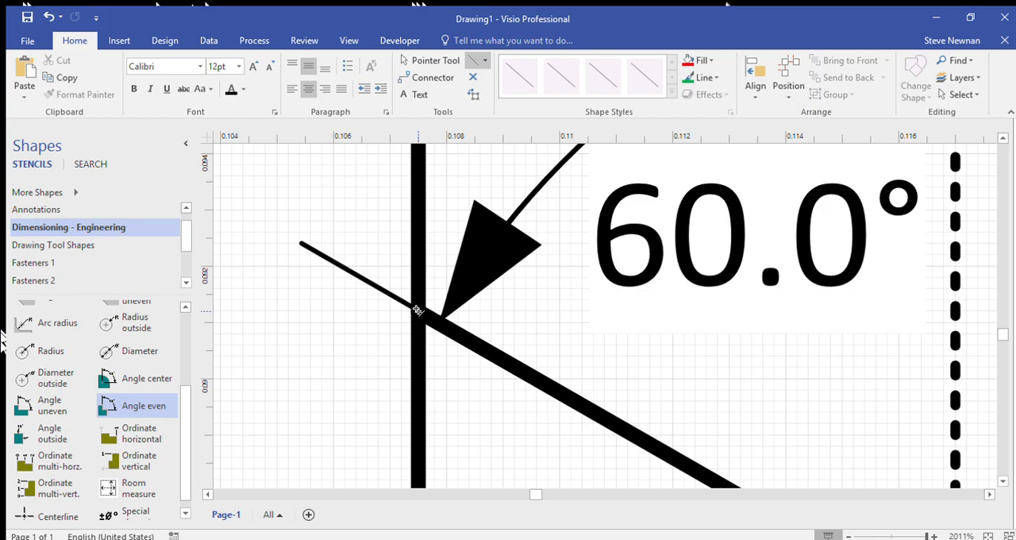
left_click_drag(418, 310, 712, 310)
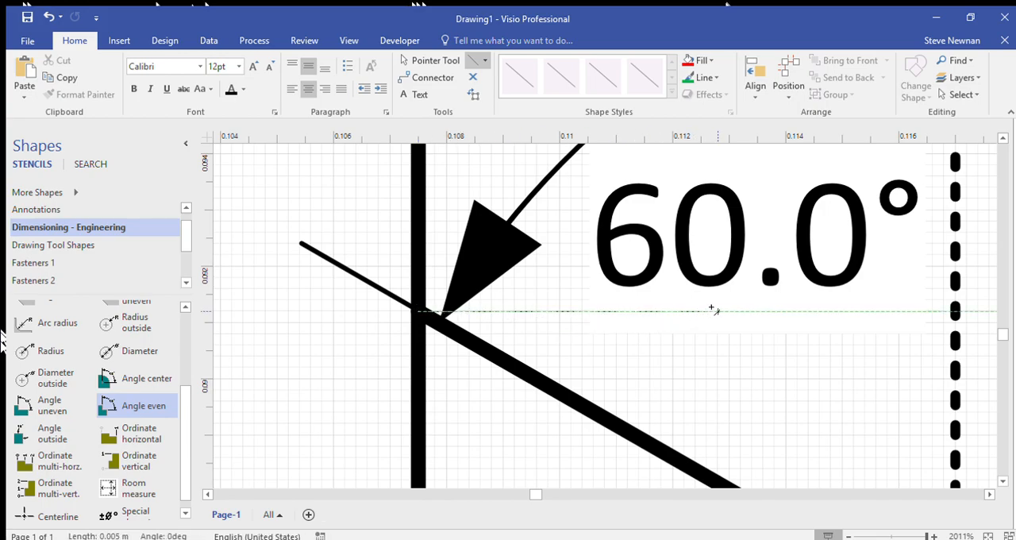
left_click_drag(939, 311, 977, 312)
scroll(875, 322, "down", 3)
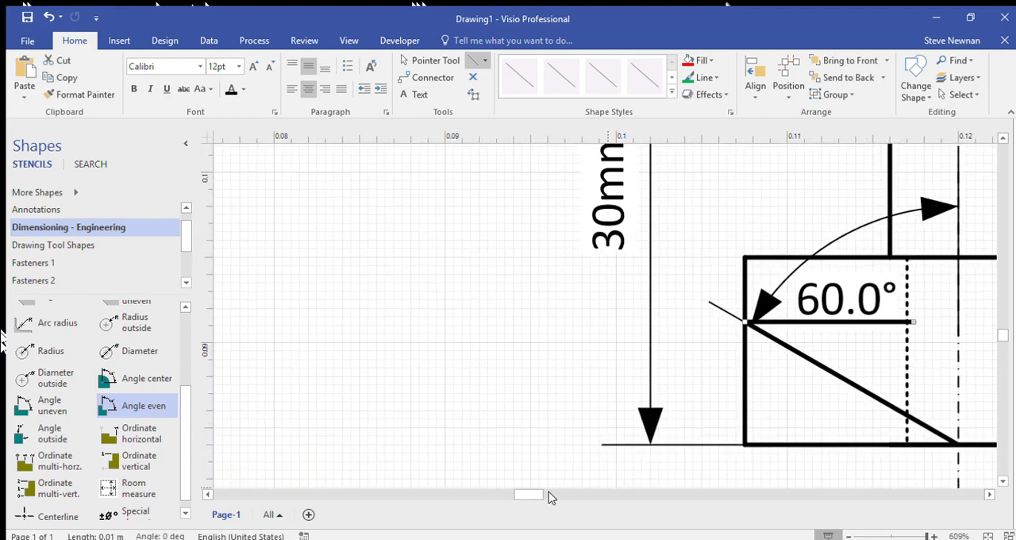
left_click_drag(534, 496, 544, 494)
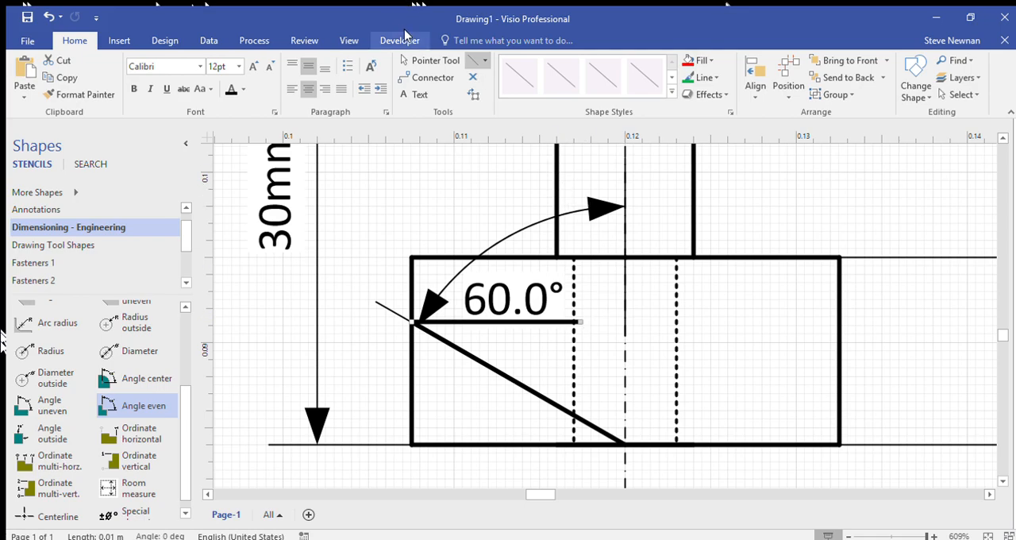
left_click(425, 60)
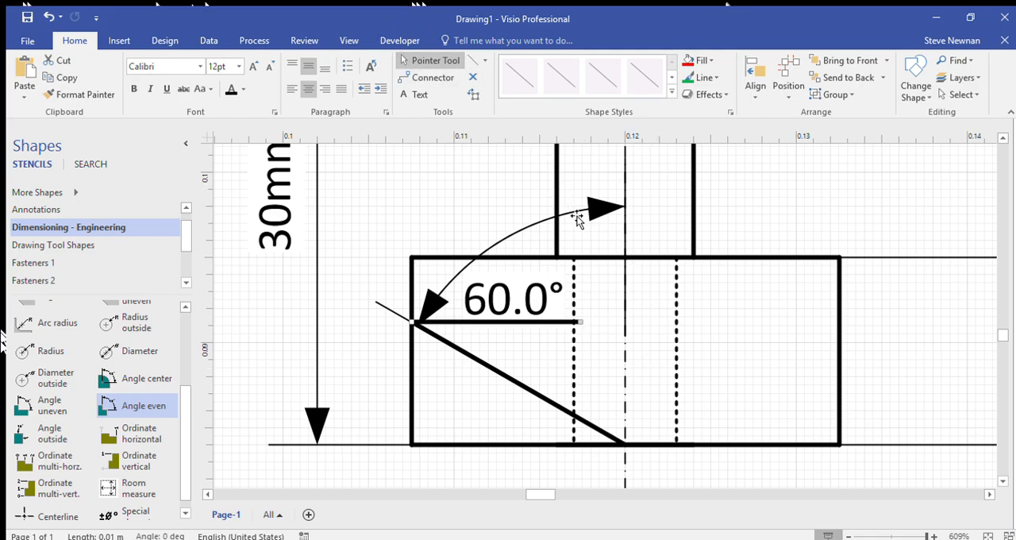
left_click_drag(585, 330, 840, 326)
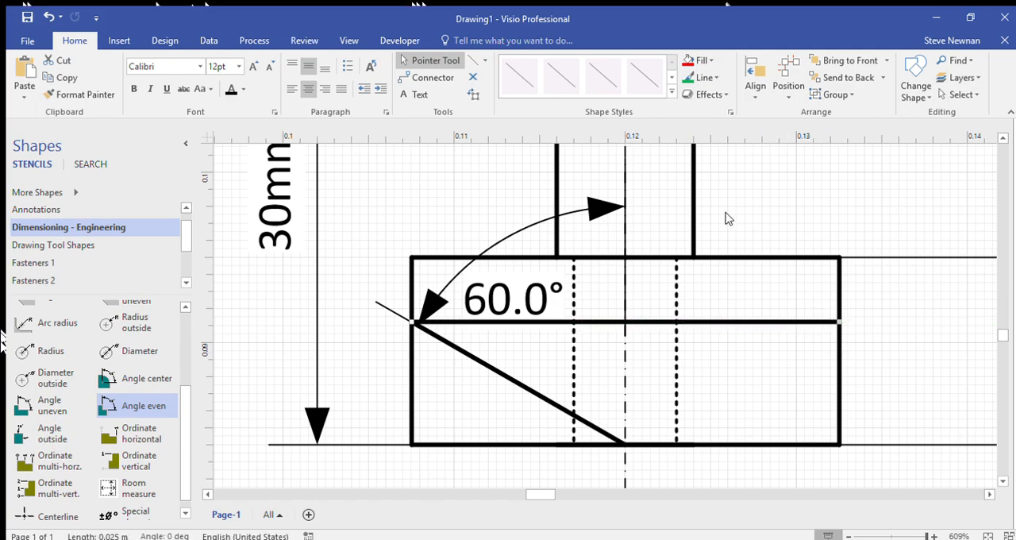
Step: Format the horizontal line across the wide box as a thin dashed line
left_click(700, 76)
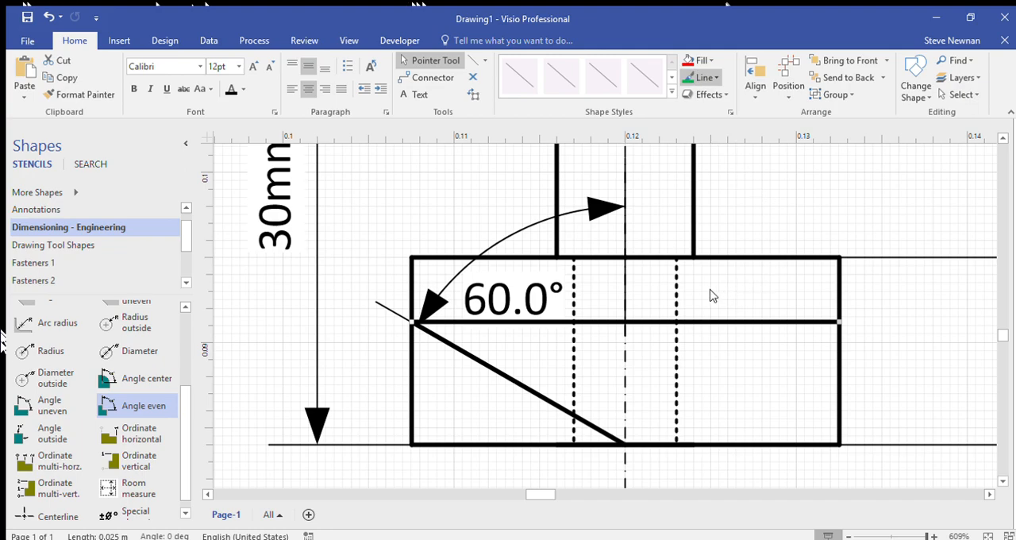
left_click(866, 299)
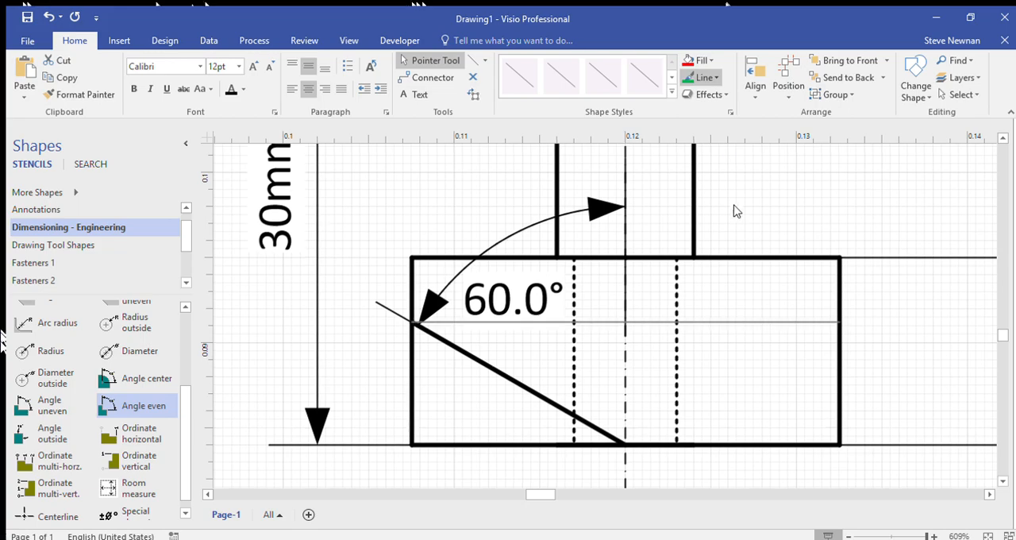
left_click(830, 353)
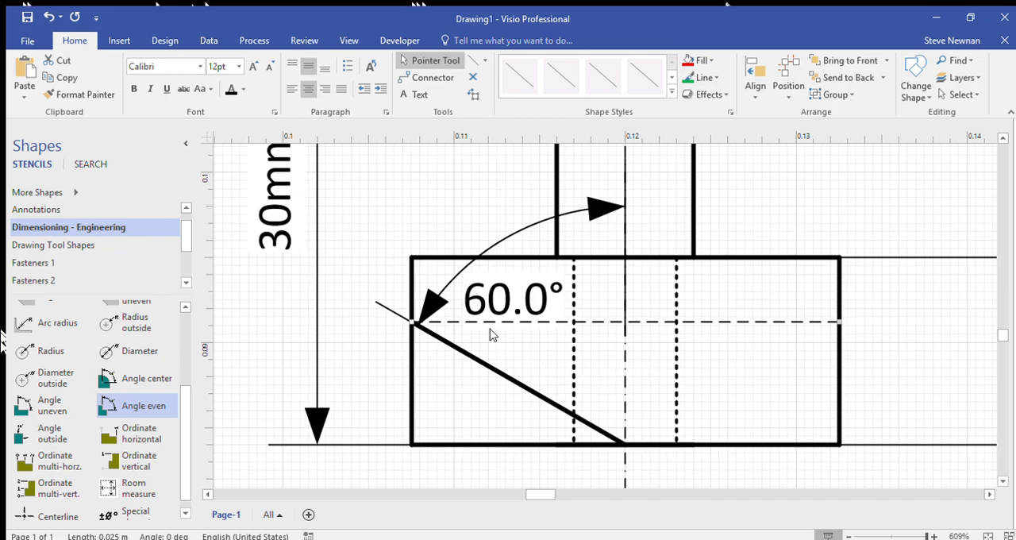
Step: Draw the mirrored slanted line, about 14 mm long, from the lower-edge centre point to the dashed line's end on the wide box's right edge
left_click(468, 358)
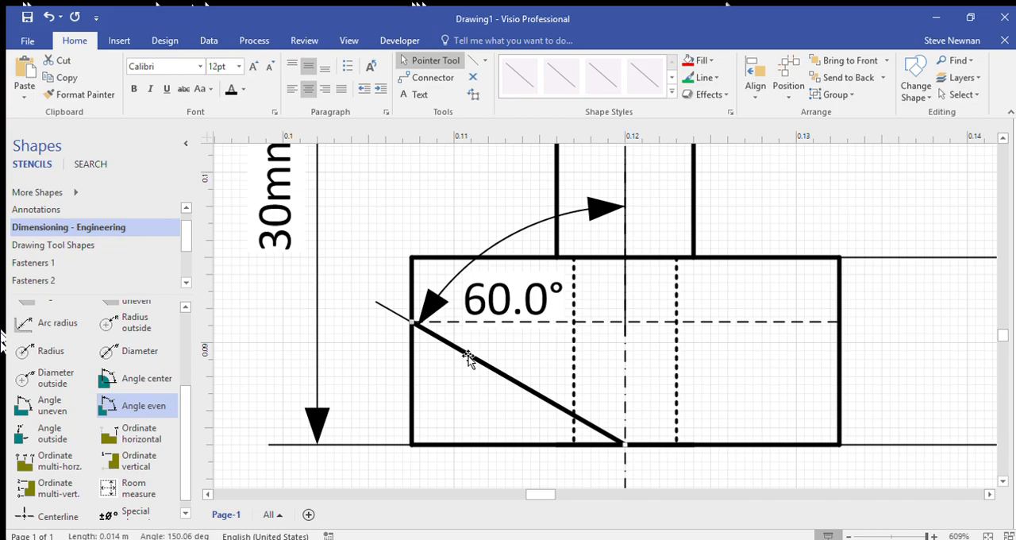
left_click(475, 60)
left_click(644, 462)
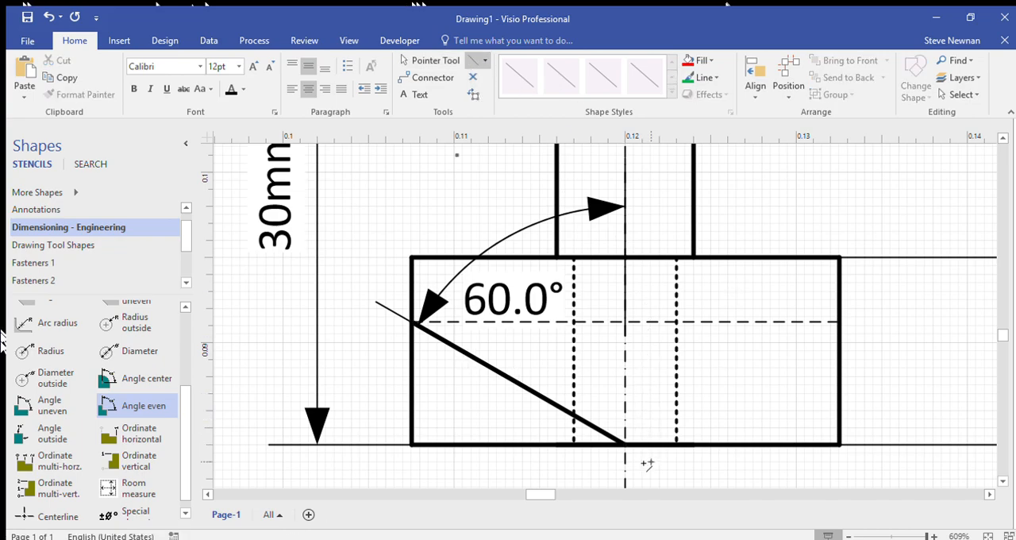
left_click_drag(625, 443, 855, 335)
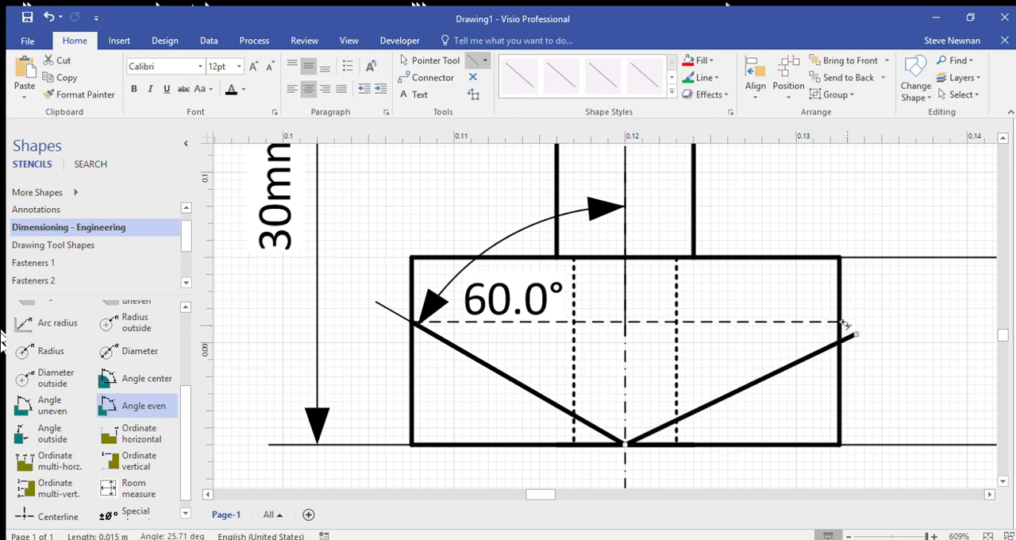
scroll(846, 326, "up", 4, "ctrl")
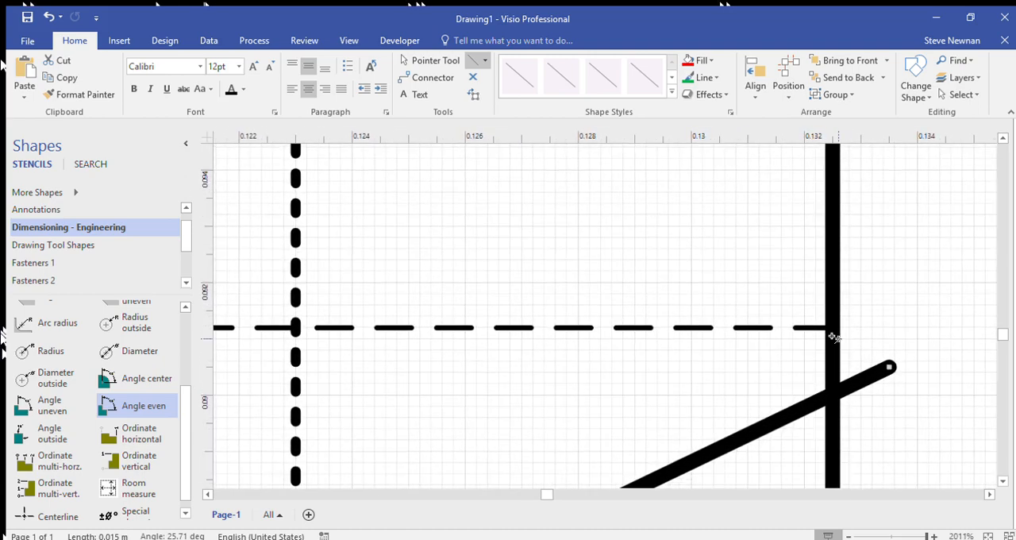
left_click(422, 61)
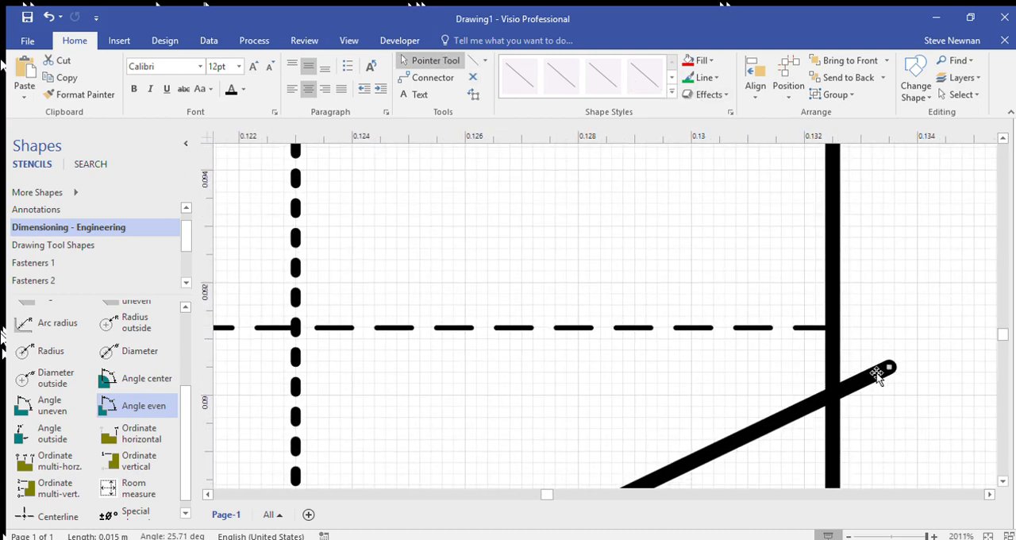
left_click_drag(896, 370, 832, 331)
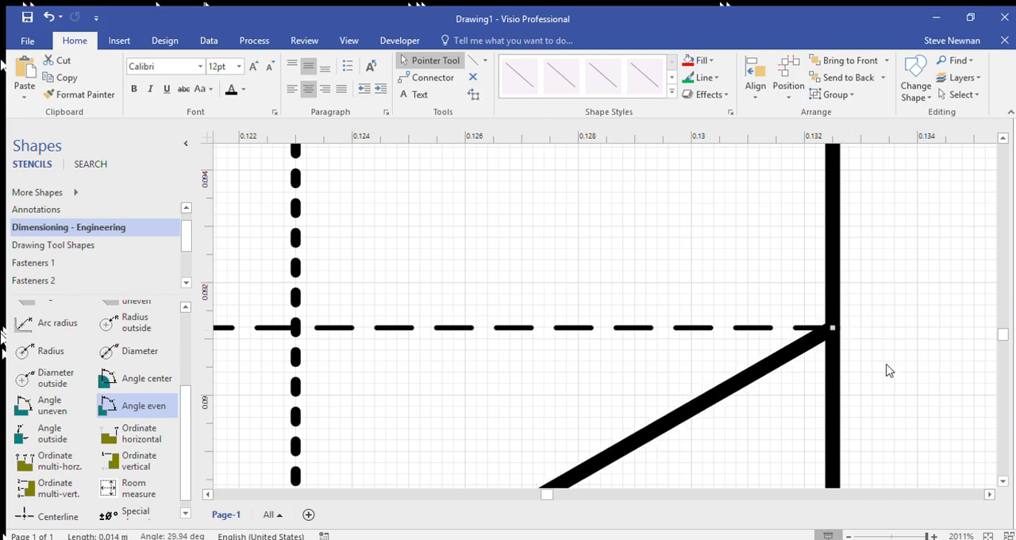
Step: Add a vertical dimension from the engineering dimensioning stencil beside the wide box's right edge
scroll(619, 272, "down", 5)
scroll(615, 275, "down", 2)
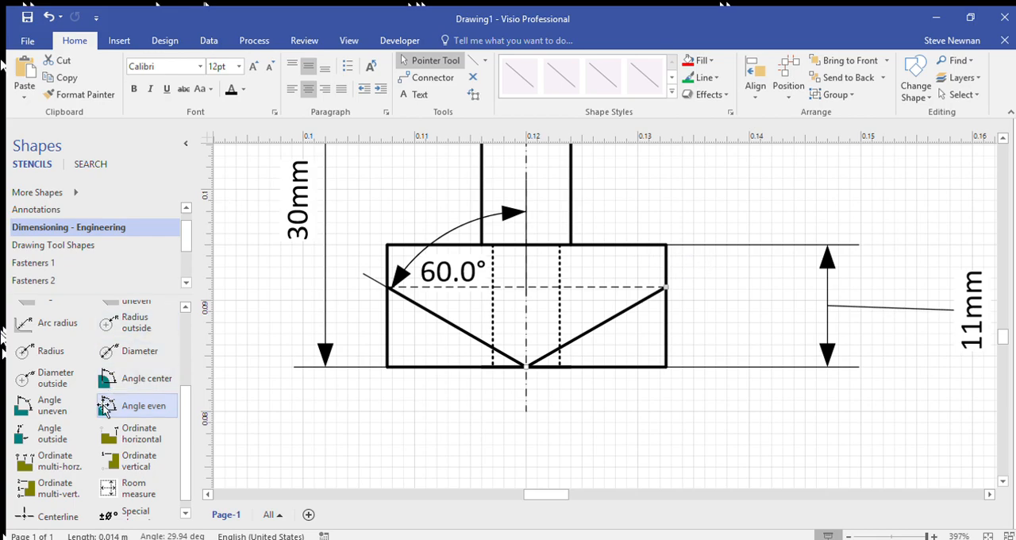
left_click(48, 245)
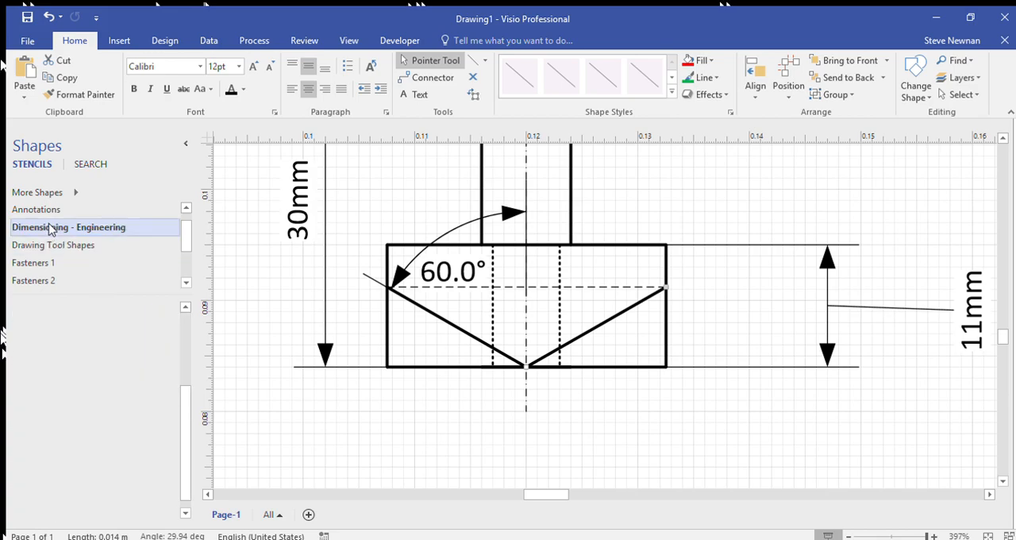
left_click(48, 230)
scroll(57, 411, "up", 2)
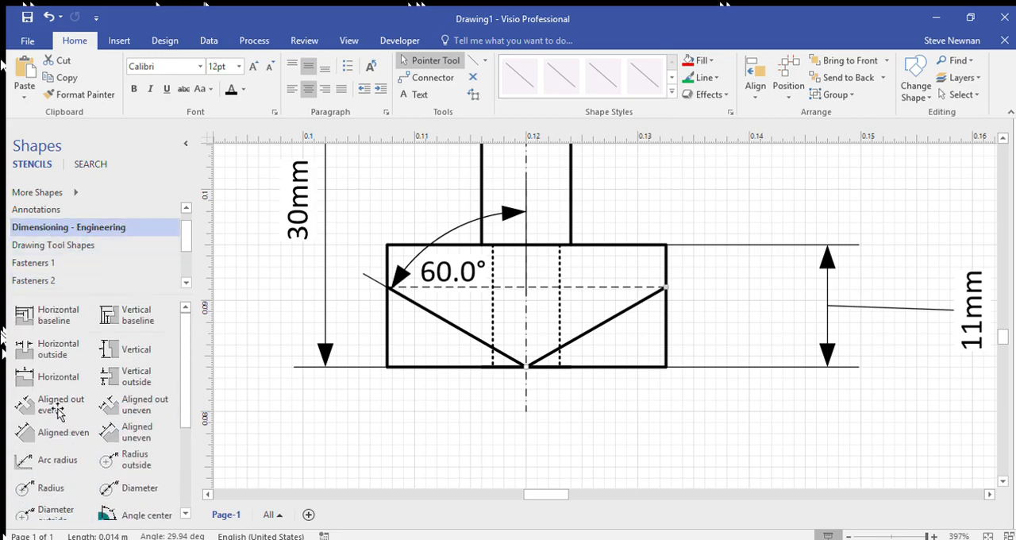
left_click_drag(112, 353, 793, 400)
scroll(734, 289, "down", 3)
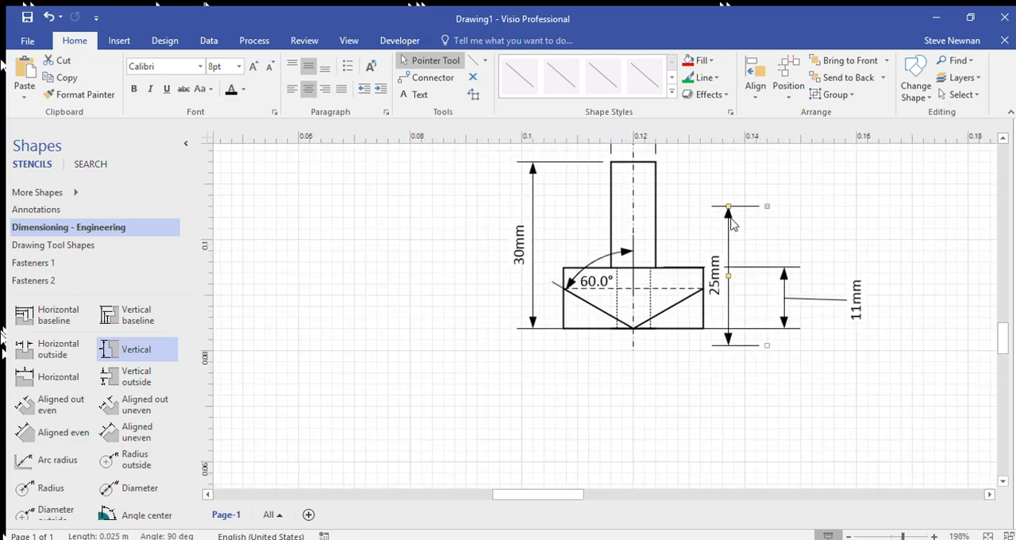
Step: Attach the new vertical dimension to the wide box's upper-right corner and the right end of the dashed line
left_click_drag(731, 211, 726, 276)
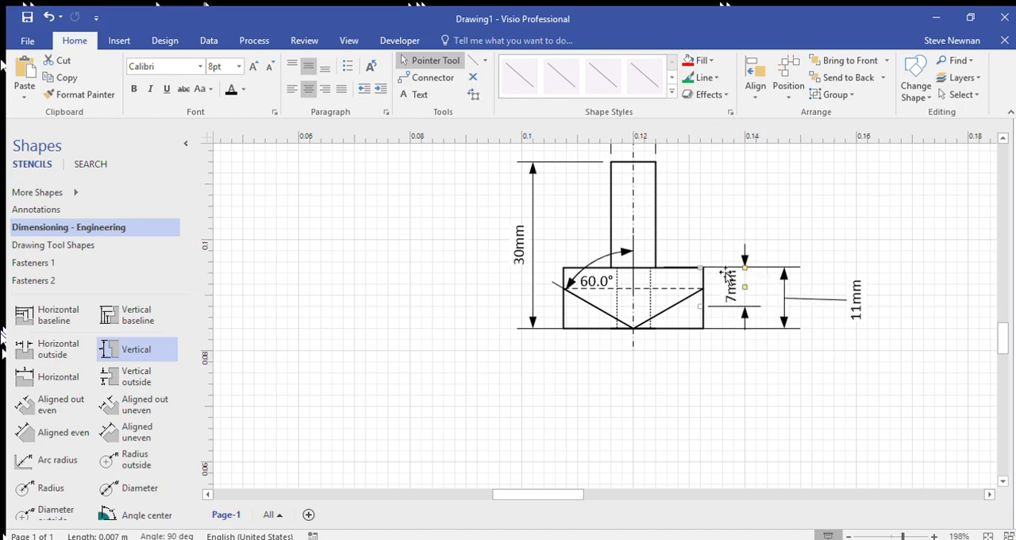
scroll(726, 284, "up", 5)
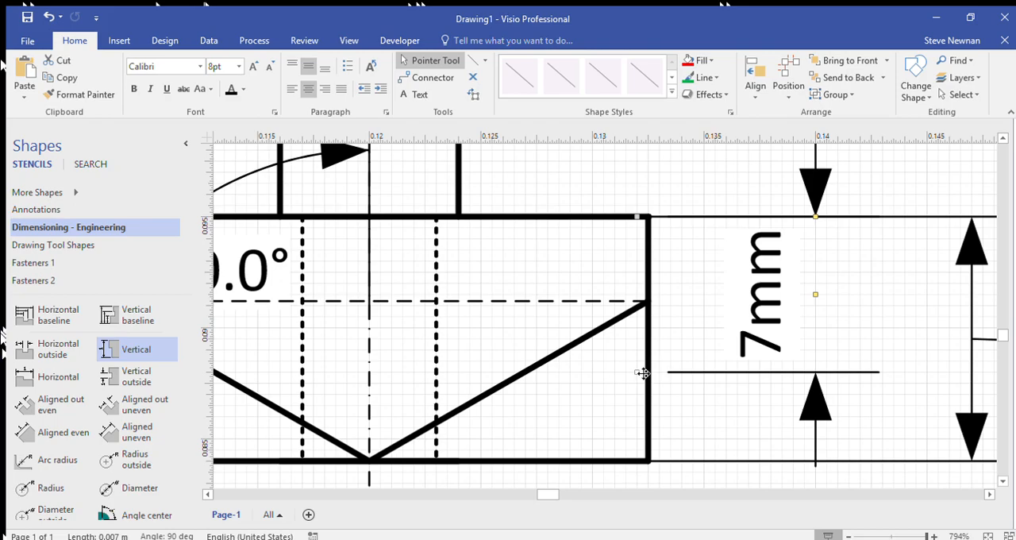
left_click_drag(638, 373, 638, 328)
left_click_drag(646, 308, 646, 301)
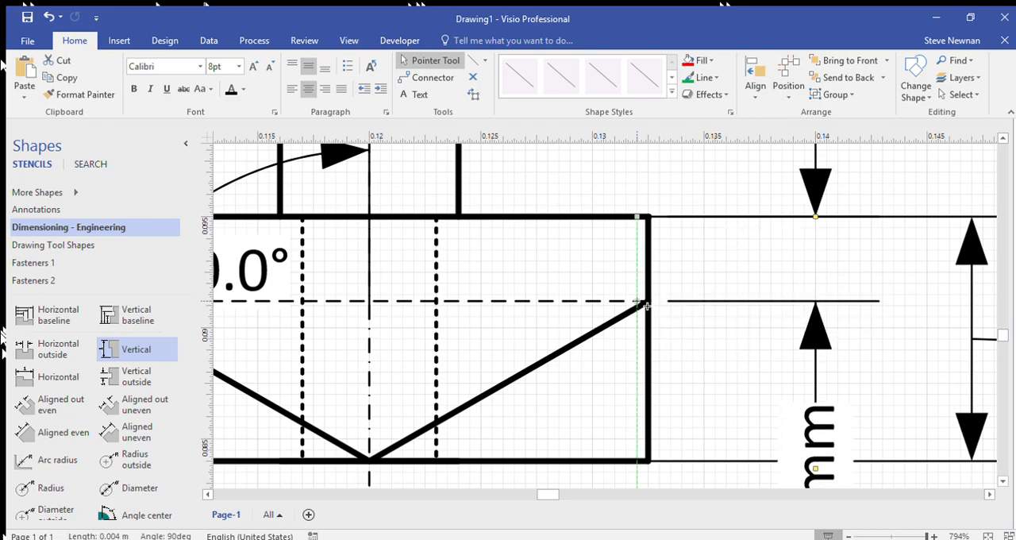
left_click_drag(674, 222, 685, 222)
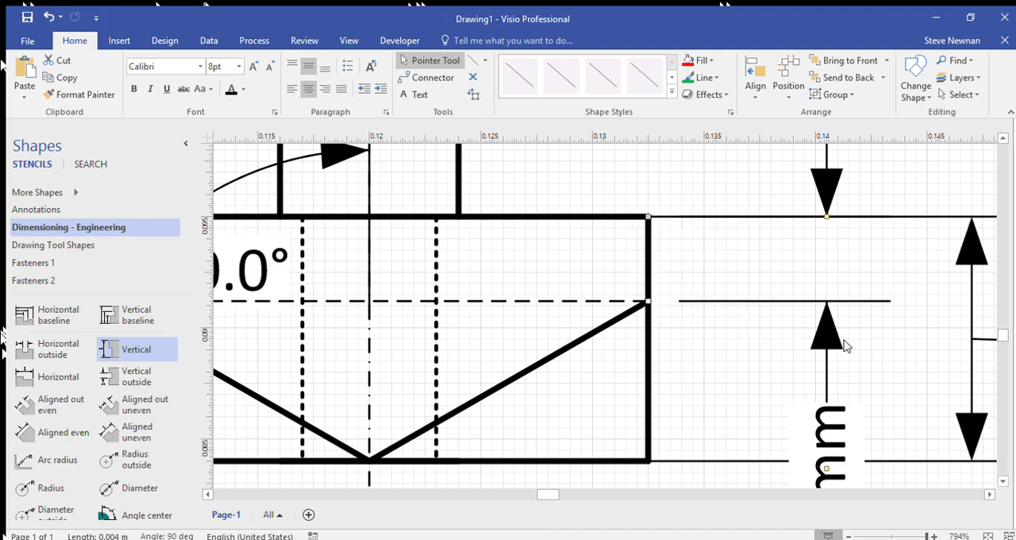
Step: Move the new vertical dimension's text above its upper arrow and align it with the dimension line
scroll(846, 345, "down", 5)
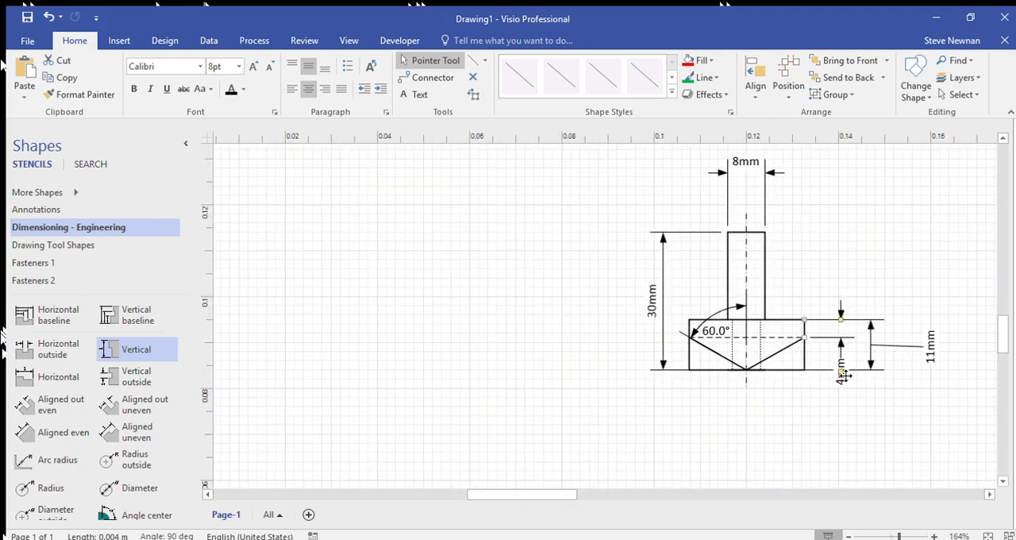
left_click_drag(842, 380, 845, 285)
scroll(843, 286, "up", 5, "ctrl")
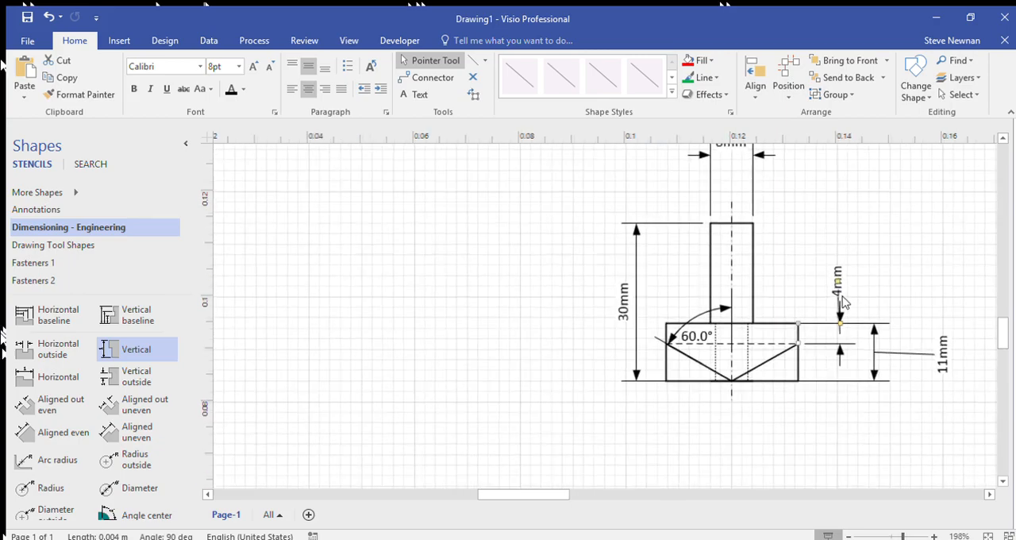
left_click_drag(829, 381, 821, 380)
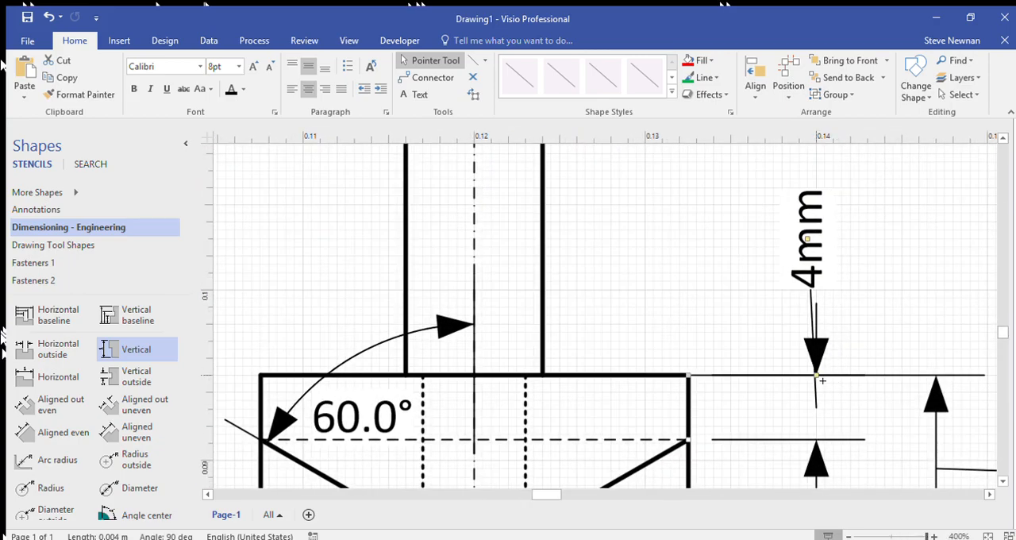
left_click_drag(816, 243, 818, 243)
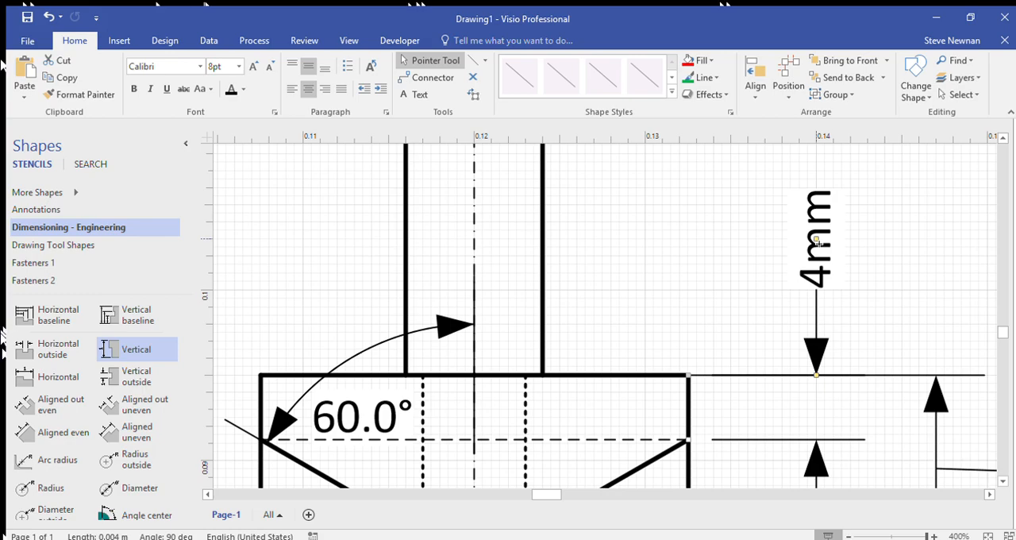
Step: Move the 11 mm dimension's text inward so it sits along its dimension line between the extension lines
left_click(757, 268)
scroll(755, 268, "down", 1, "ctrl")
scroll(756, 267, "down", 5, "ctrl")
left_click(847, 320)
left_click_drag(848, 319, 816, 318)
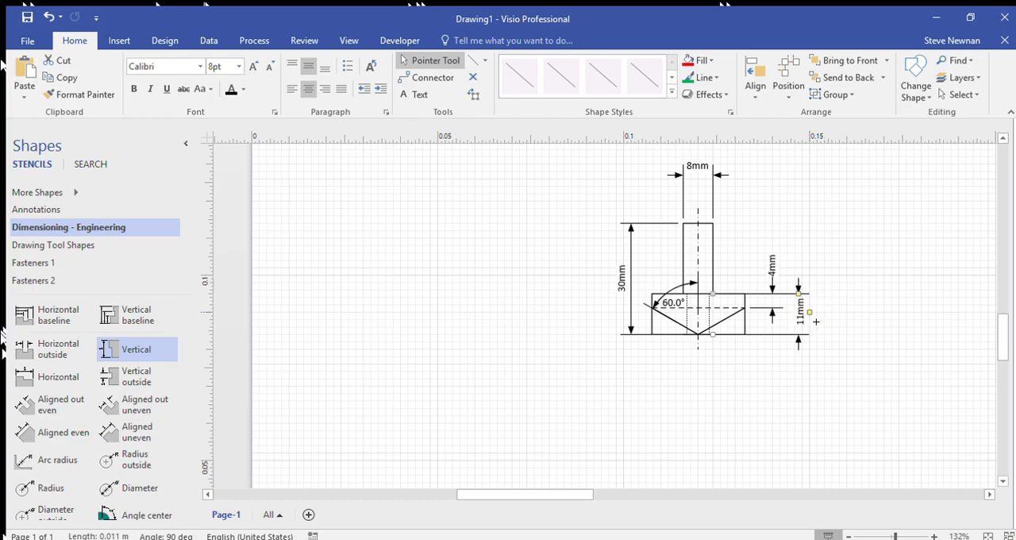
left_click(841, 259)
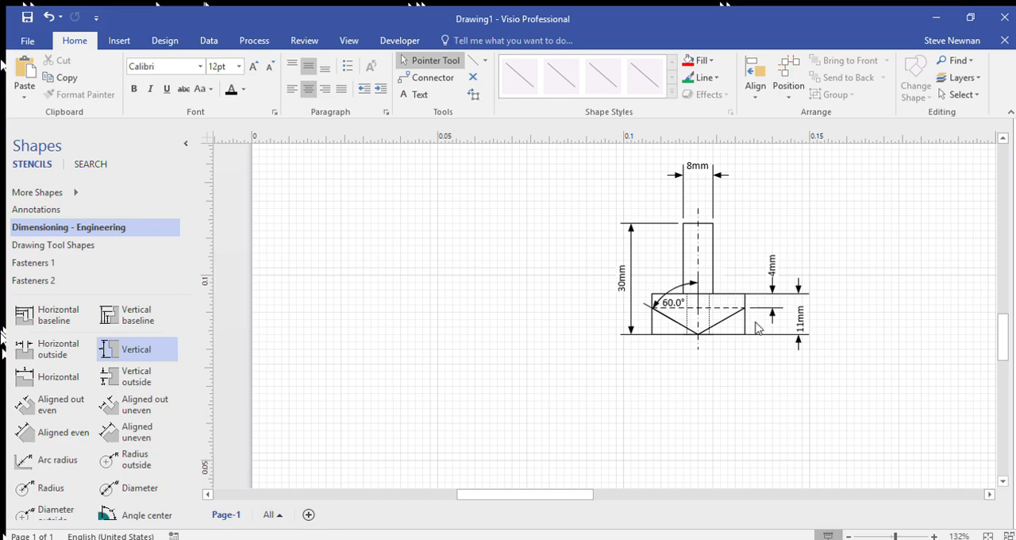
left_click_drag(553, 493, 571, 493)
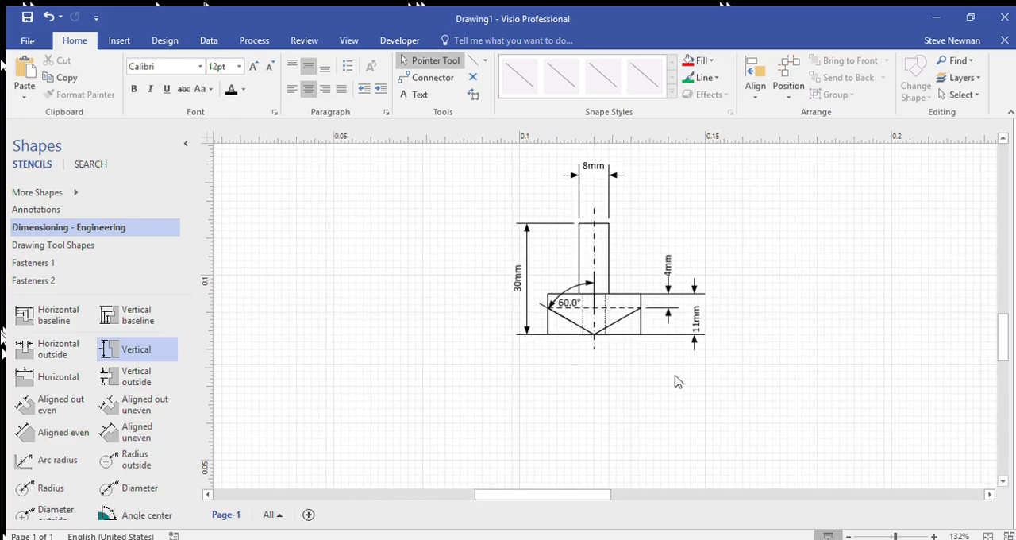
scroll(677, 381, "up", 3)
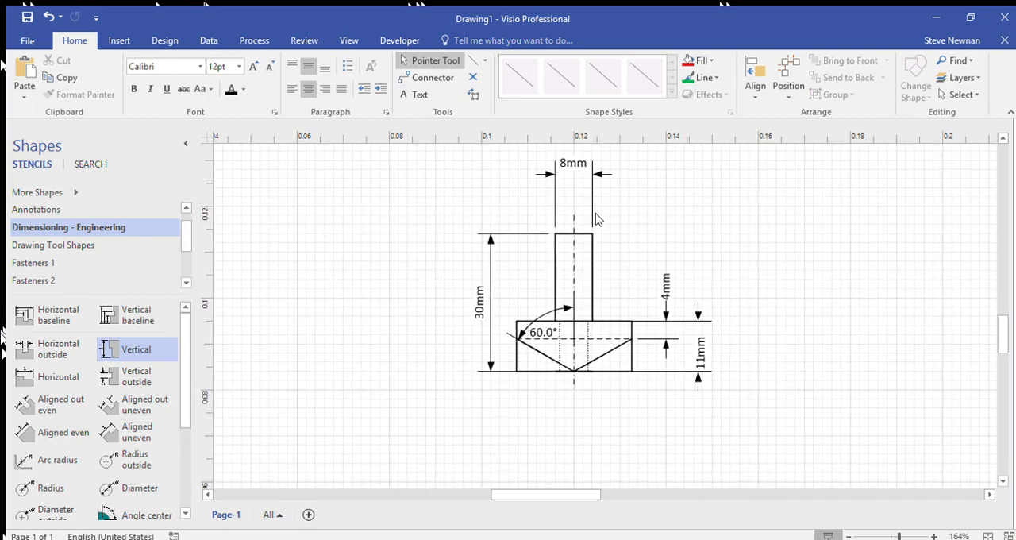
Step: Start saving the drawing as a new file in the recent Drawings folder listed under Today on this PC
left_click(26, 40)
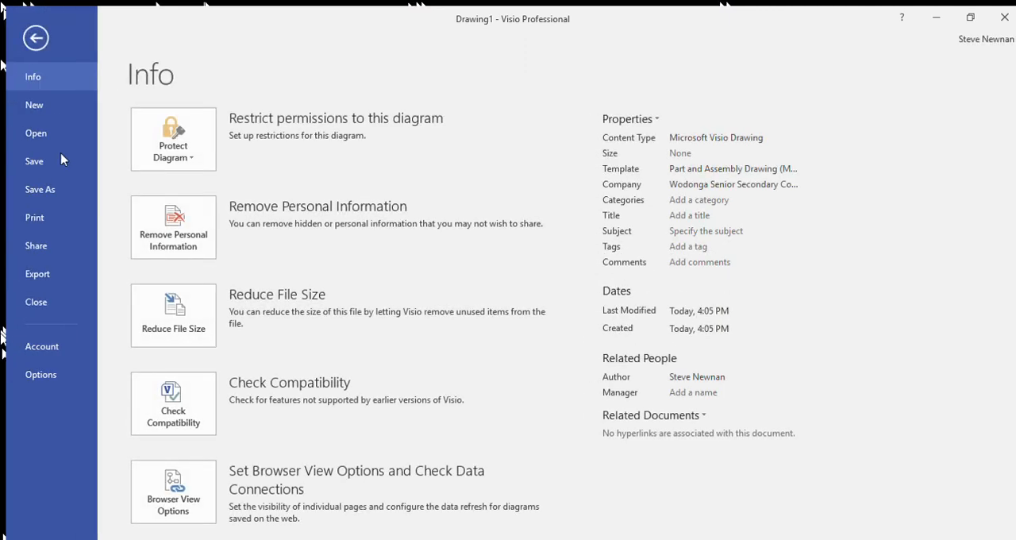
left_click(40, 190)
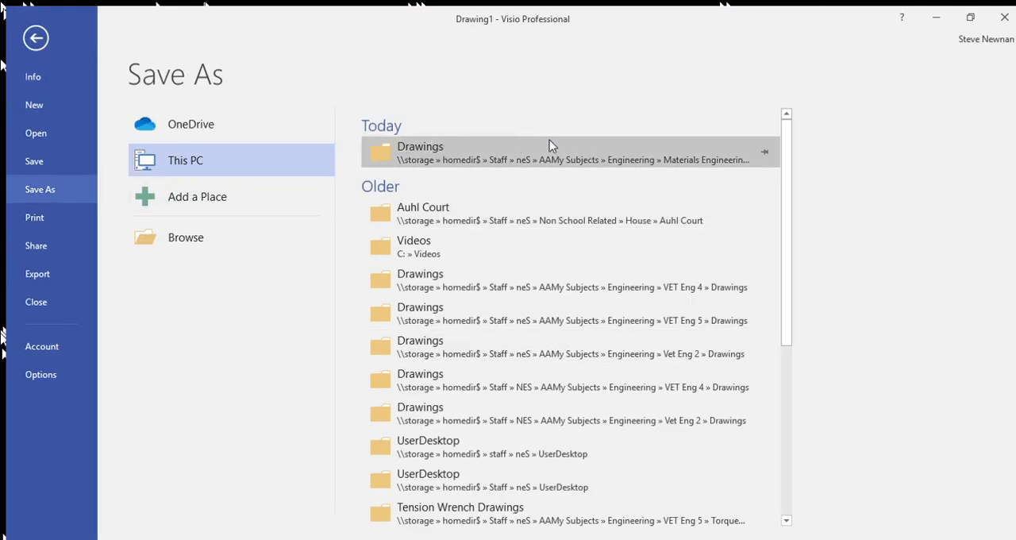
left_click(409, 148)
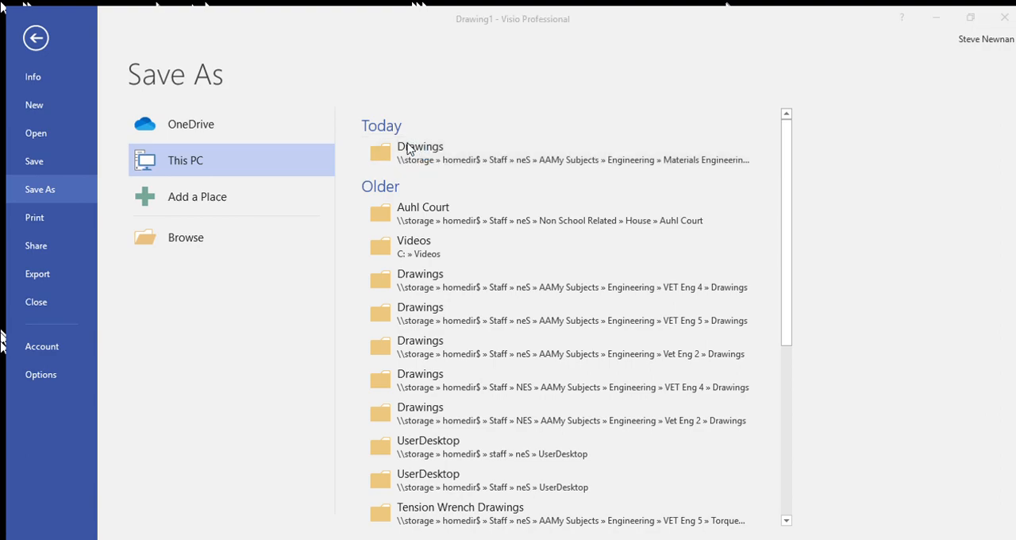